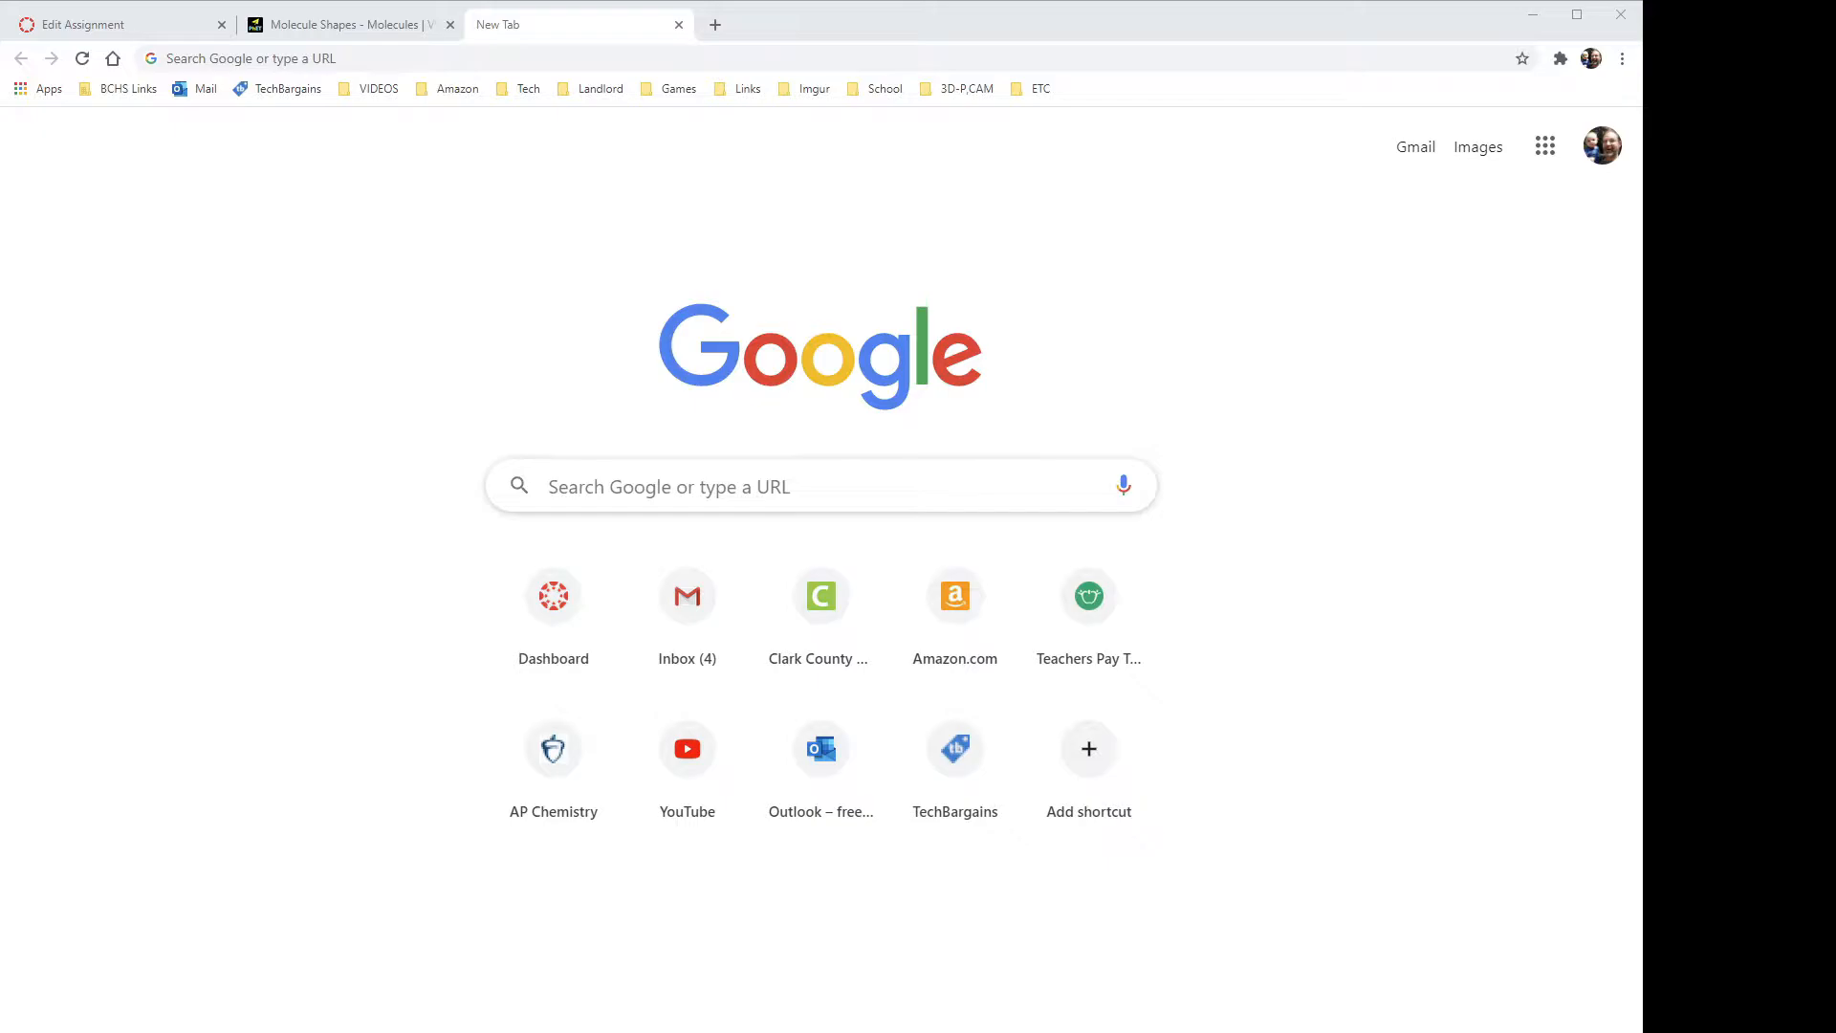
- Embed PhET's running Molecule Shapes simulation in the assignment description by pasting its iframe embed code into the HTML source
click(350, 29)
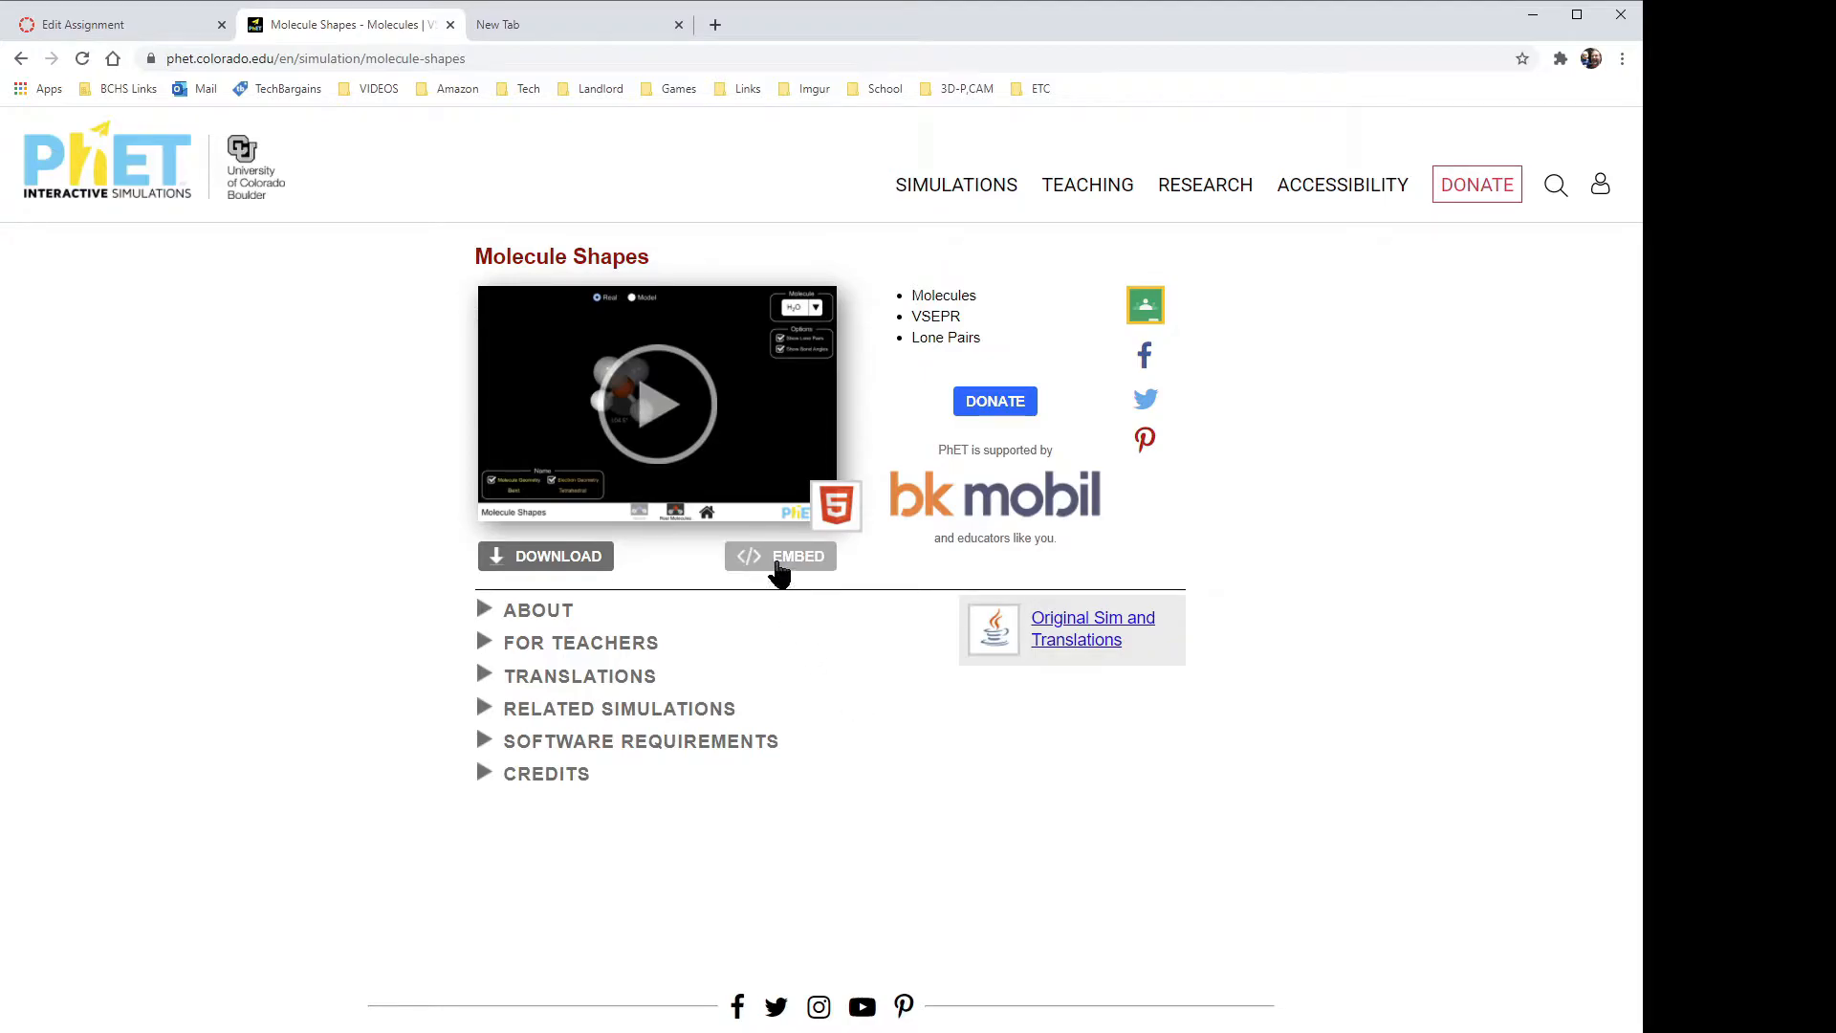
click(780, 557)
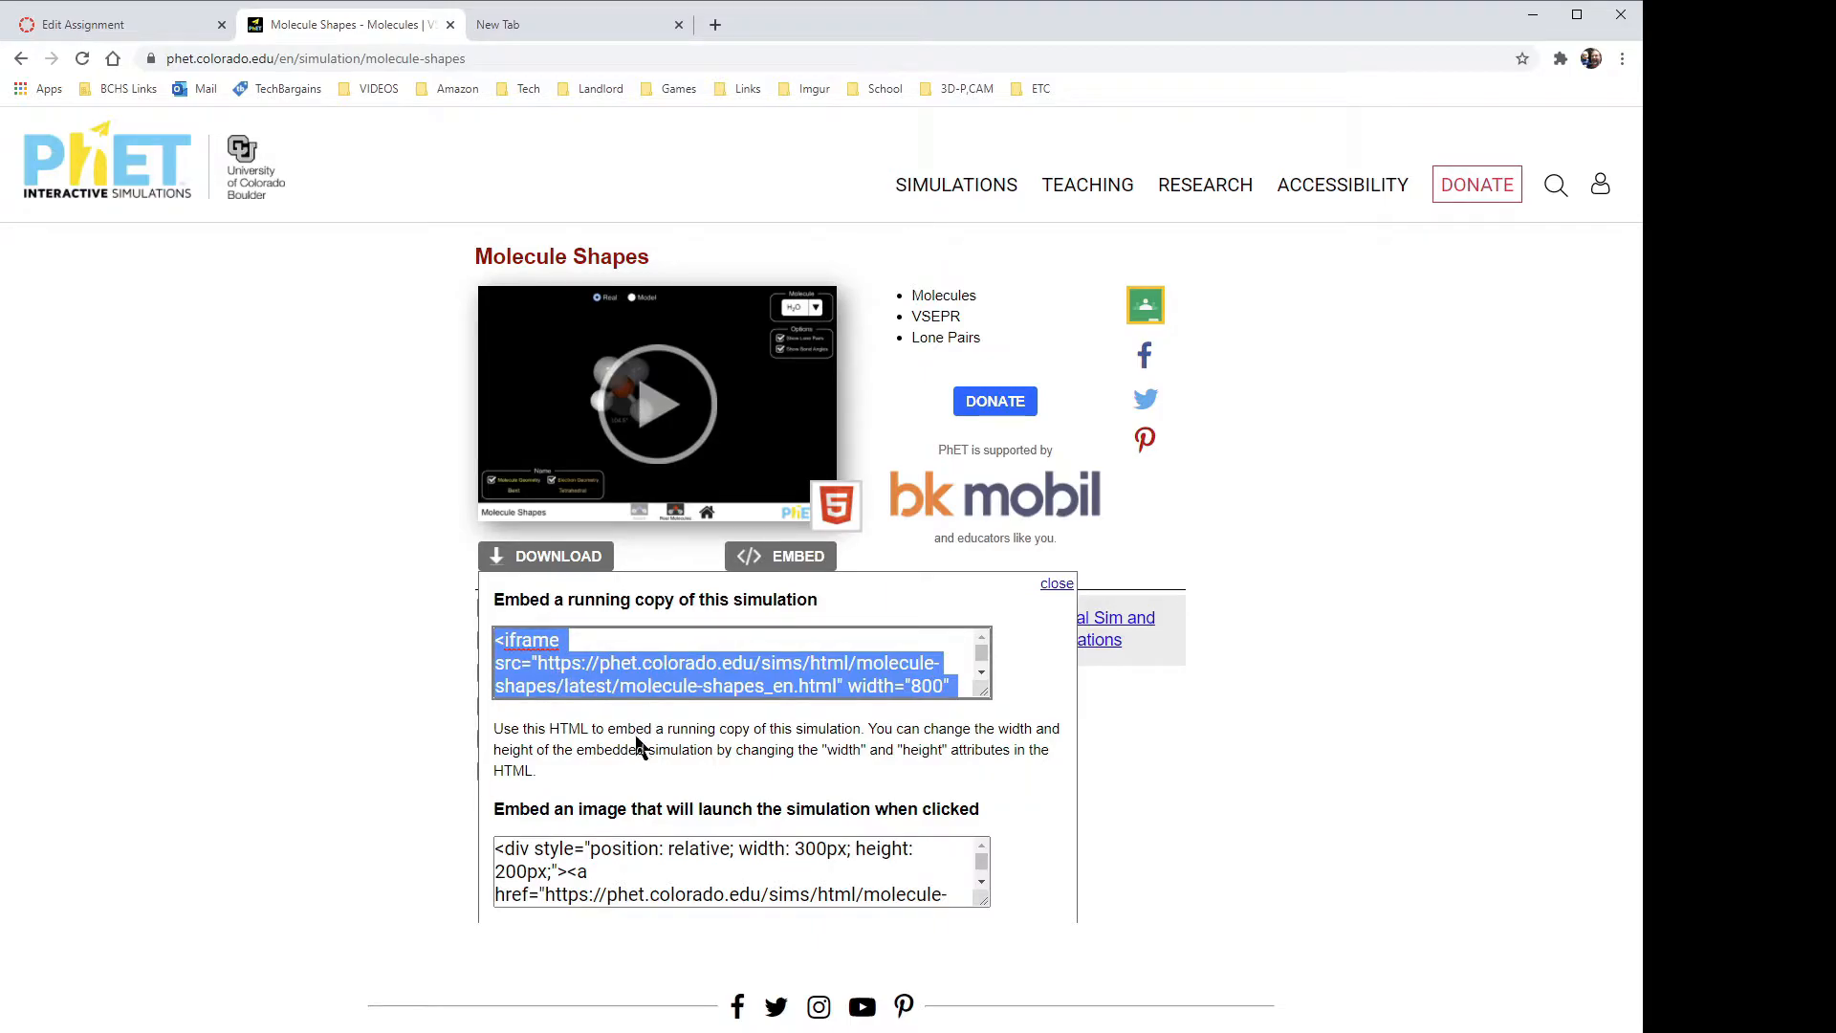
click(141, 31)
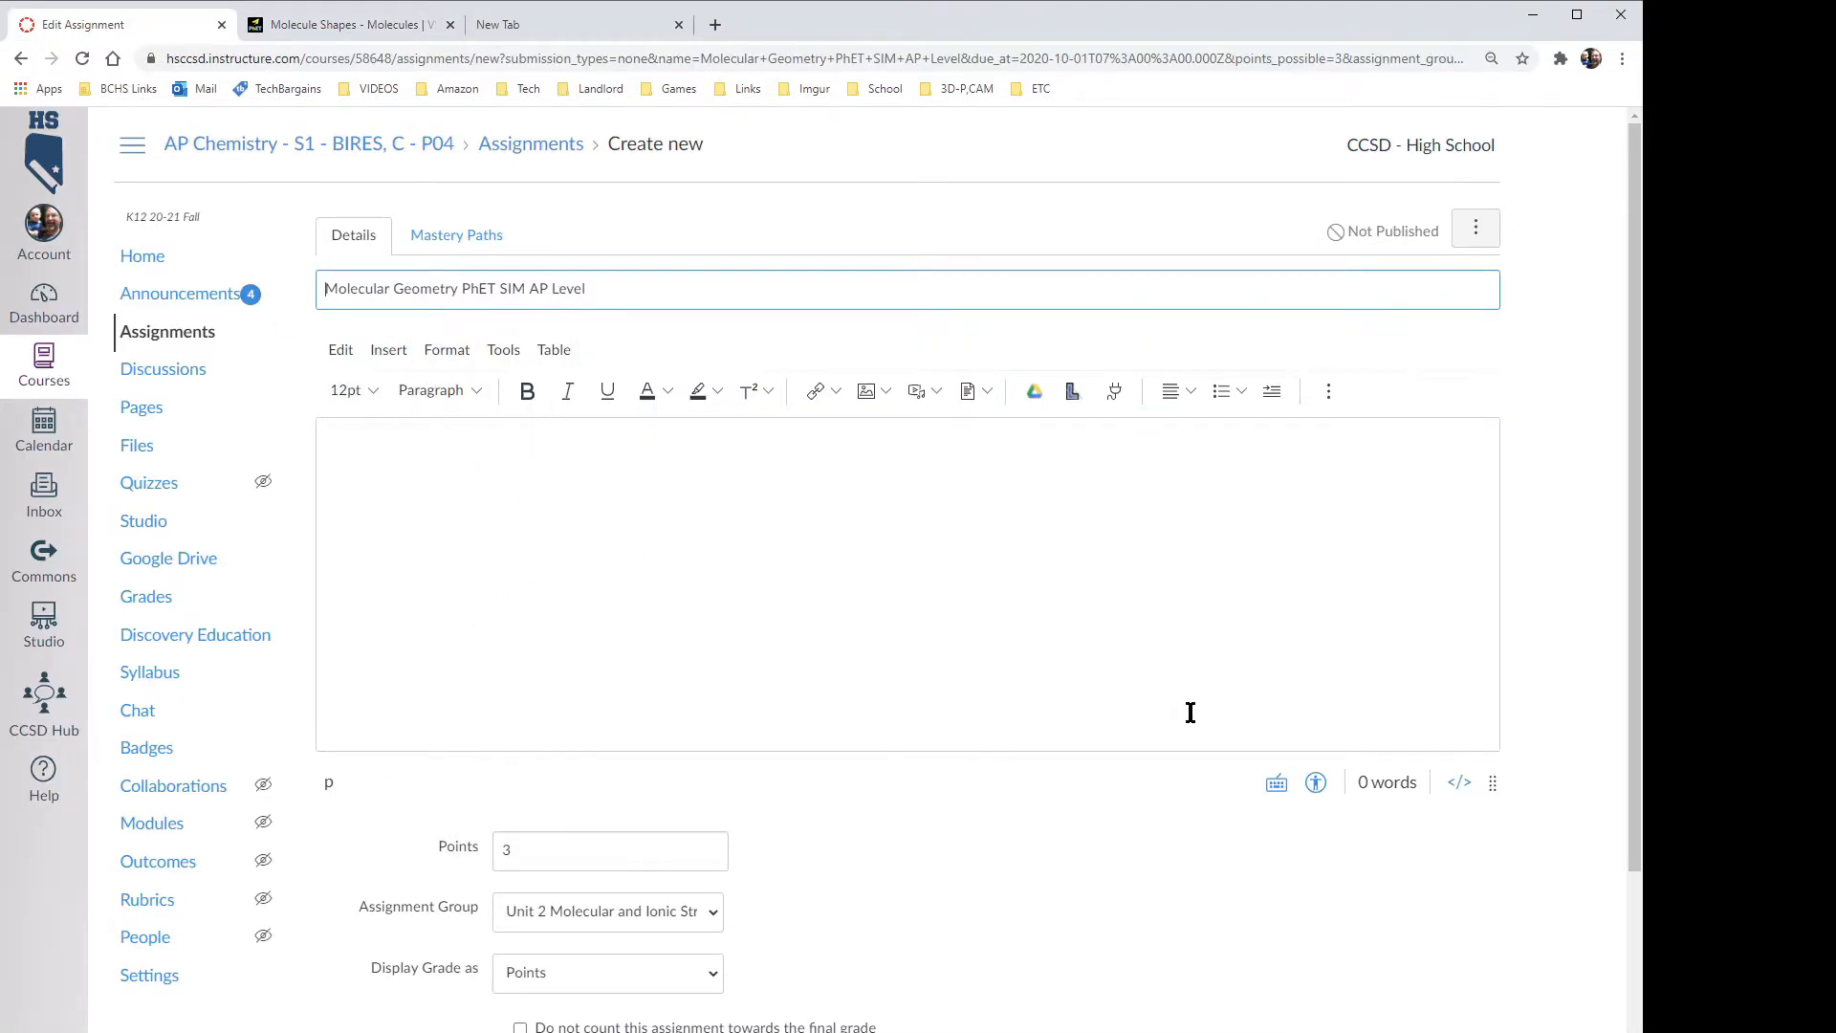
click(1461, 784)
text(<iframe src="https://phet.colorado.edu/sims/html/molecule-shapes/latest/molecule-shapes_en.html" width="800" height="600" scrolling="no" allowfullscreen></iframe>)
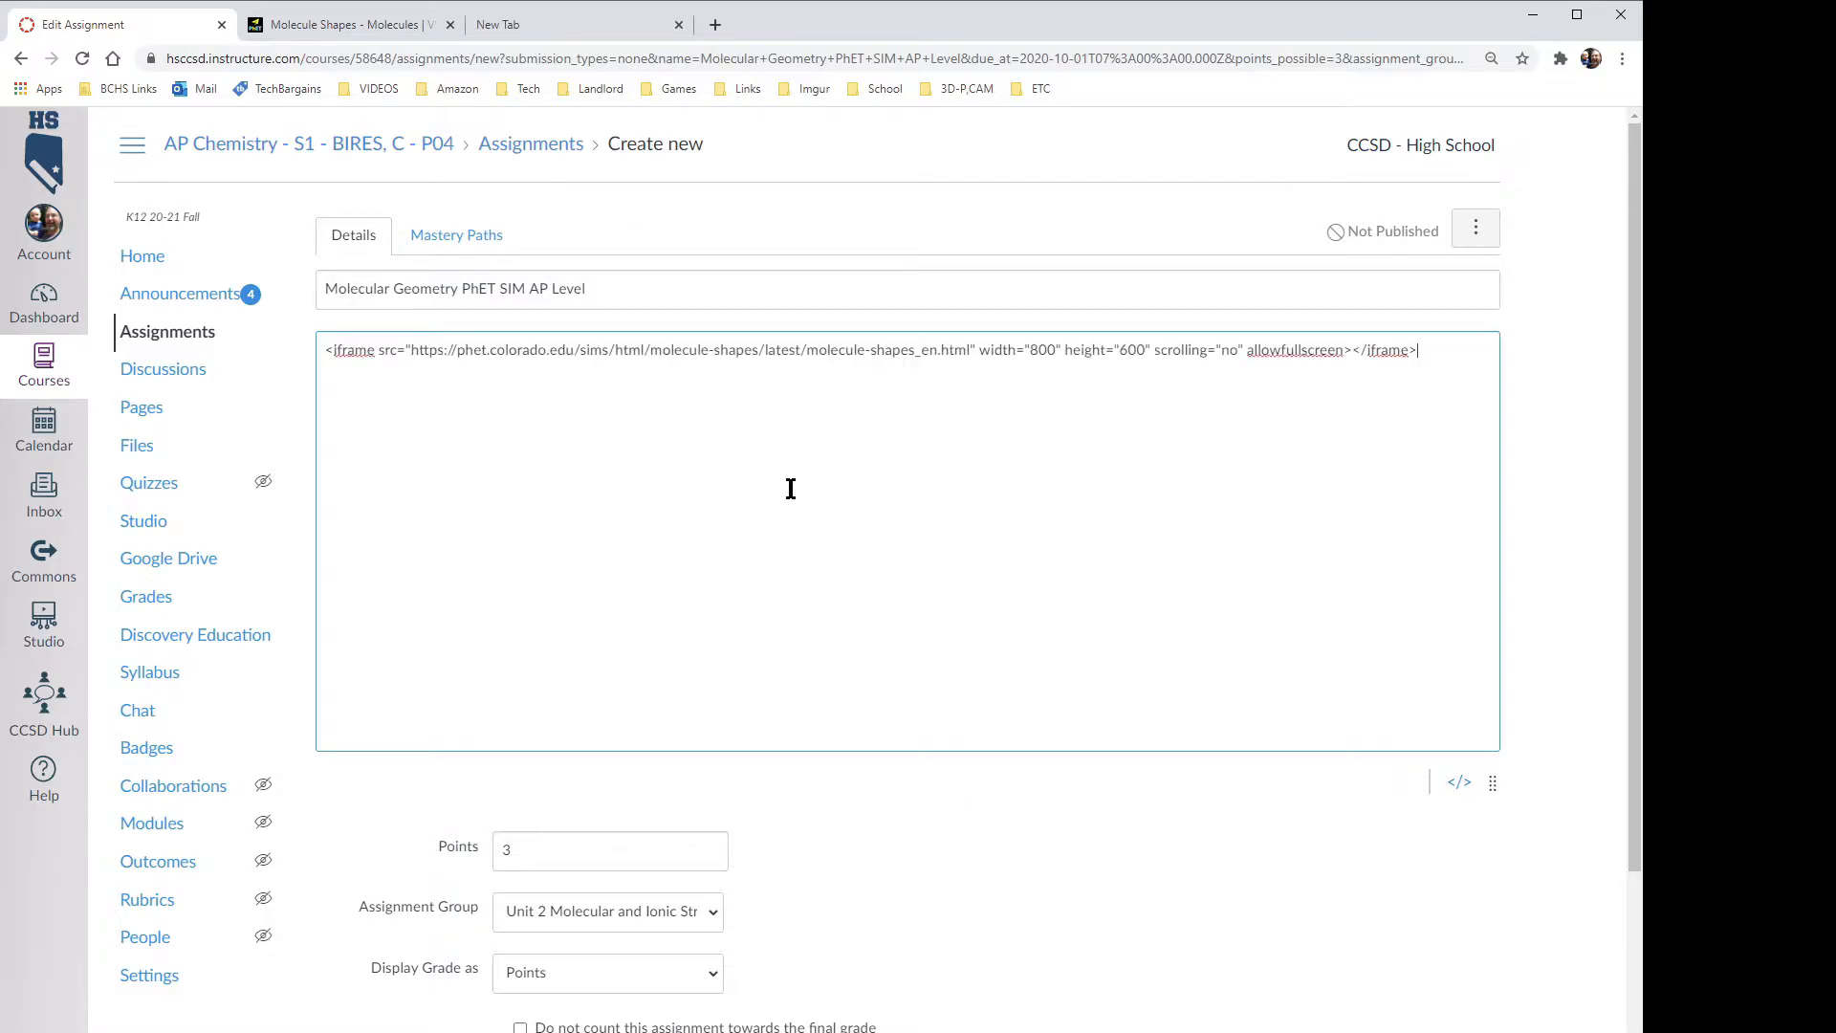
click(1459, 784)
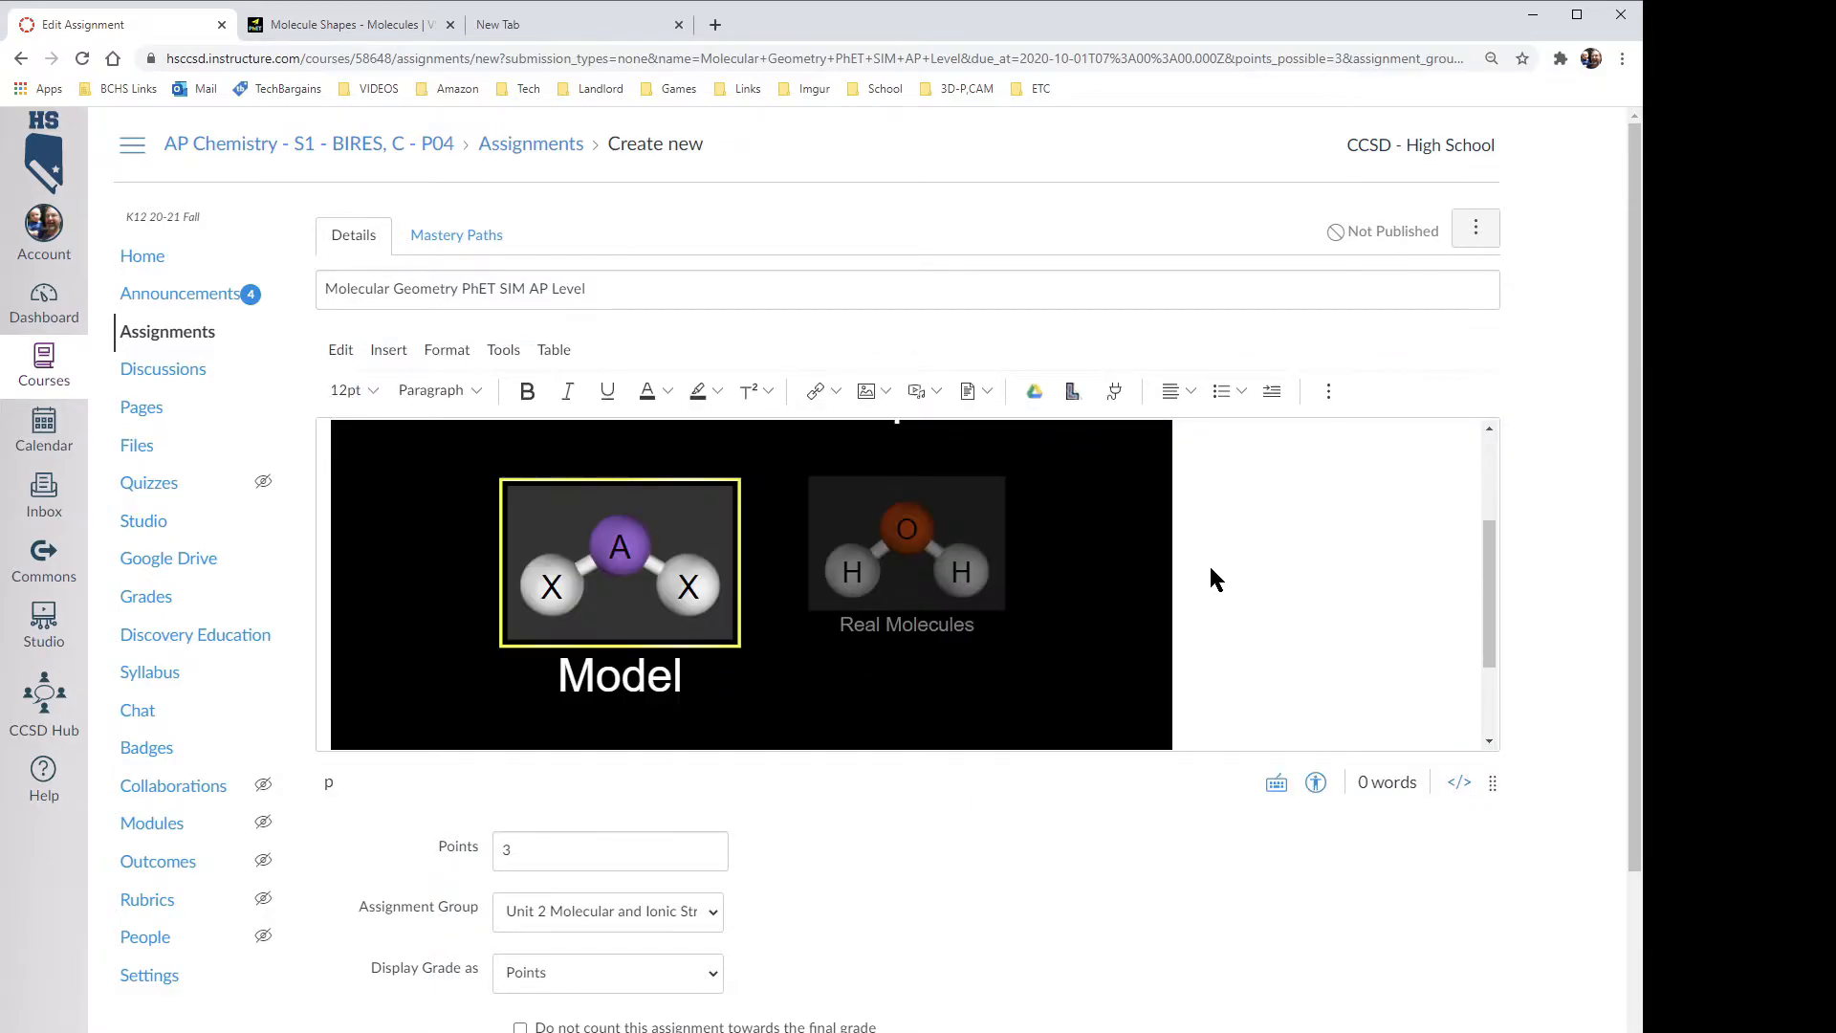
- Upload SIM-Molecular Geometry PhET AP Level.pdf and insert it as a document link below the embedded simulation
scroll(1209, 574, up, 1)
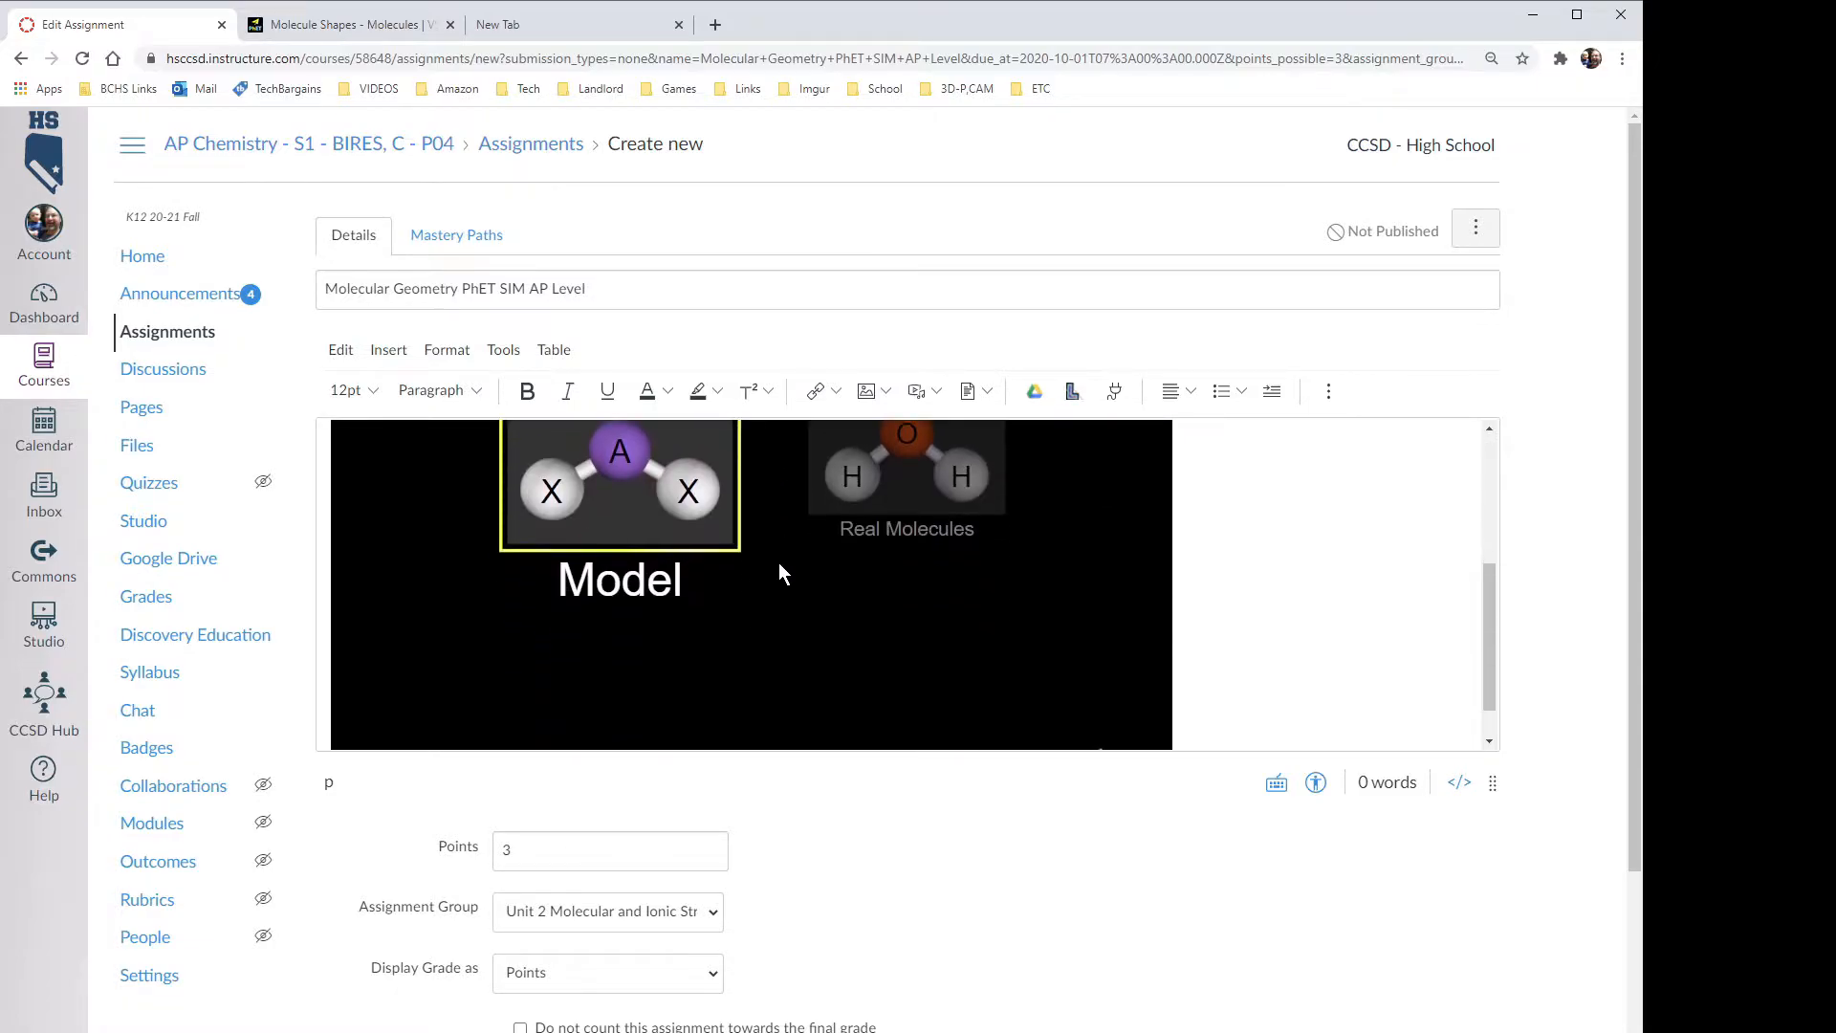
scroll(1065, 540, up, 1)
scroll(1059, 530, down, 3)
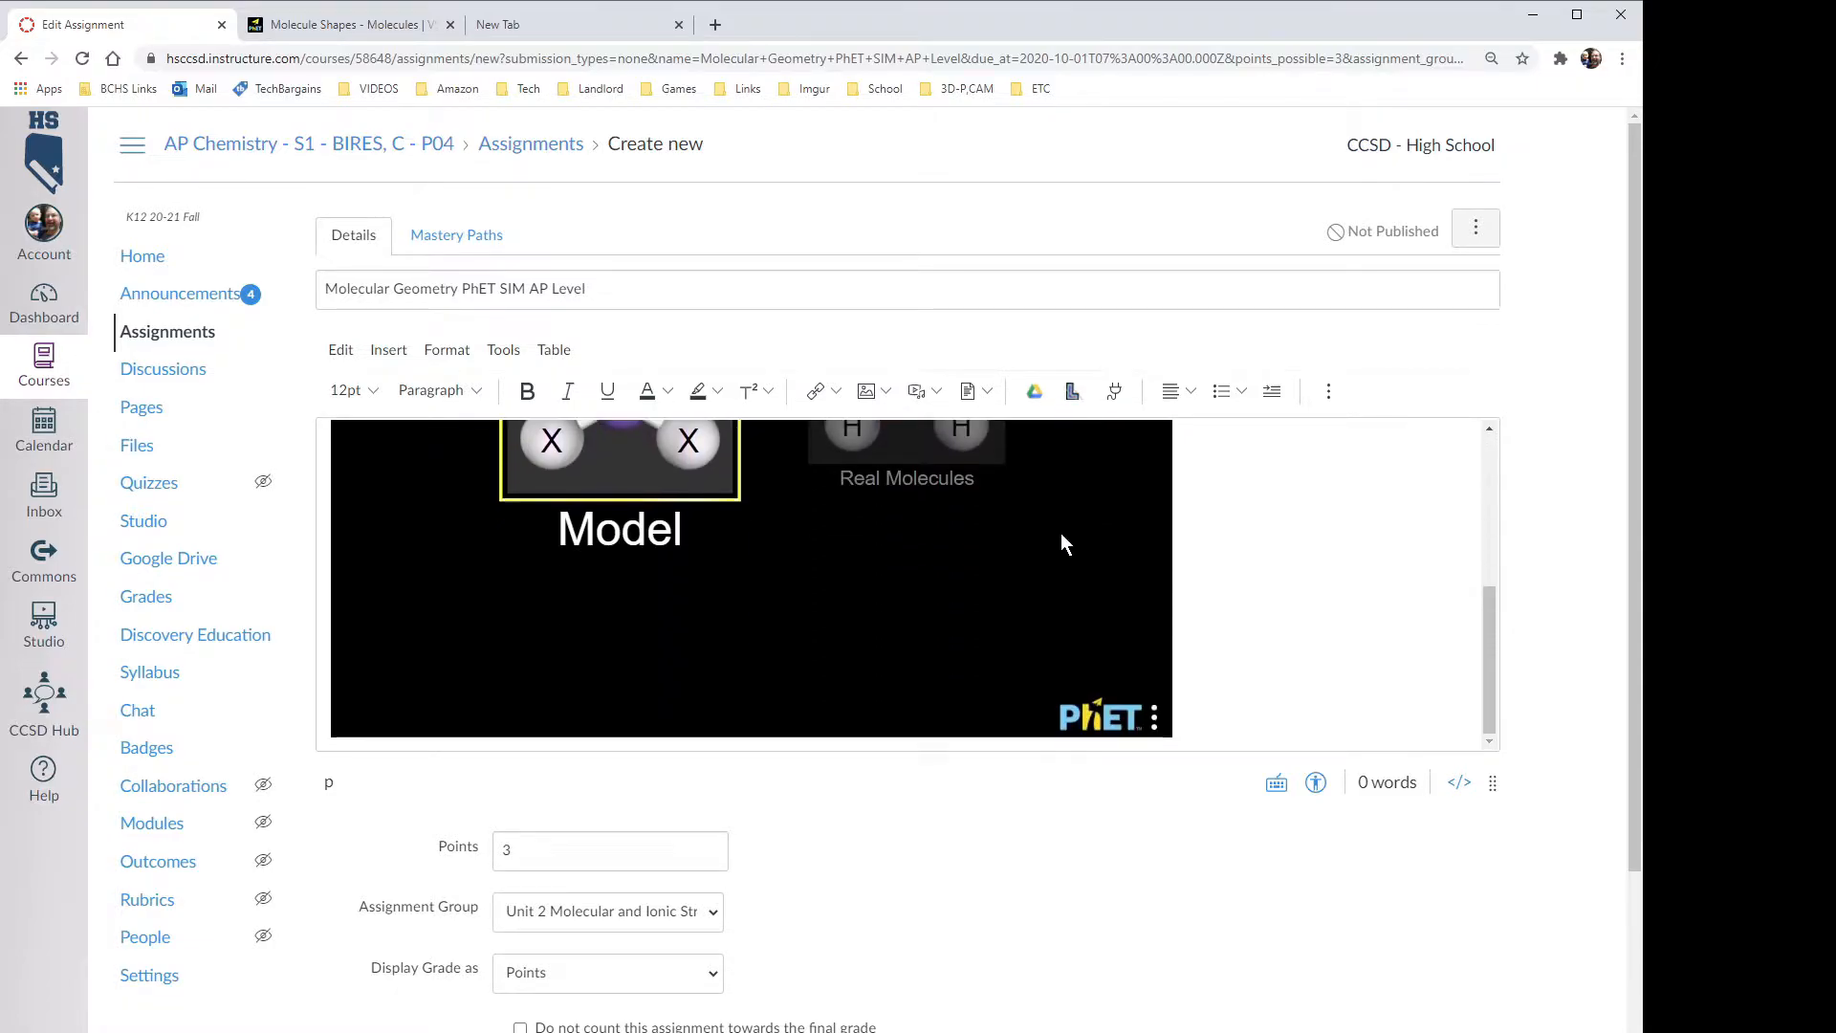
click(1301, 662)
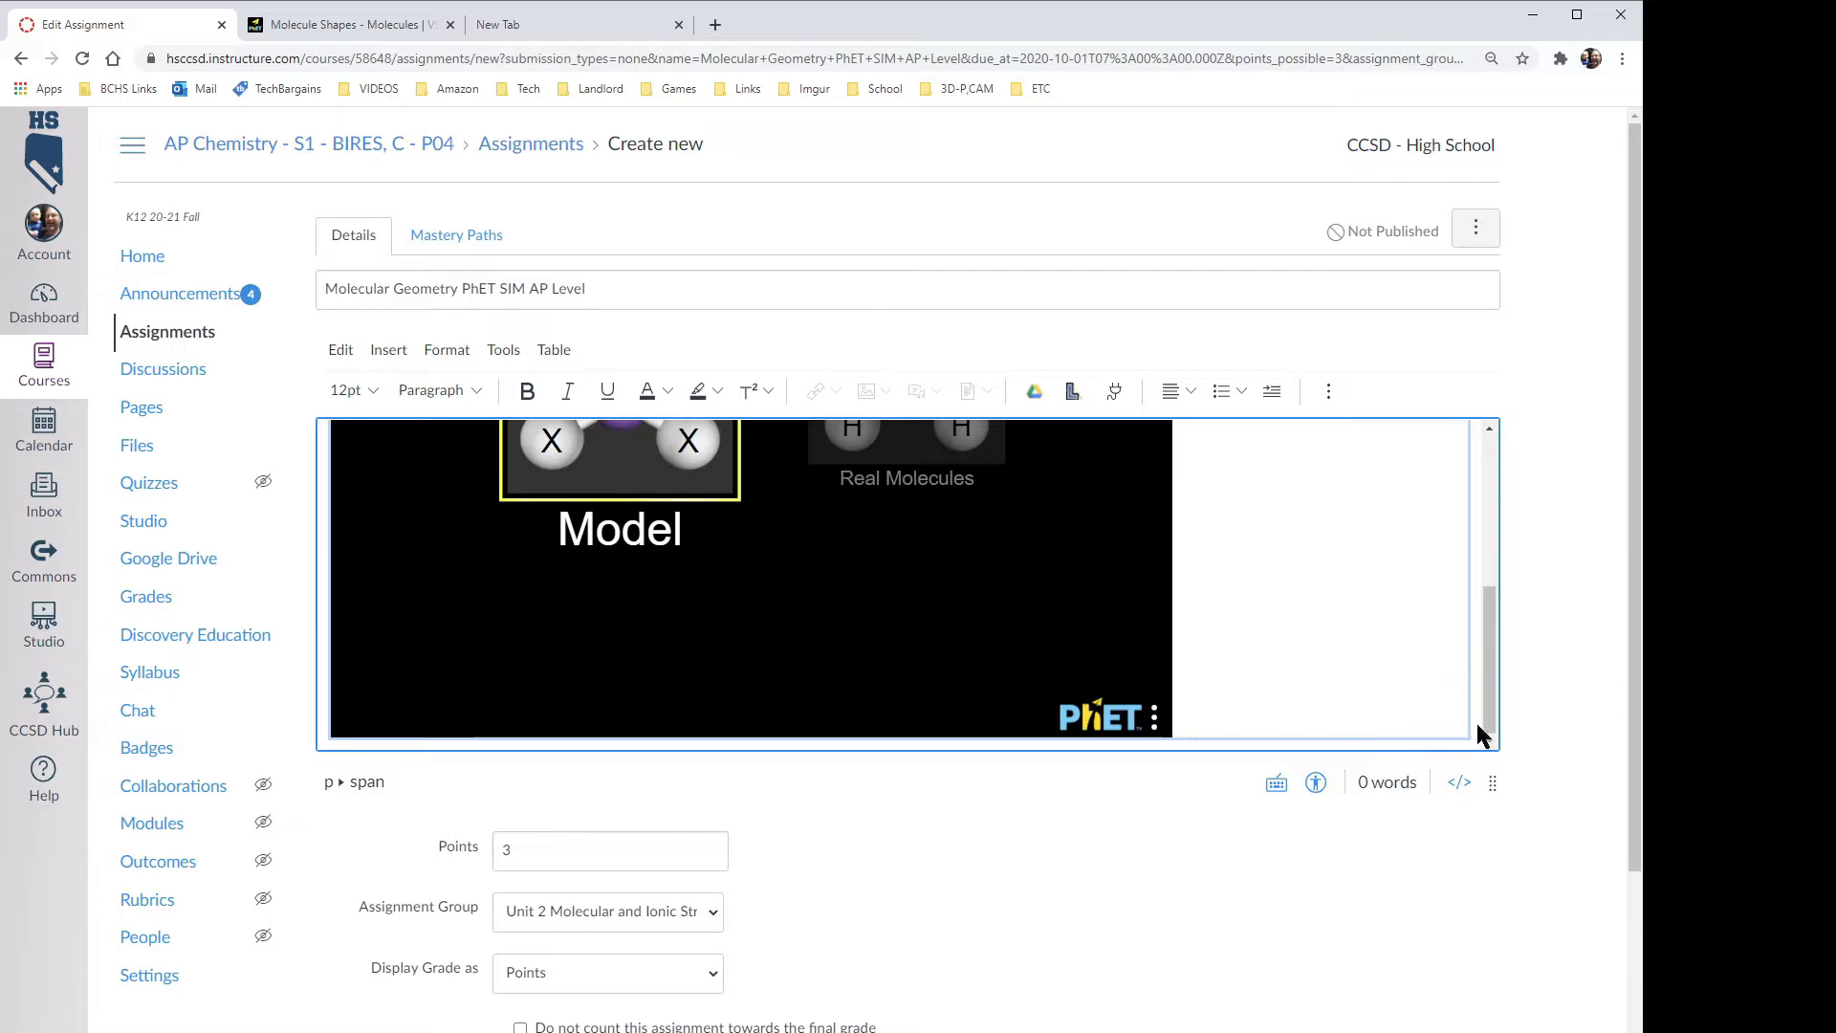
click(1419, 725)
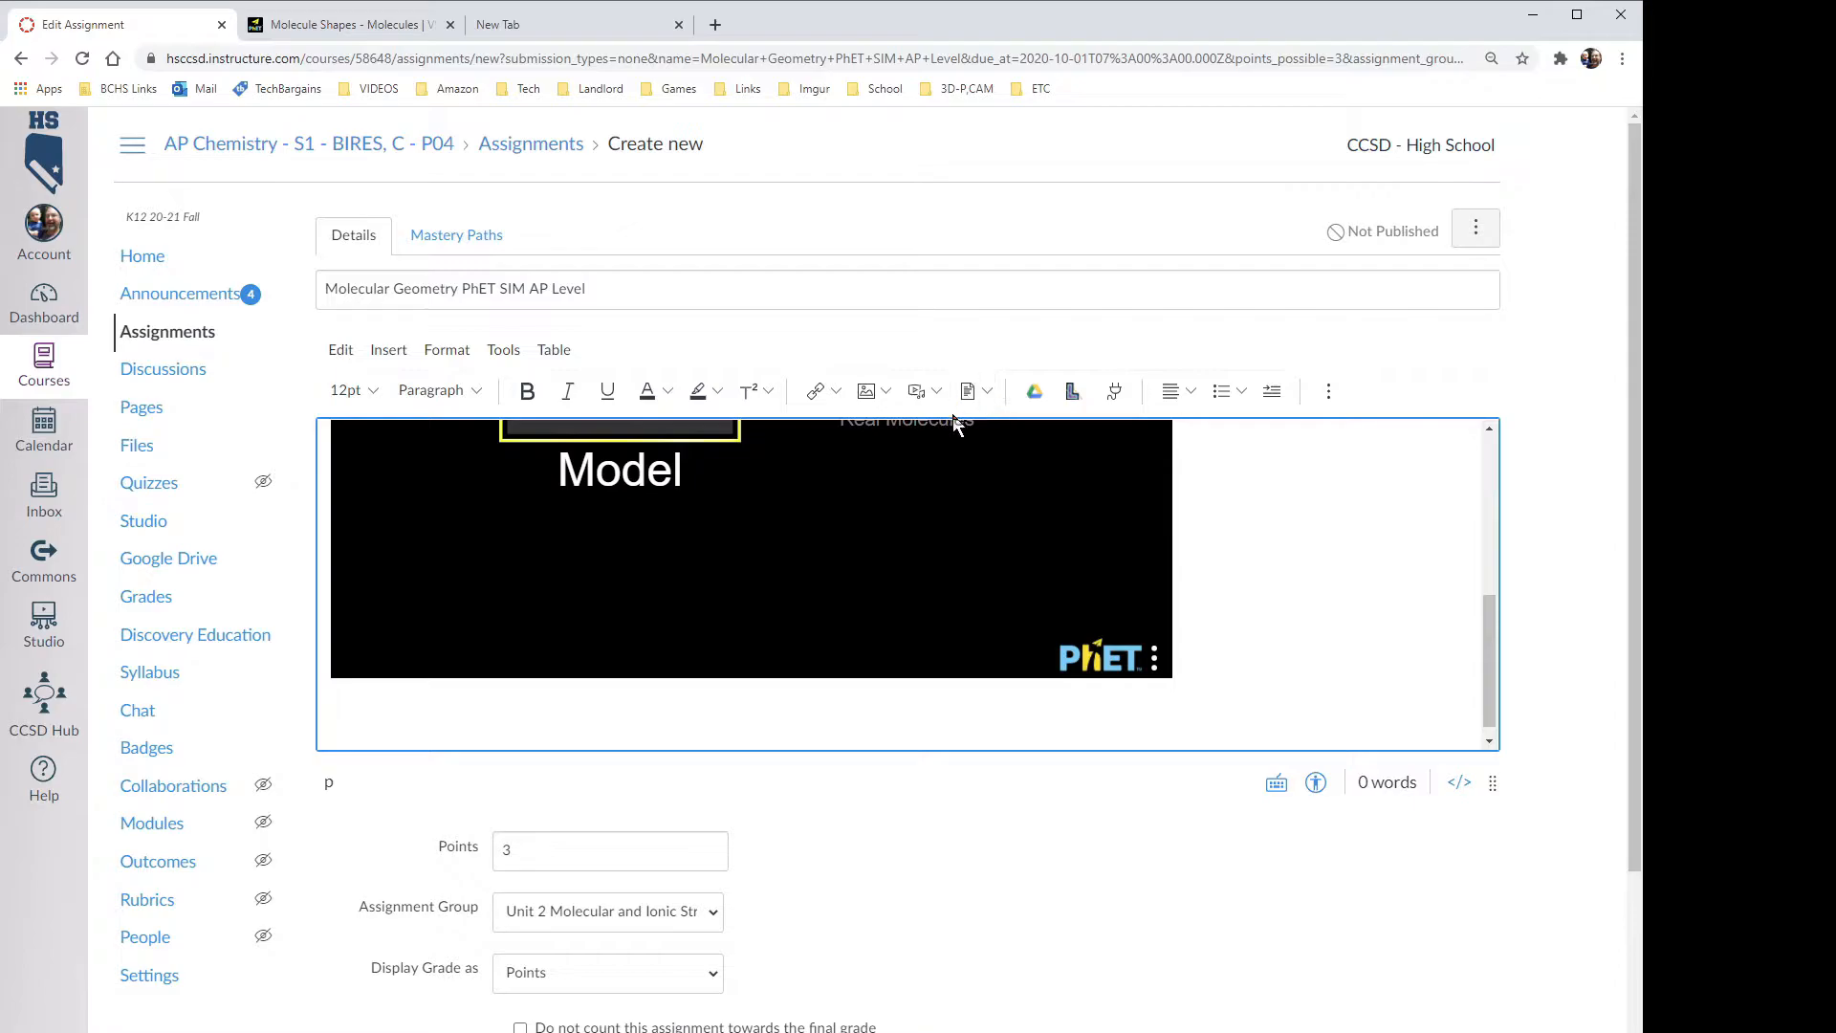
click(986, 407)
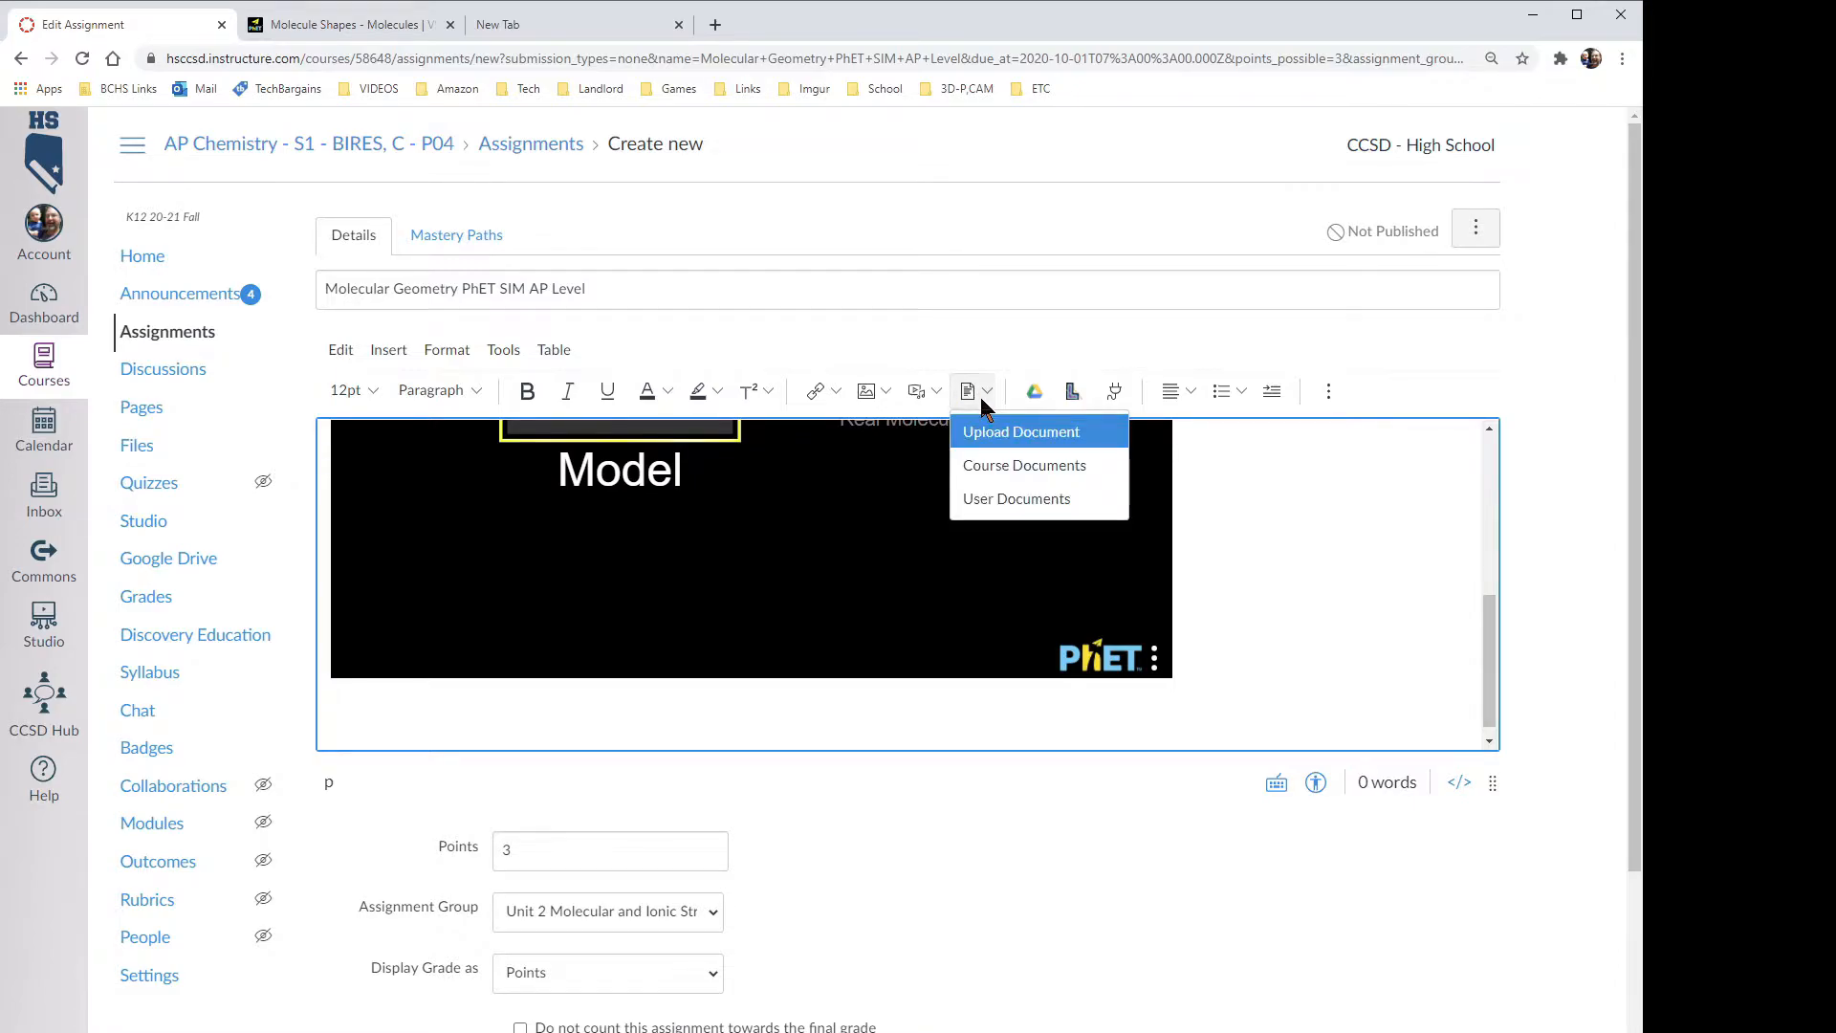
click(1023, 429)
click(938, 450)
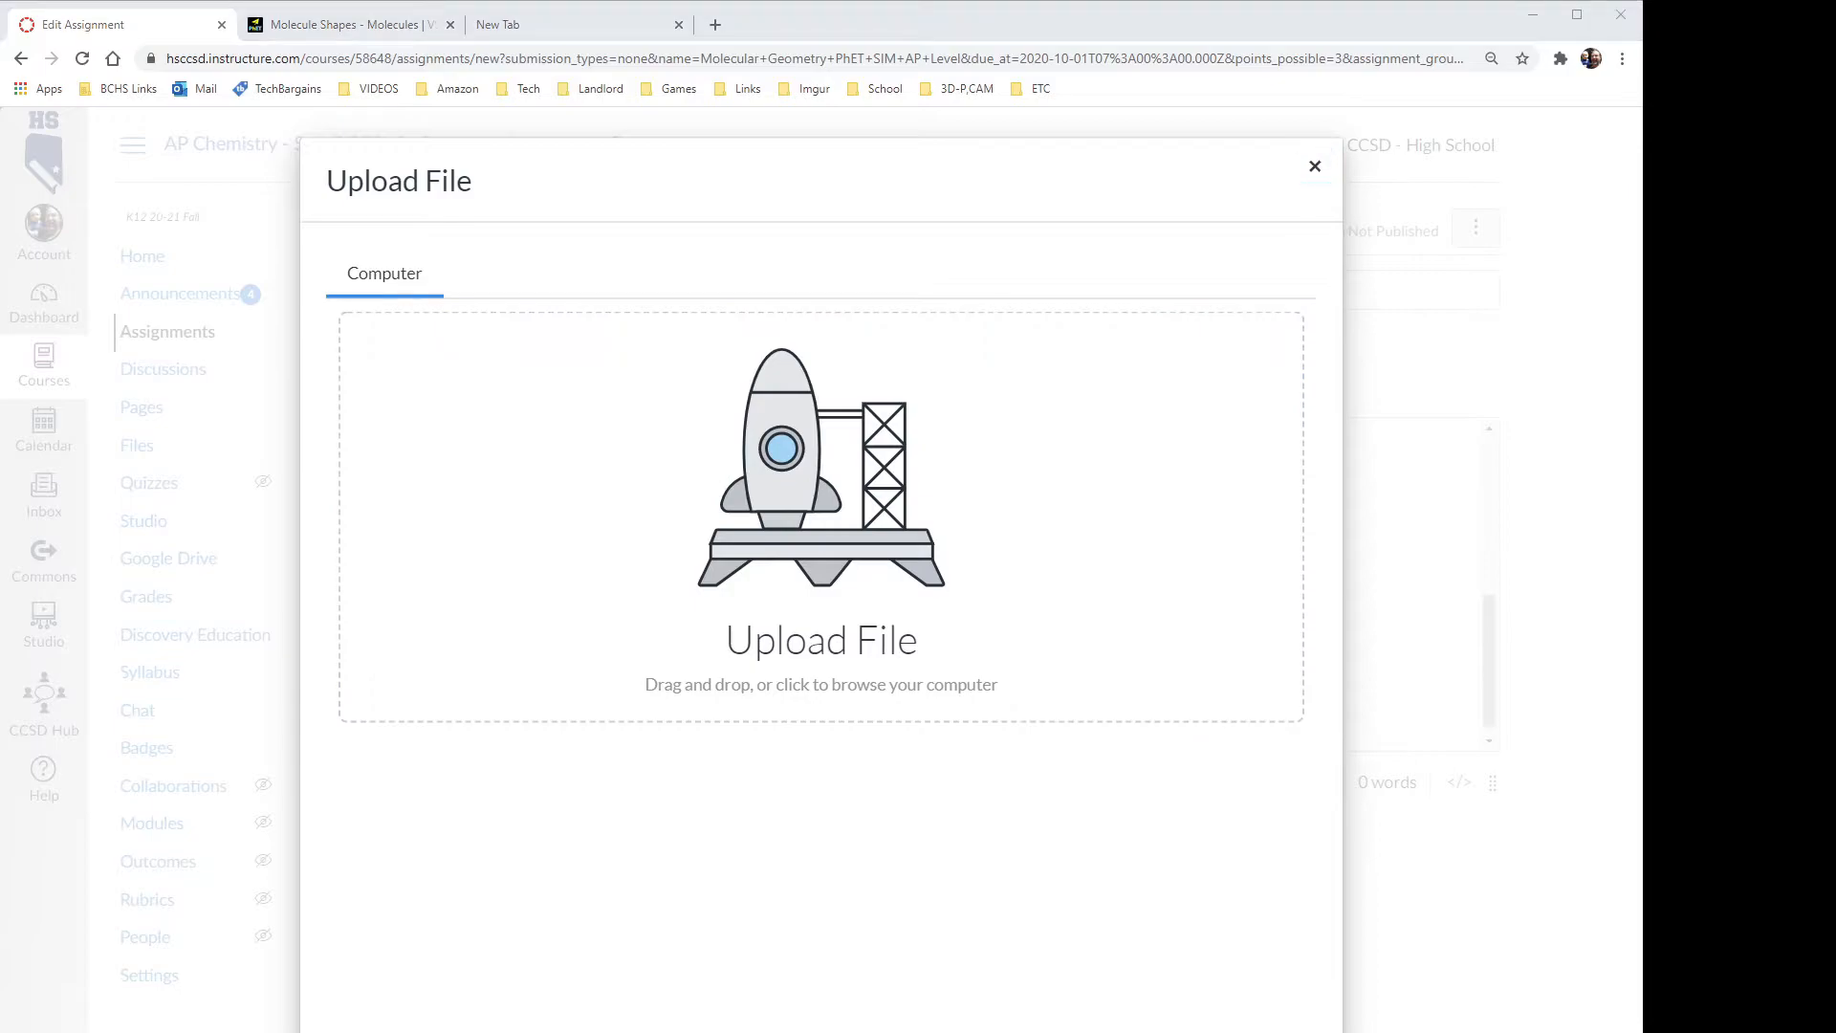
drag(290, 439, 753, 461)
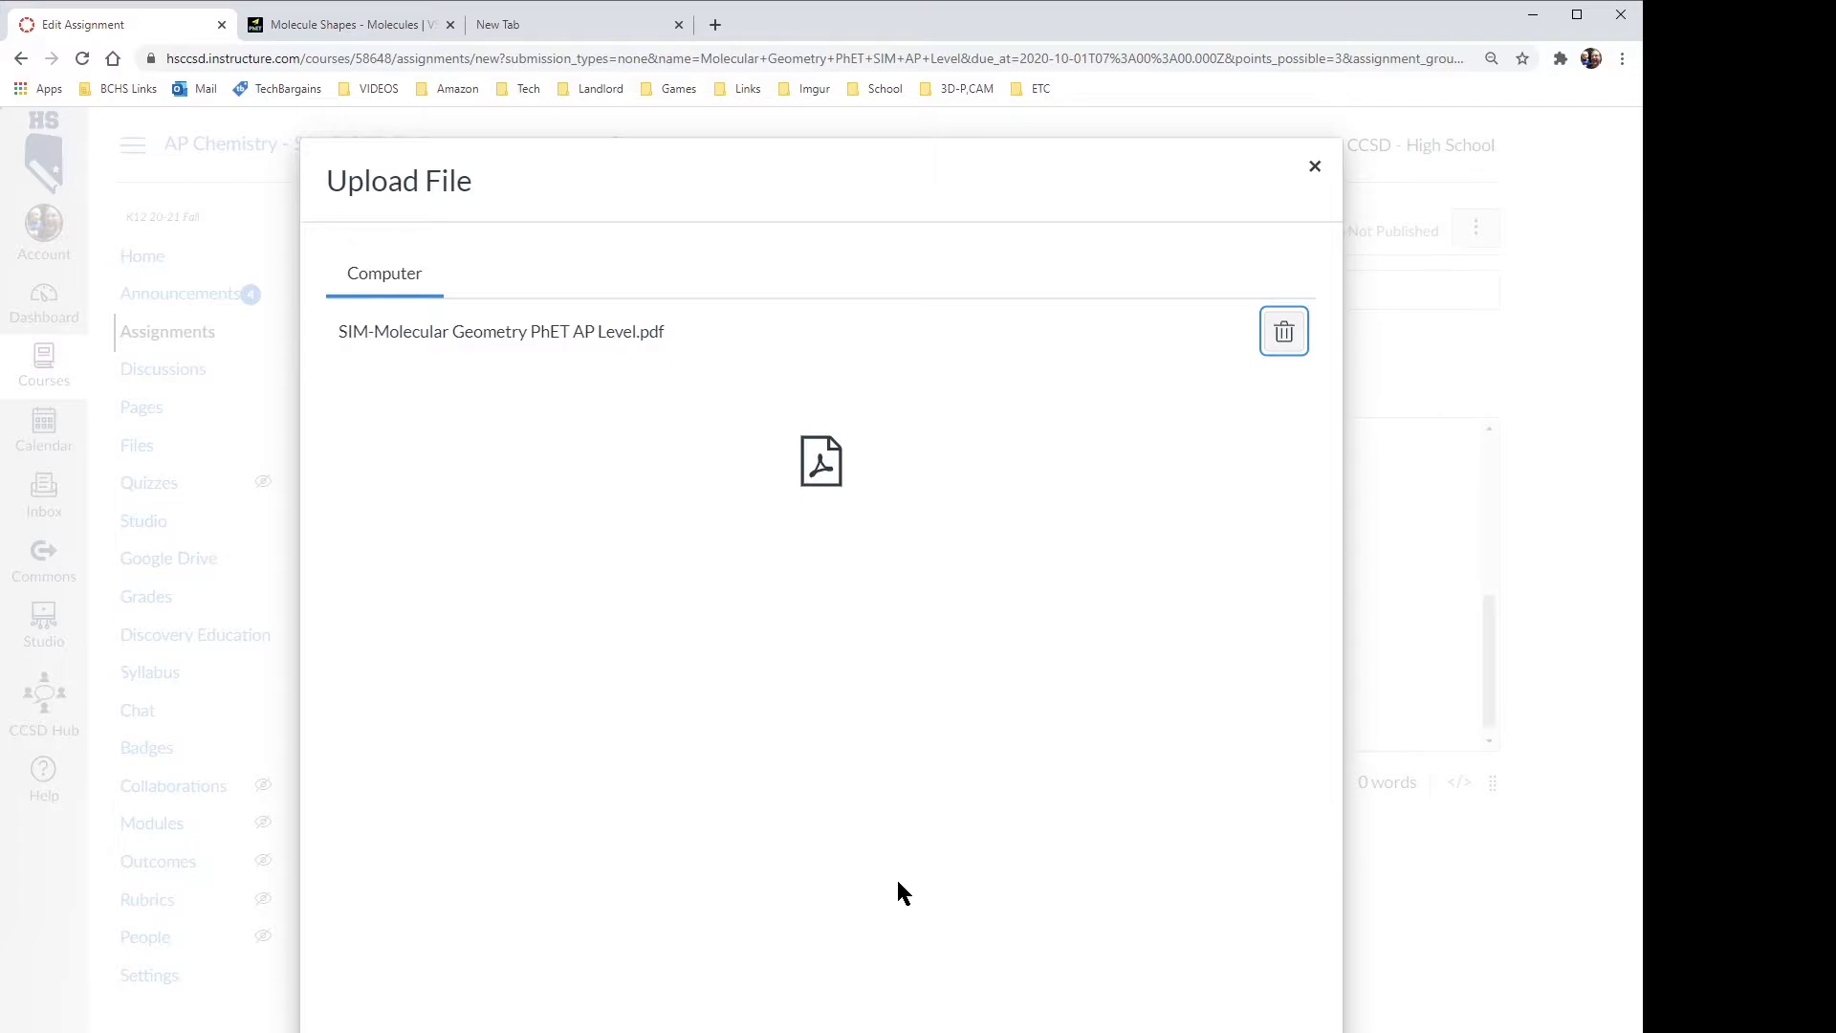
click(1277, 1031)
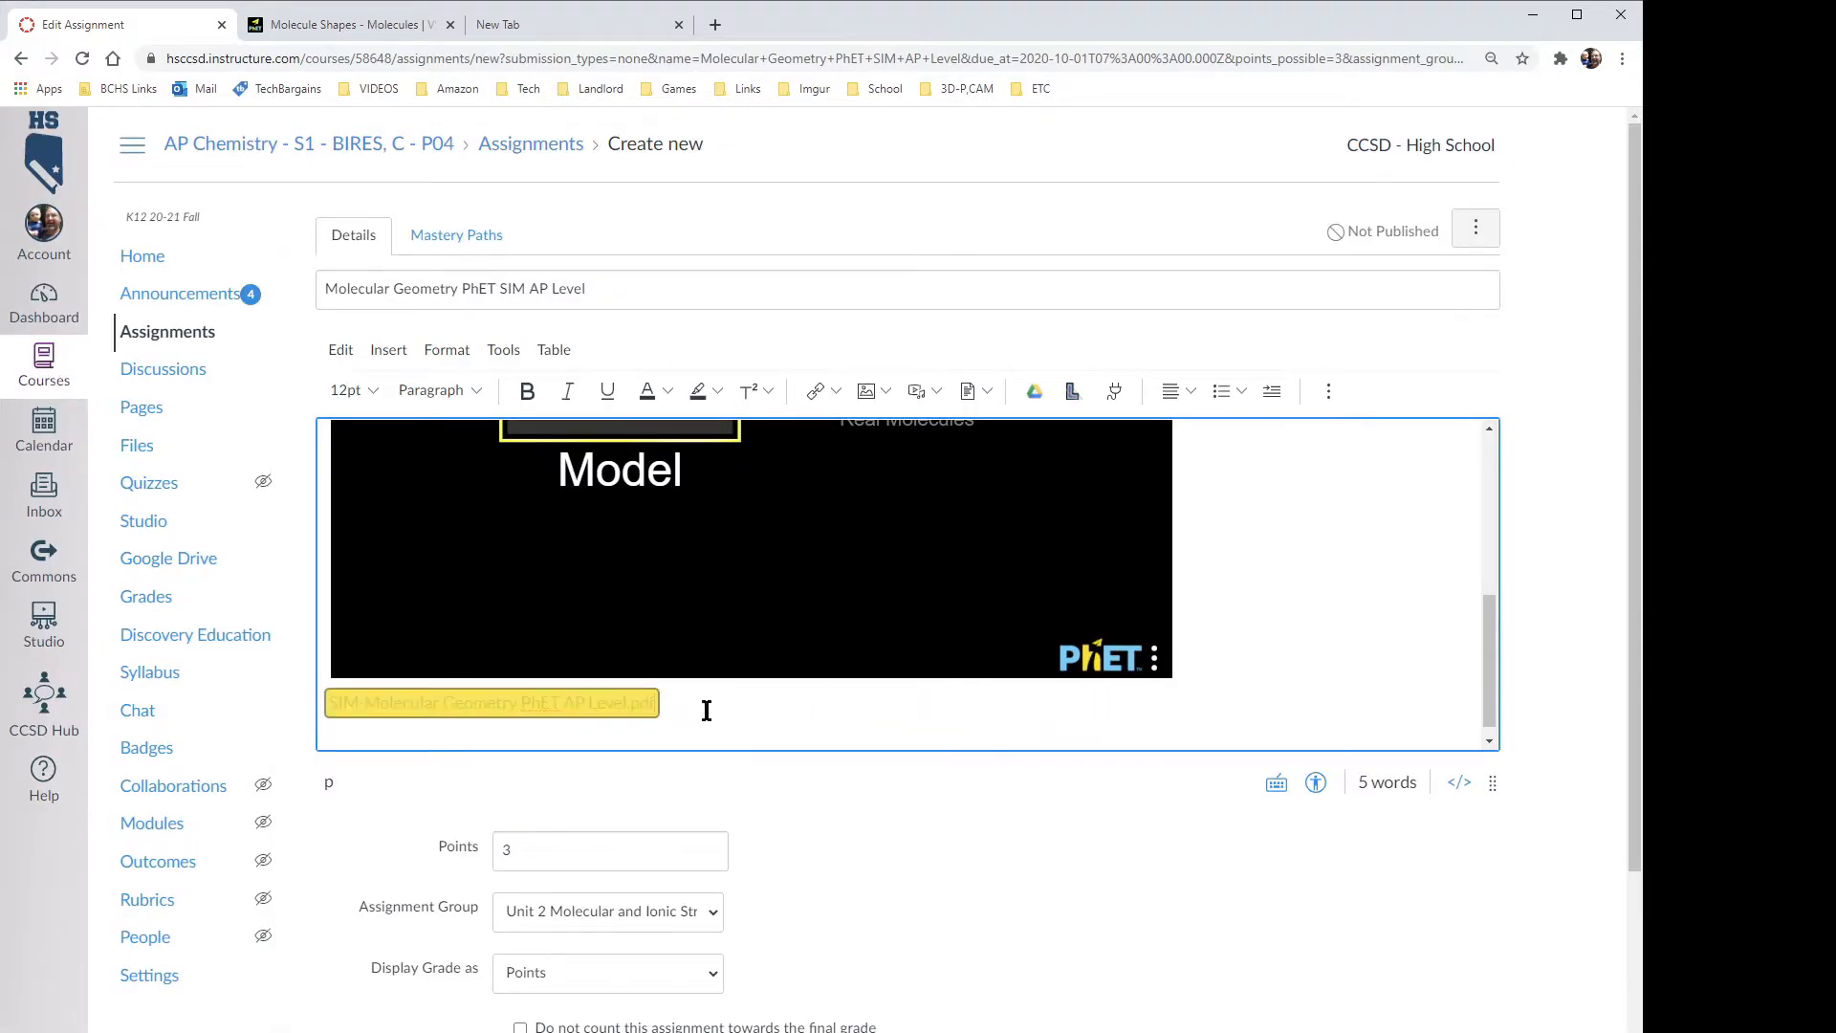
- Set the inserted PDF link to automatically open an in-line preview
click(472, 703)
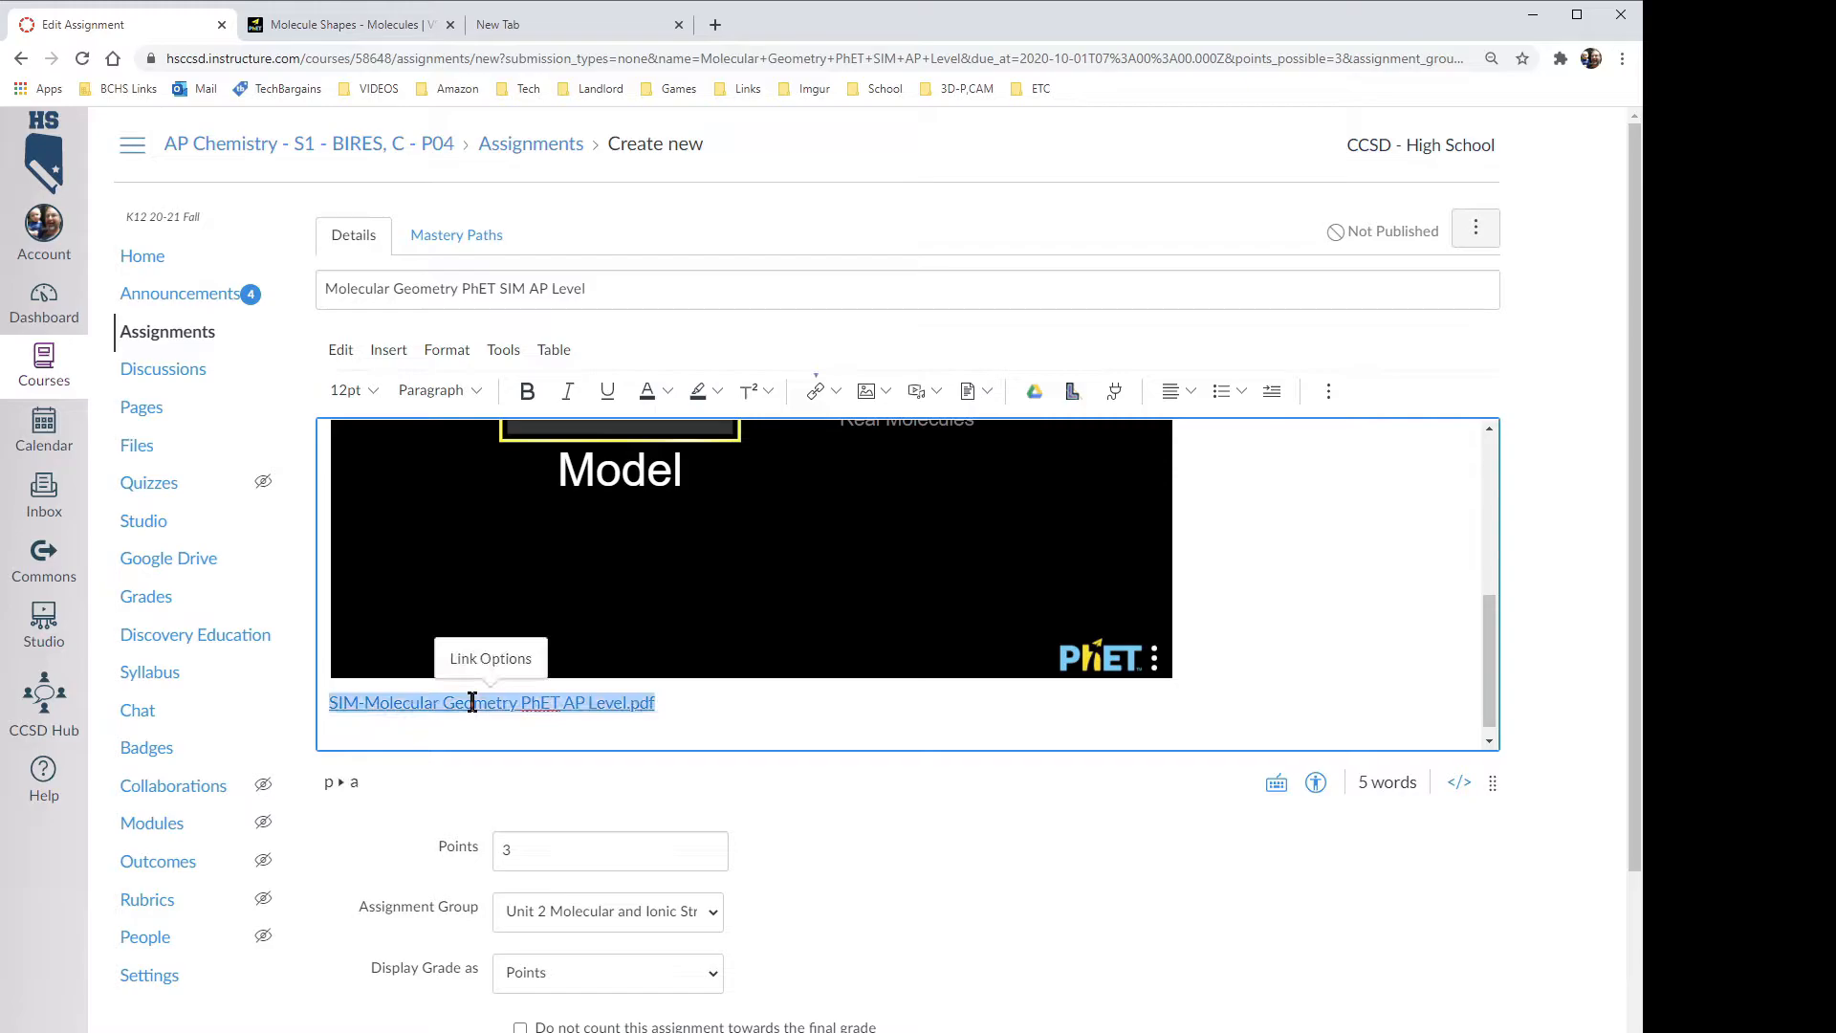
click(495, 660)
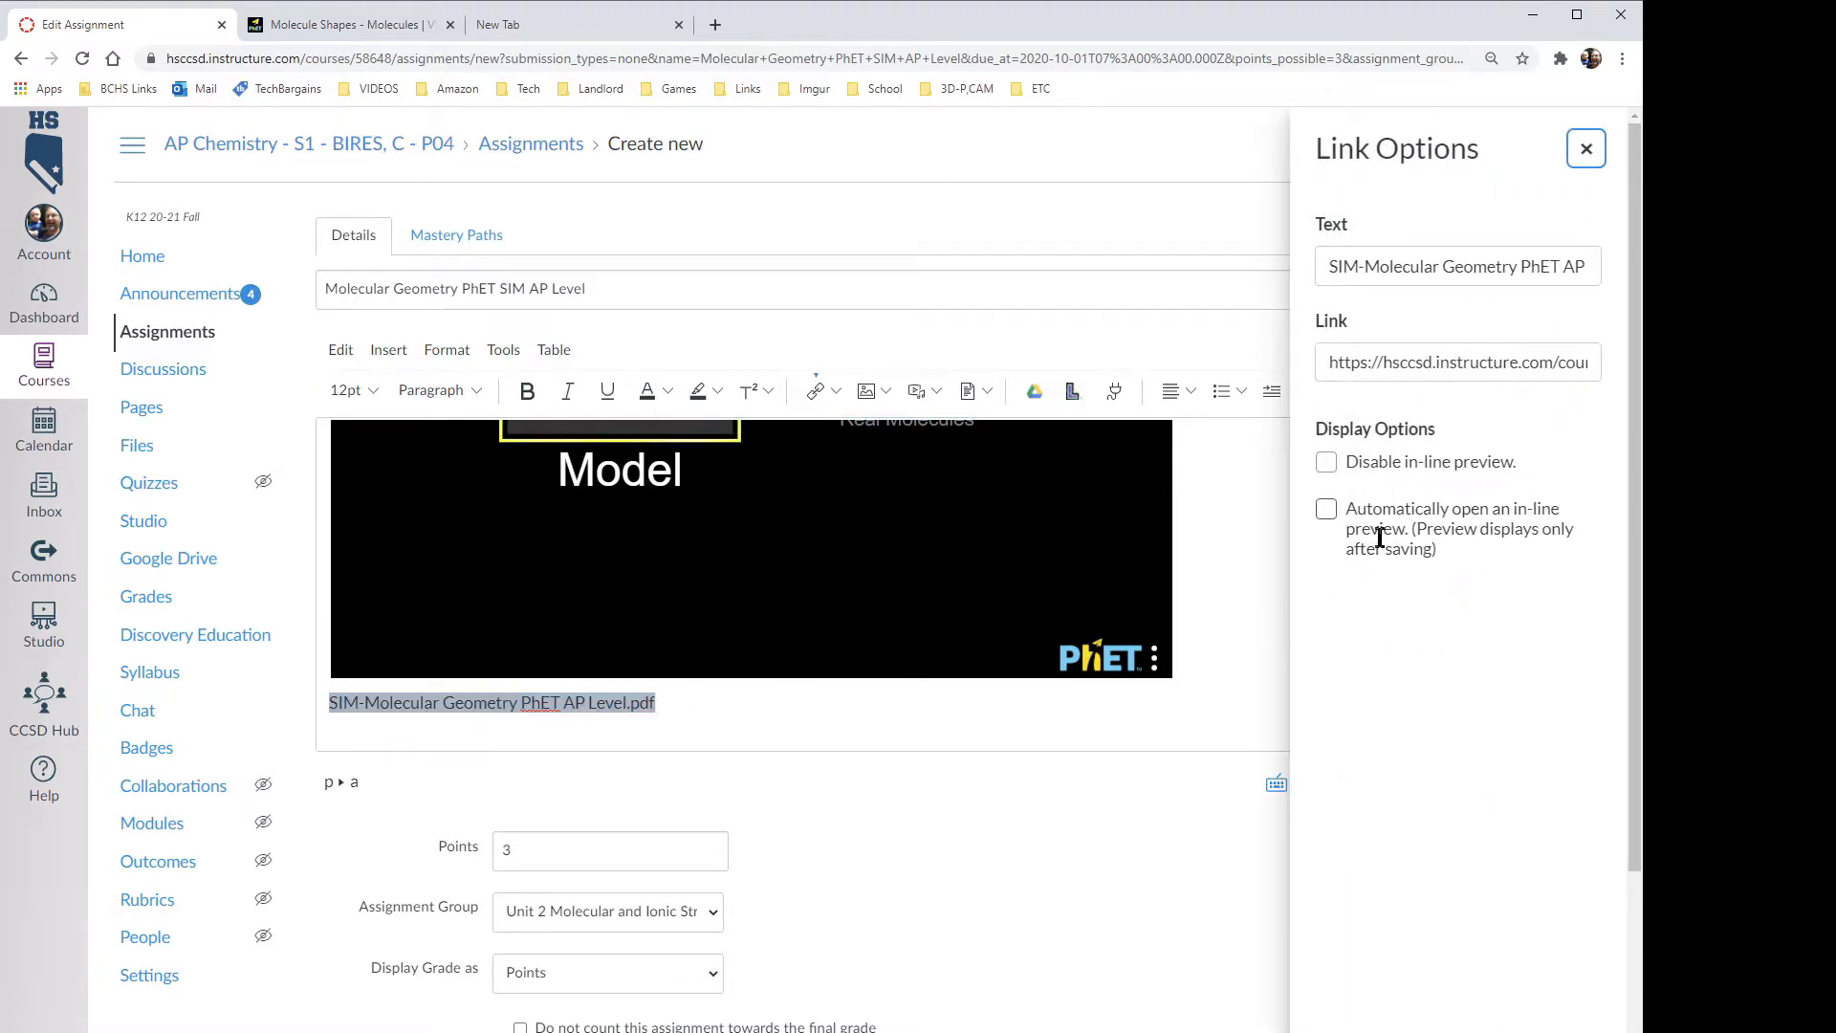
click(1326, 509)
click(1459, 963)
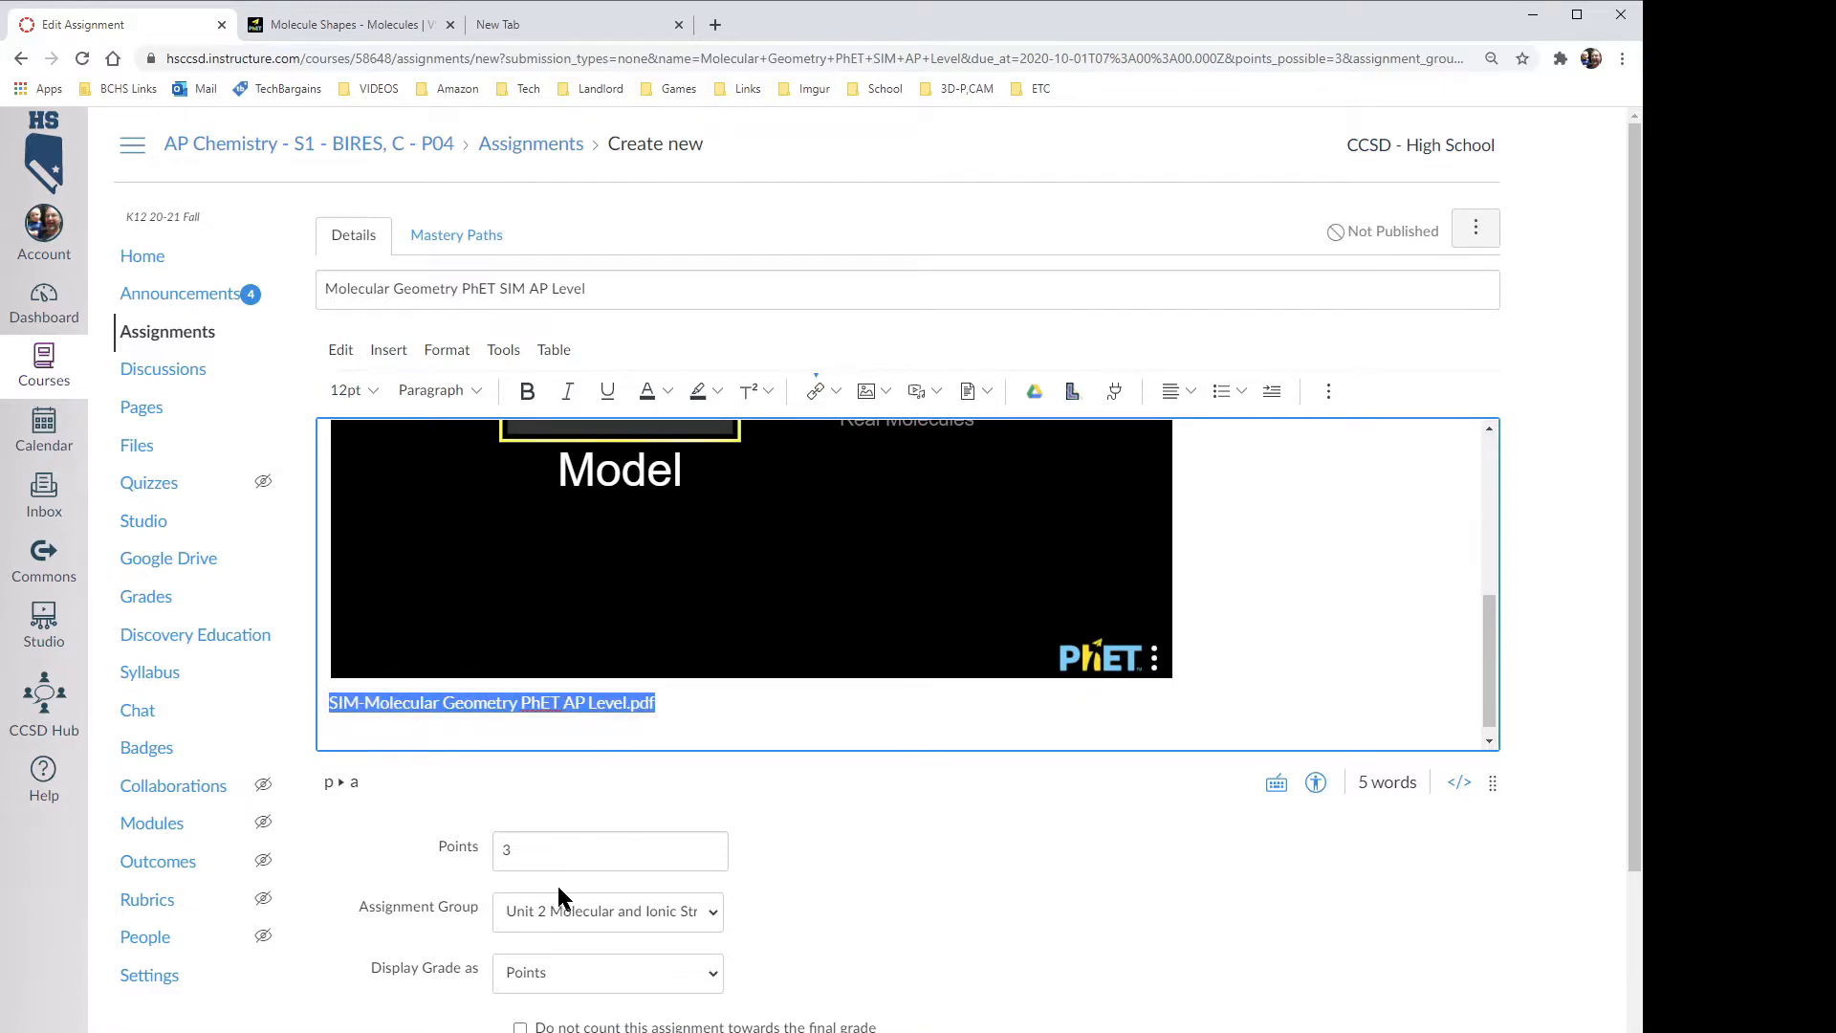
- Set the assignment's submission type to Online with Text Entry as the allowed entry option
scroll(555, 886, down, 3)
scroll(592, 771, down, 2)
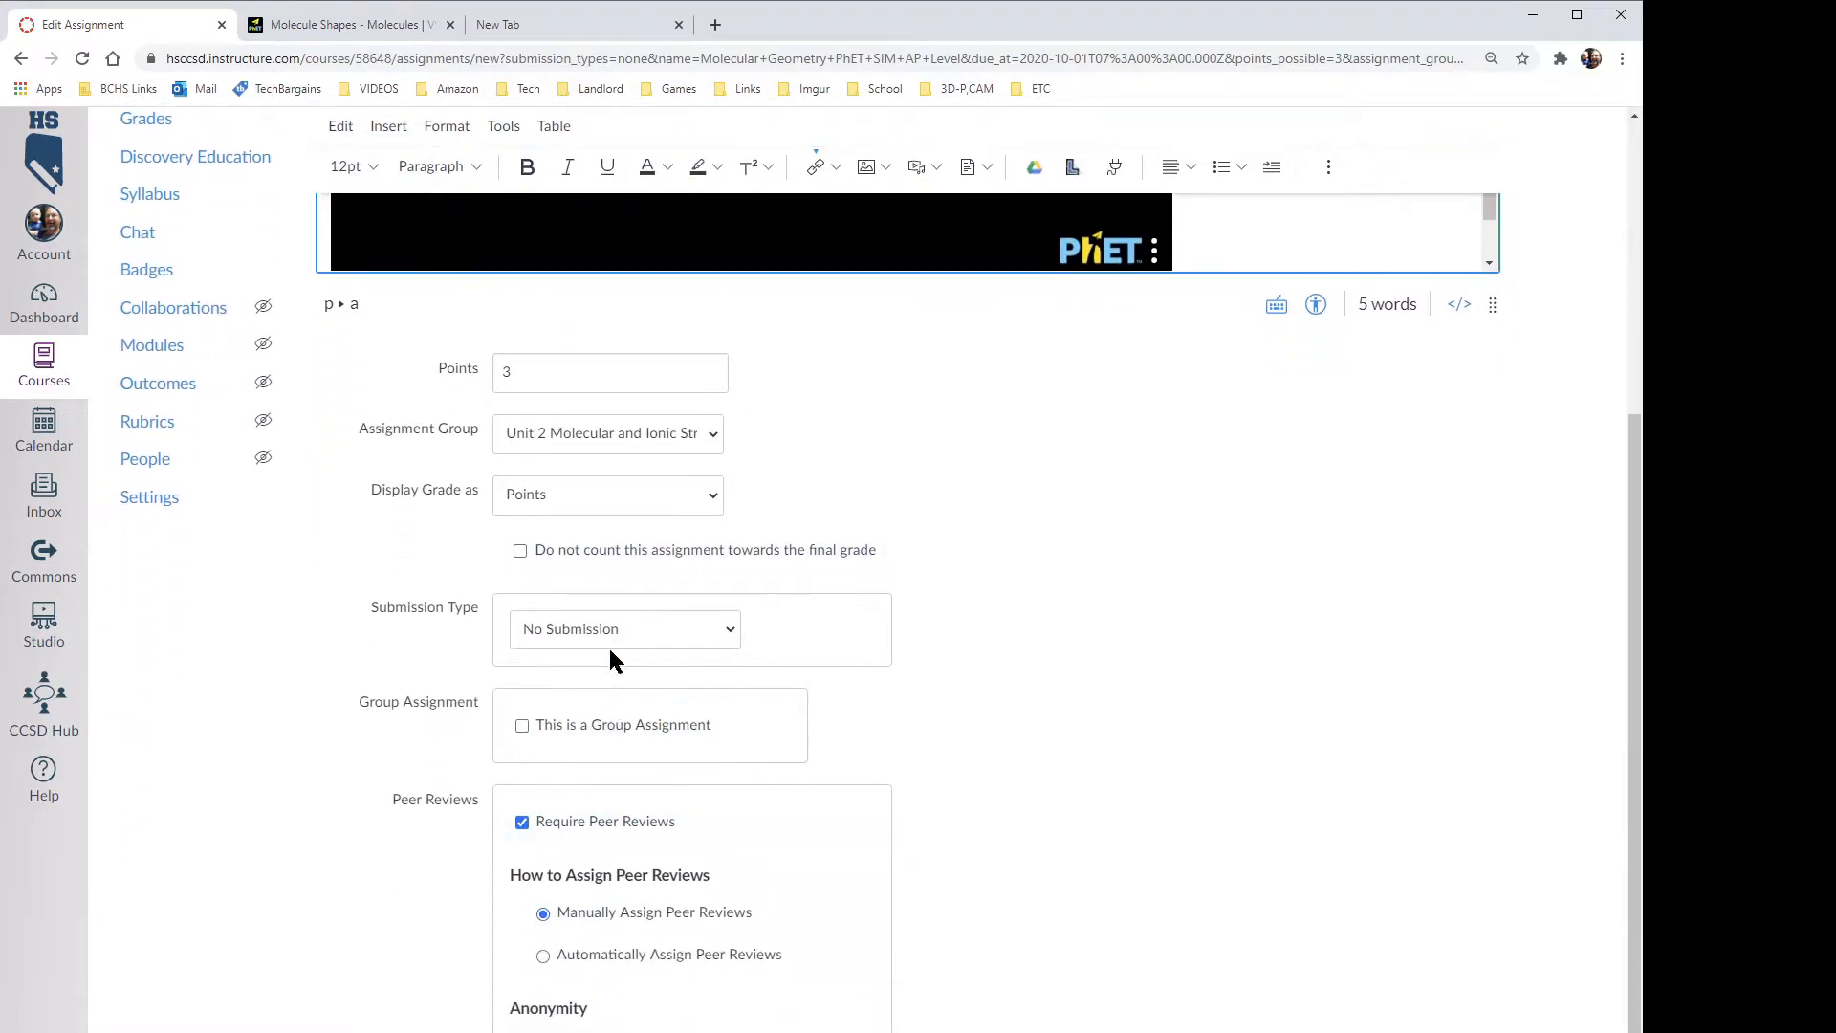
click(658, 636)
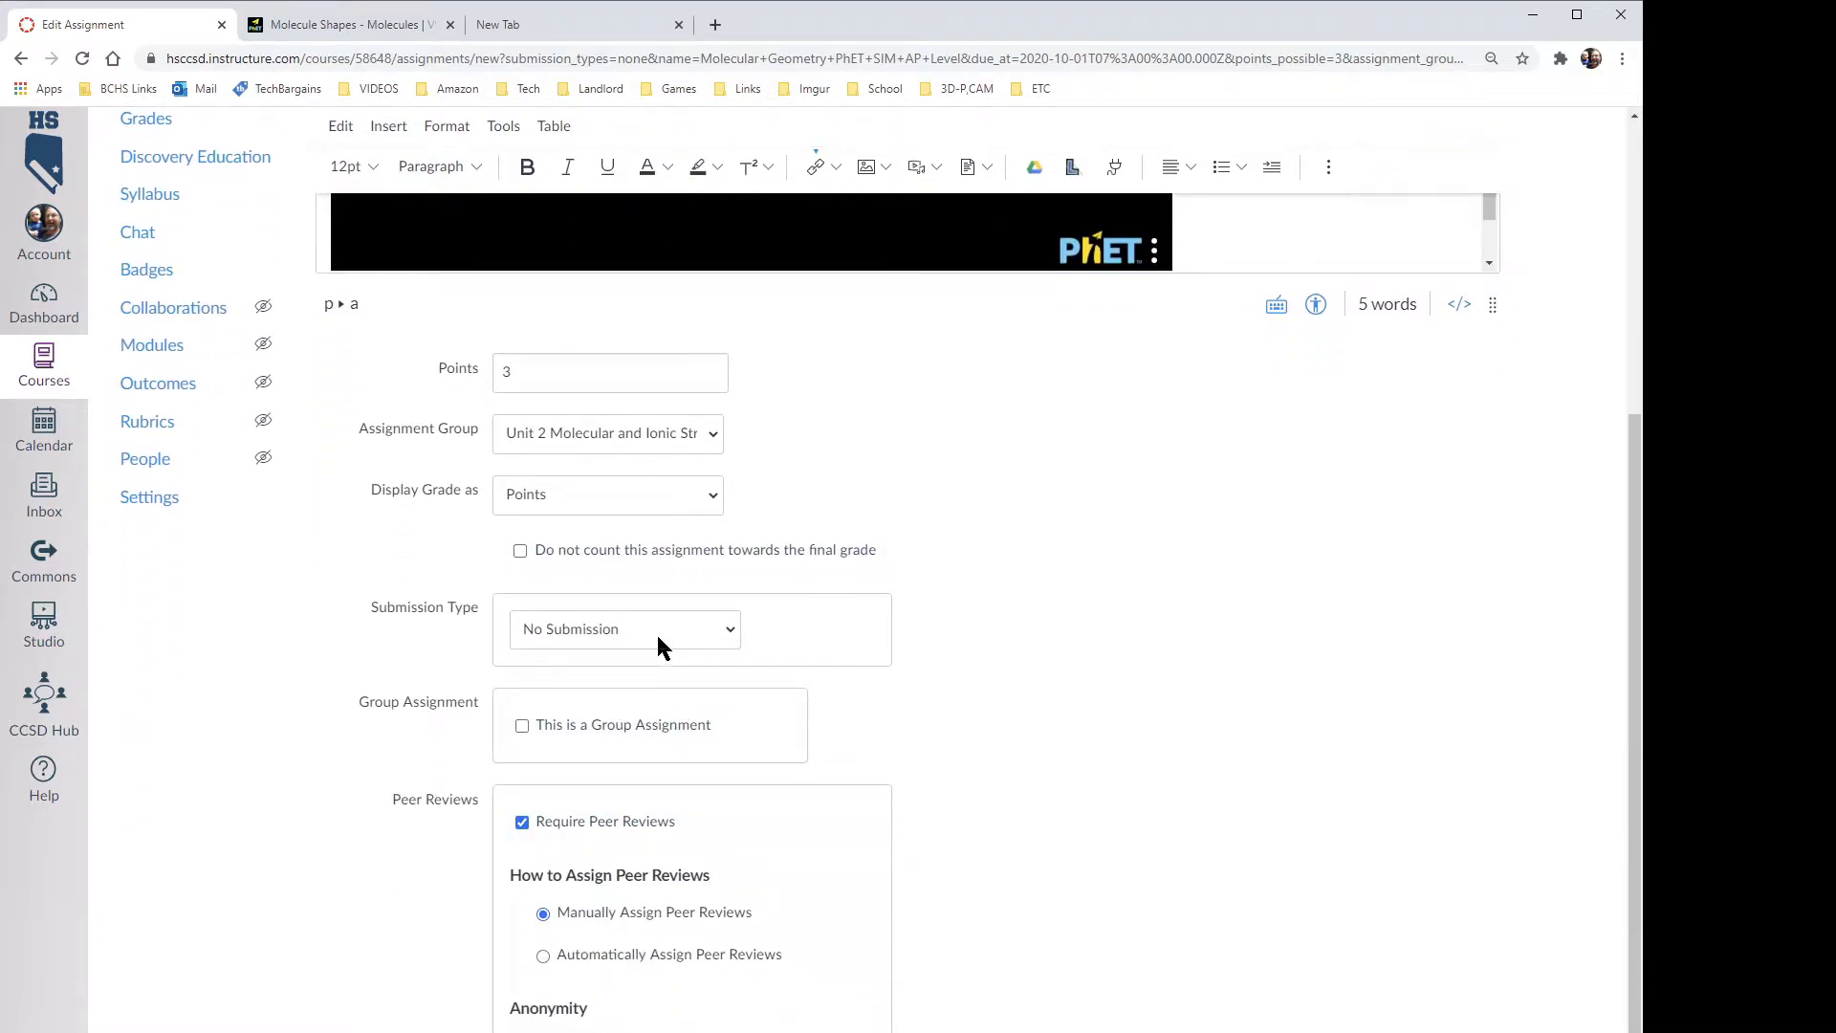
click(612, 683)
click(565, 720)
- Review the remaining assignment settings, and save and publish the assignment
scroll(841, 718, up, 4)
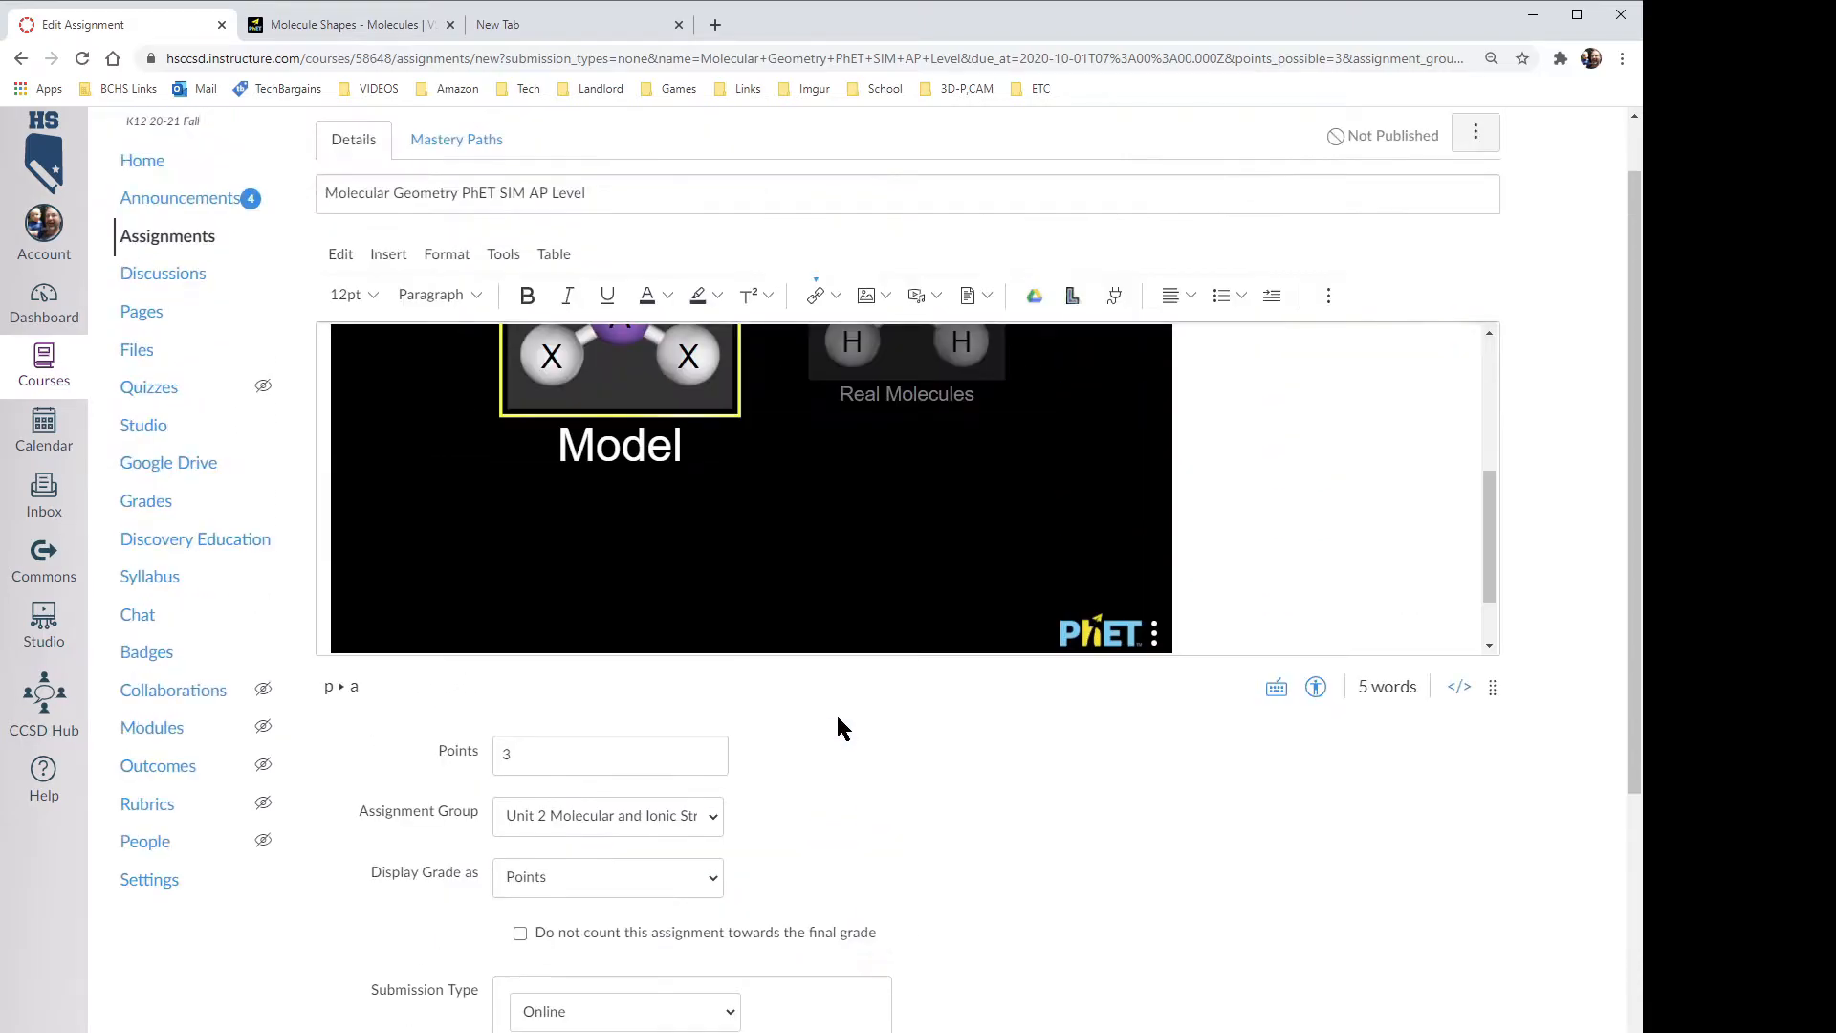
scroll(739, 758, down, 8)
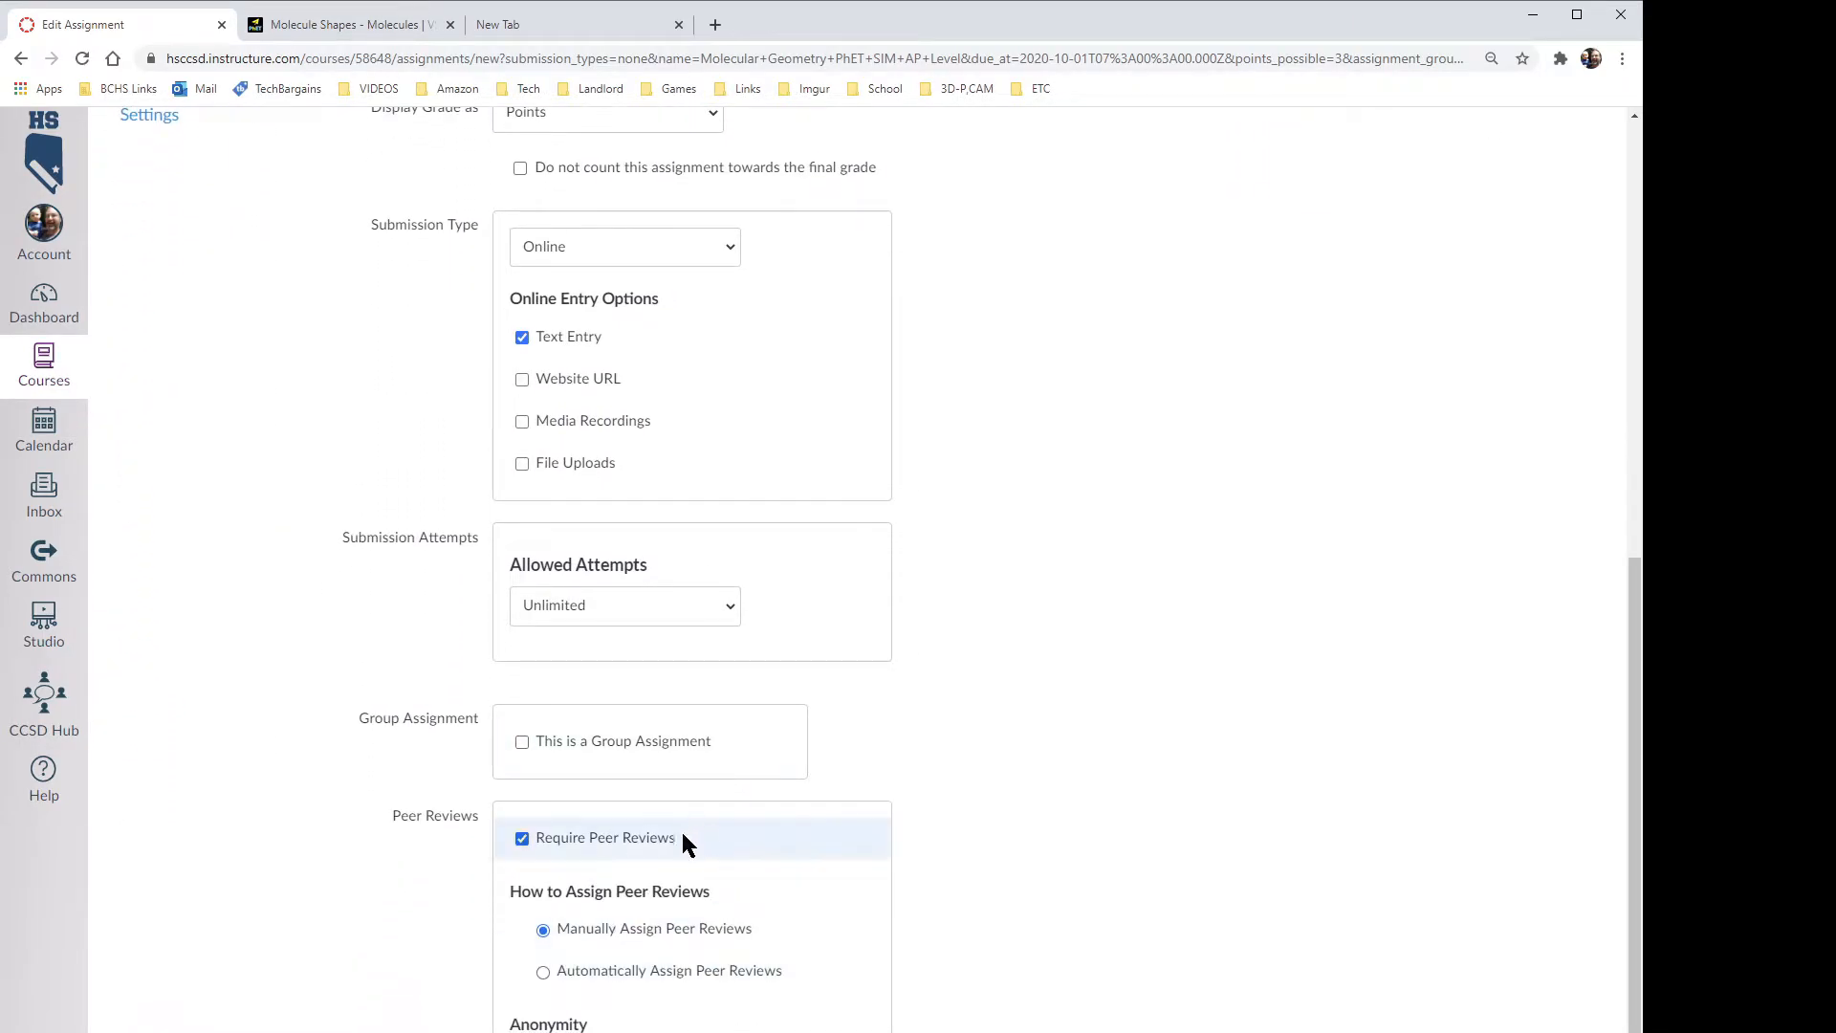
scroll(681, 828, down, 1)
scroll(778, 813, down, 2)
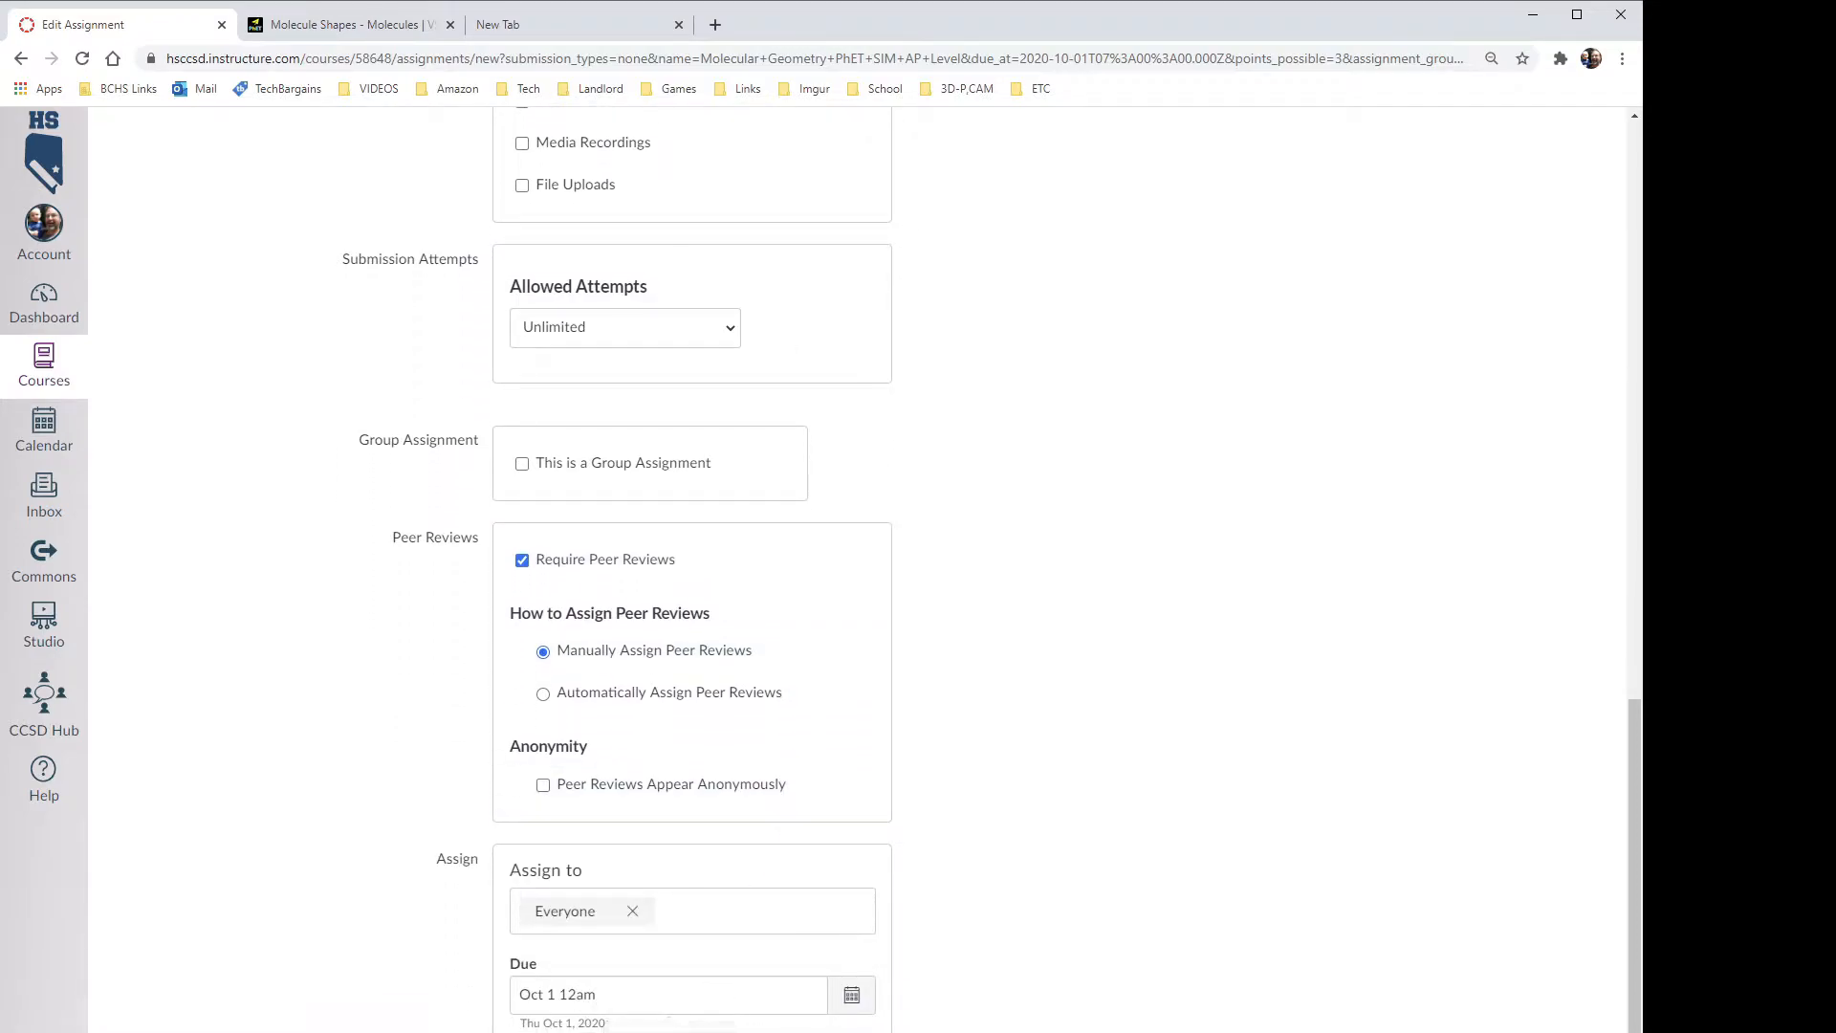
click(1492, 1032)
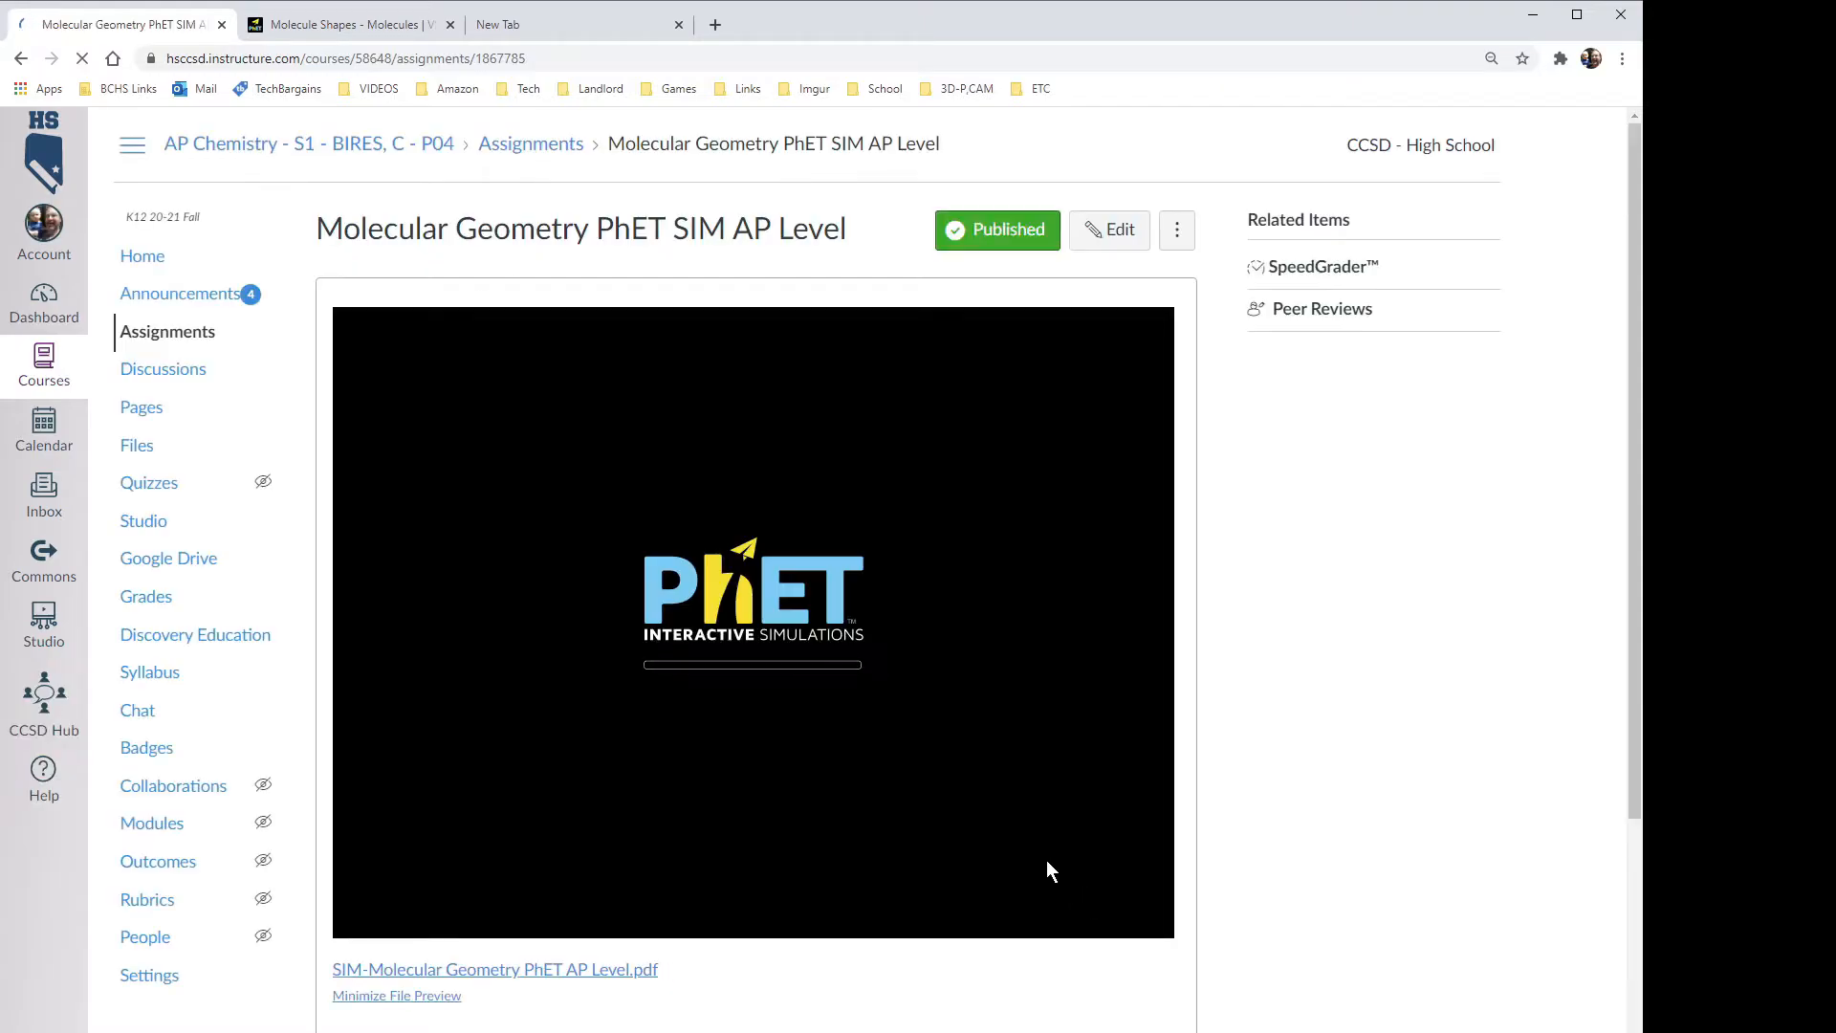
- Examine the published assignment, checking the embedded simulation and all pages of the worksheet's in-line preview
scroll(1257, 681, down, 1)
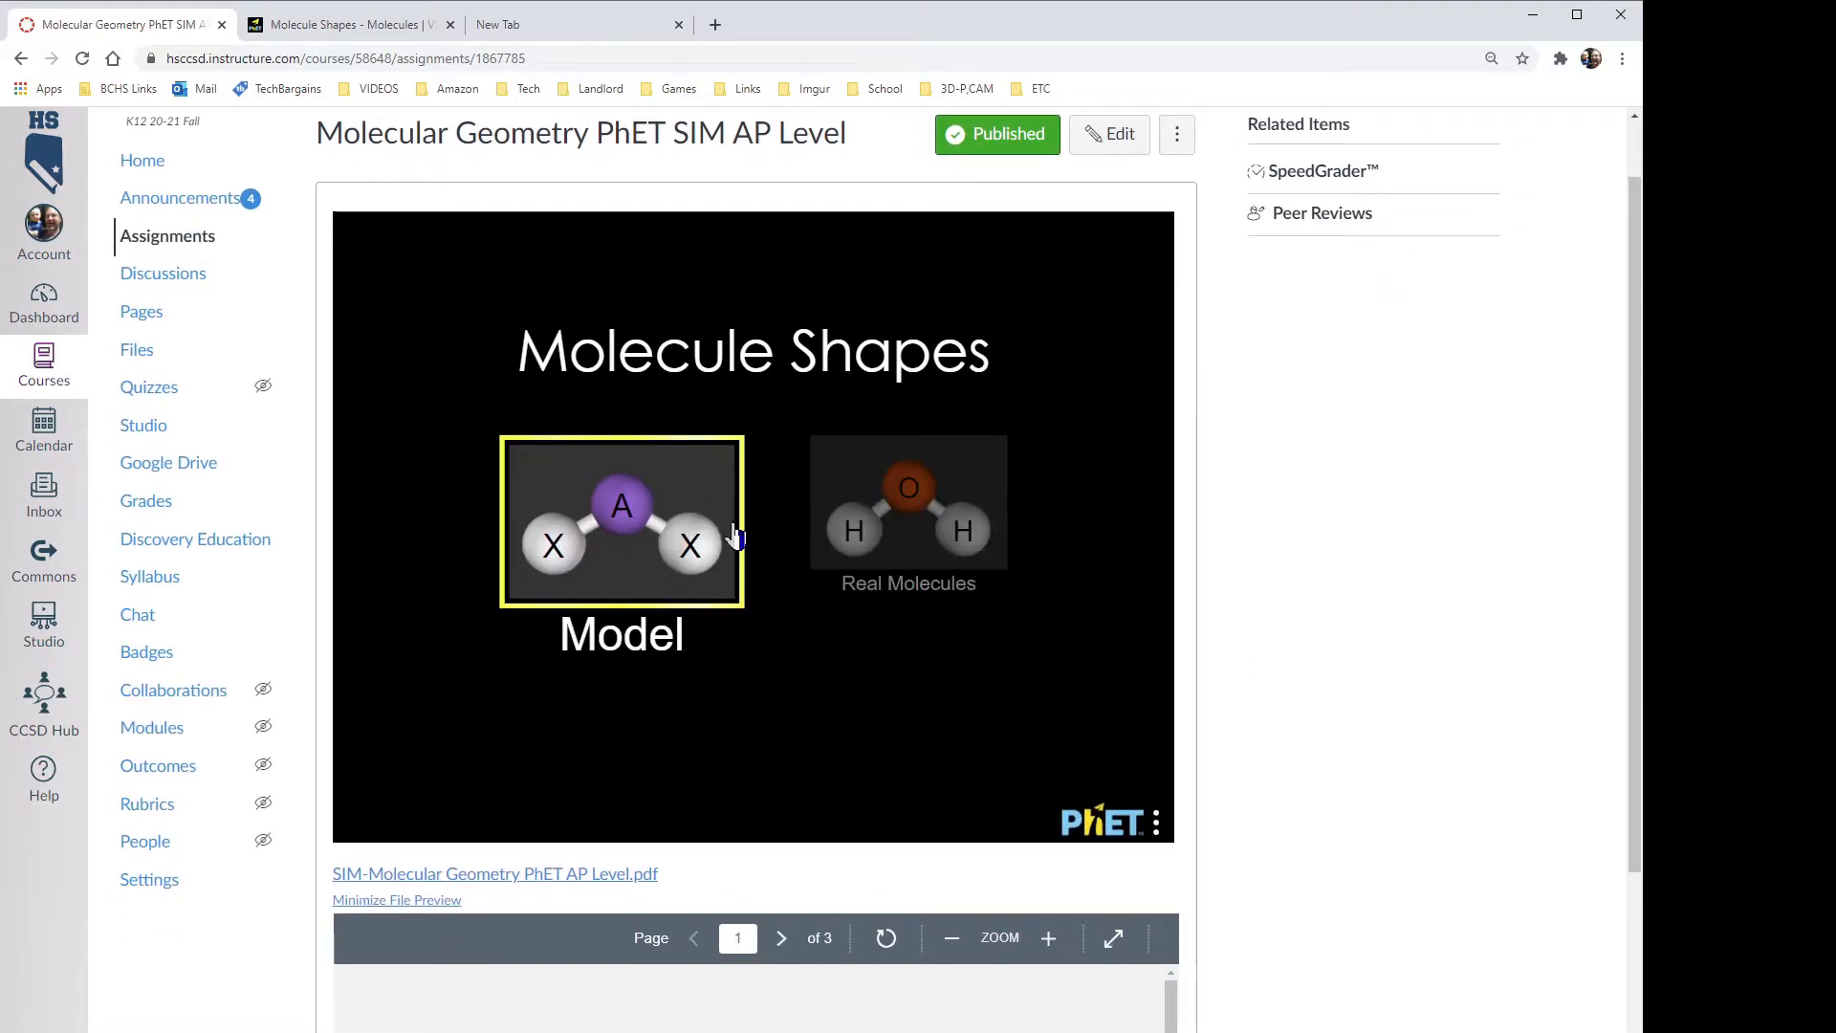
scroll(1229, 889, down, 1)
scroll(1231, 893, down, 6)
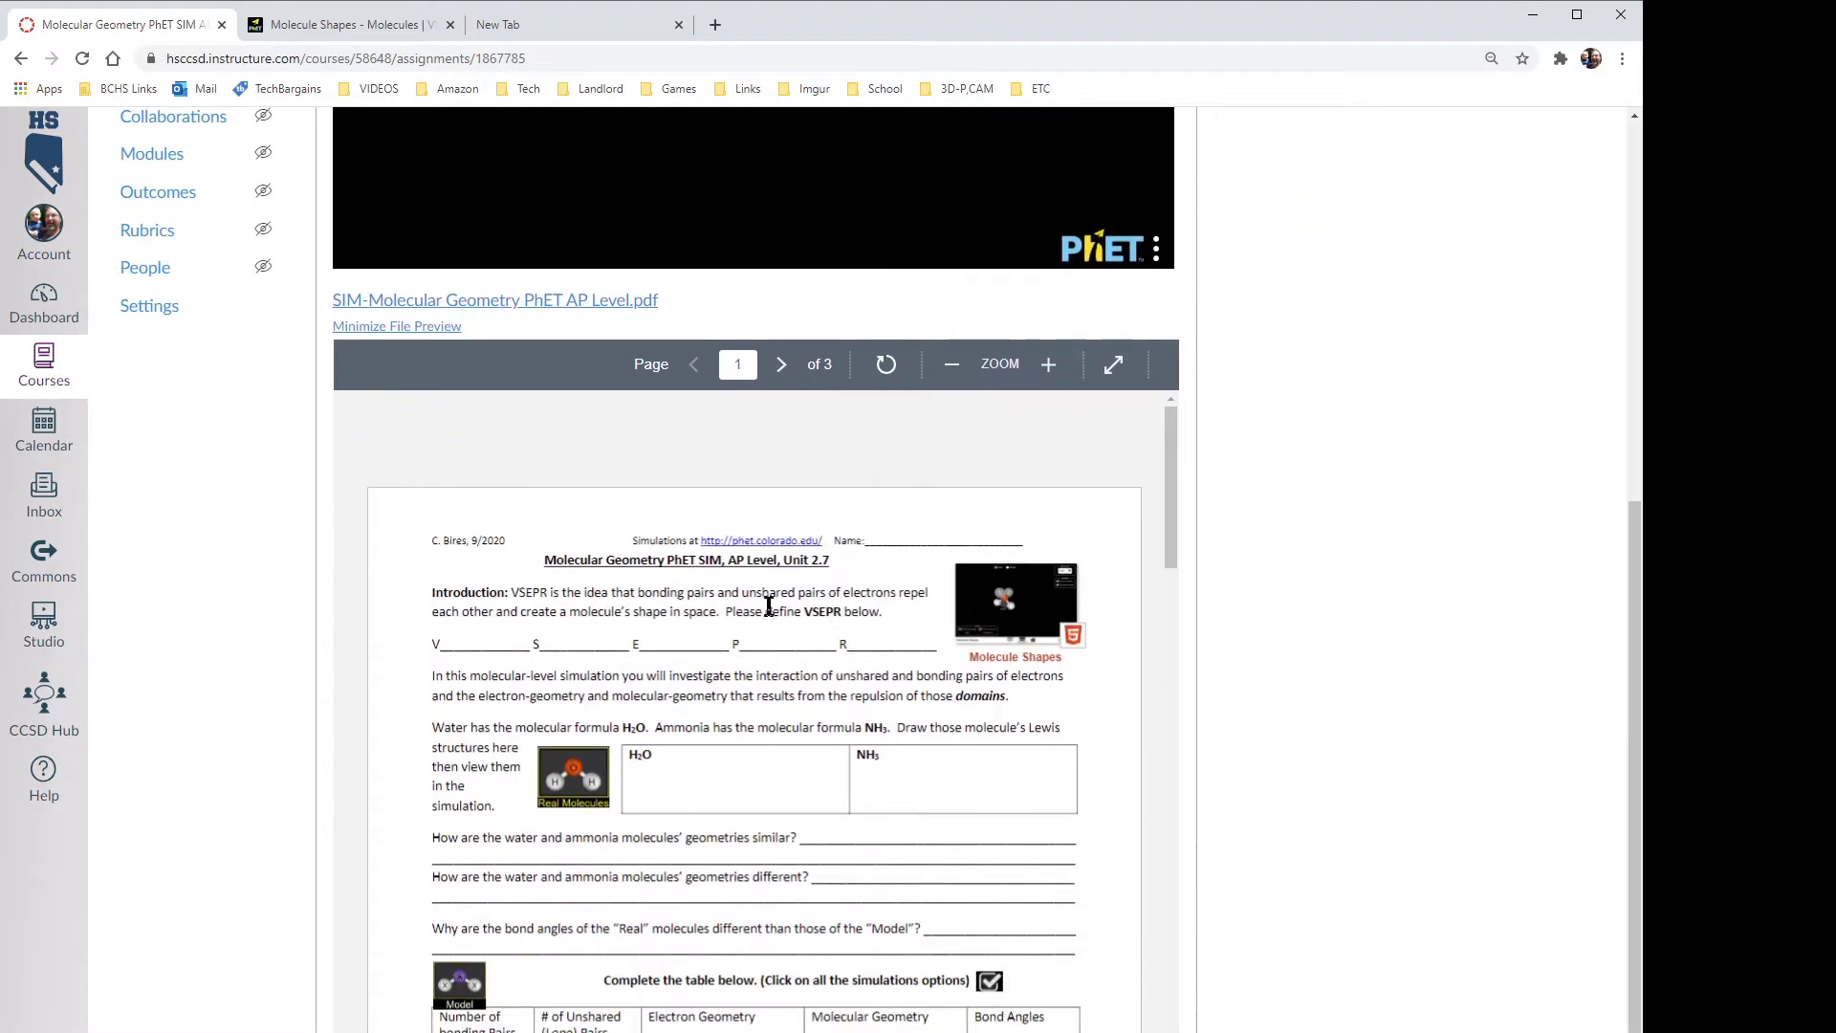
scroll(752, 731, down, 15)
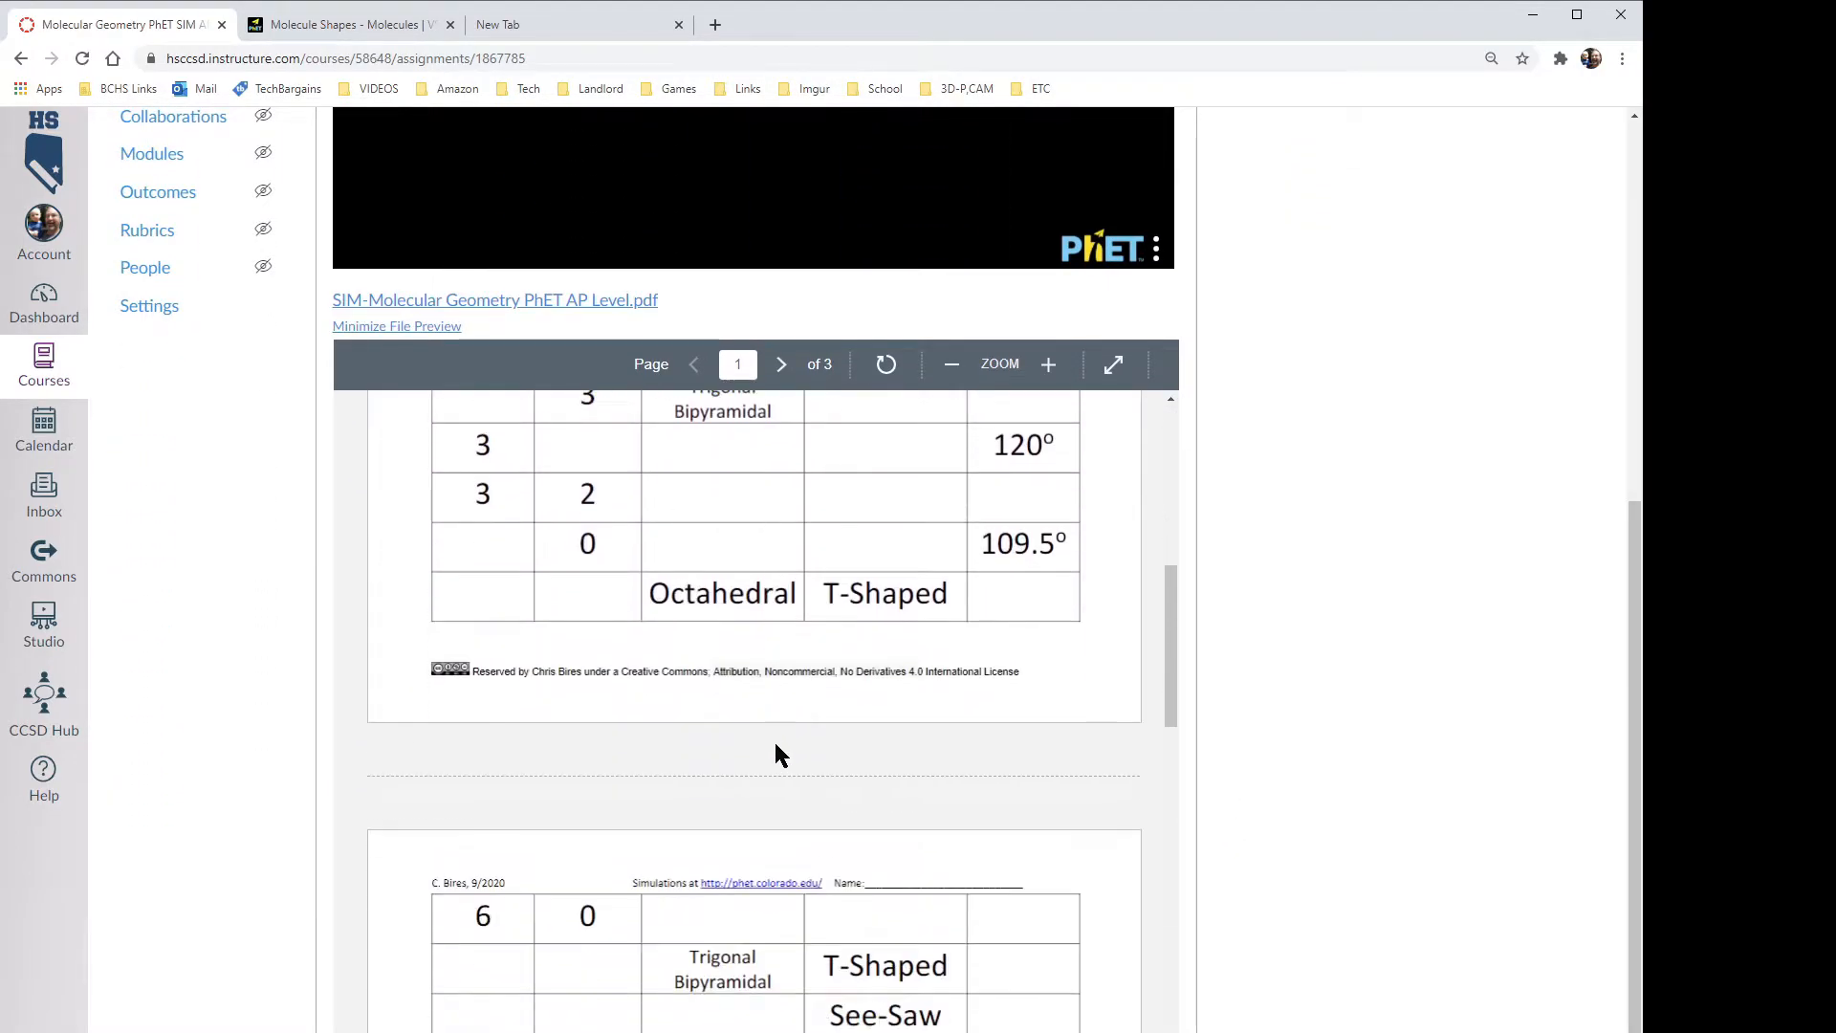
scroll(786, 770, down, 8)
scroll(680, 795, up, 10)
scroll(677, 796, up, 10)
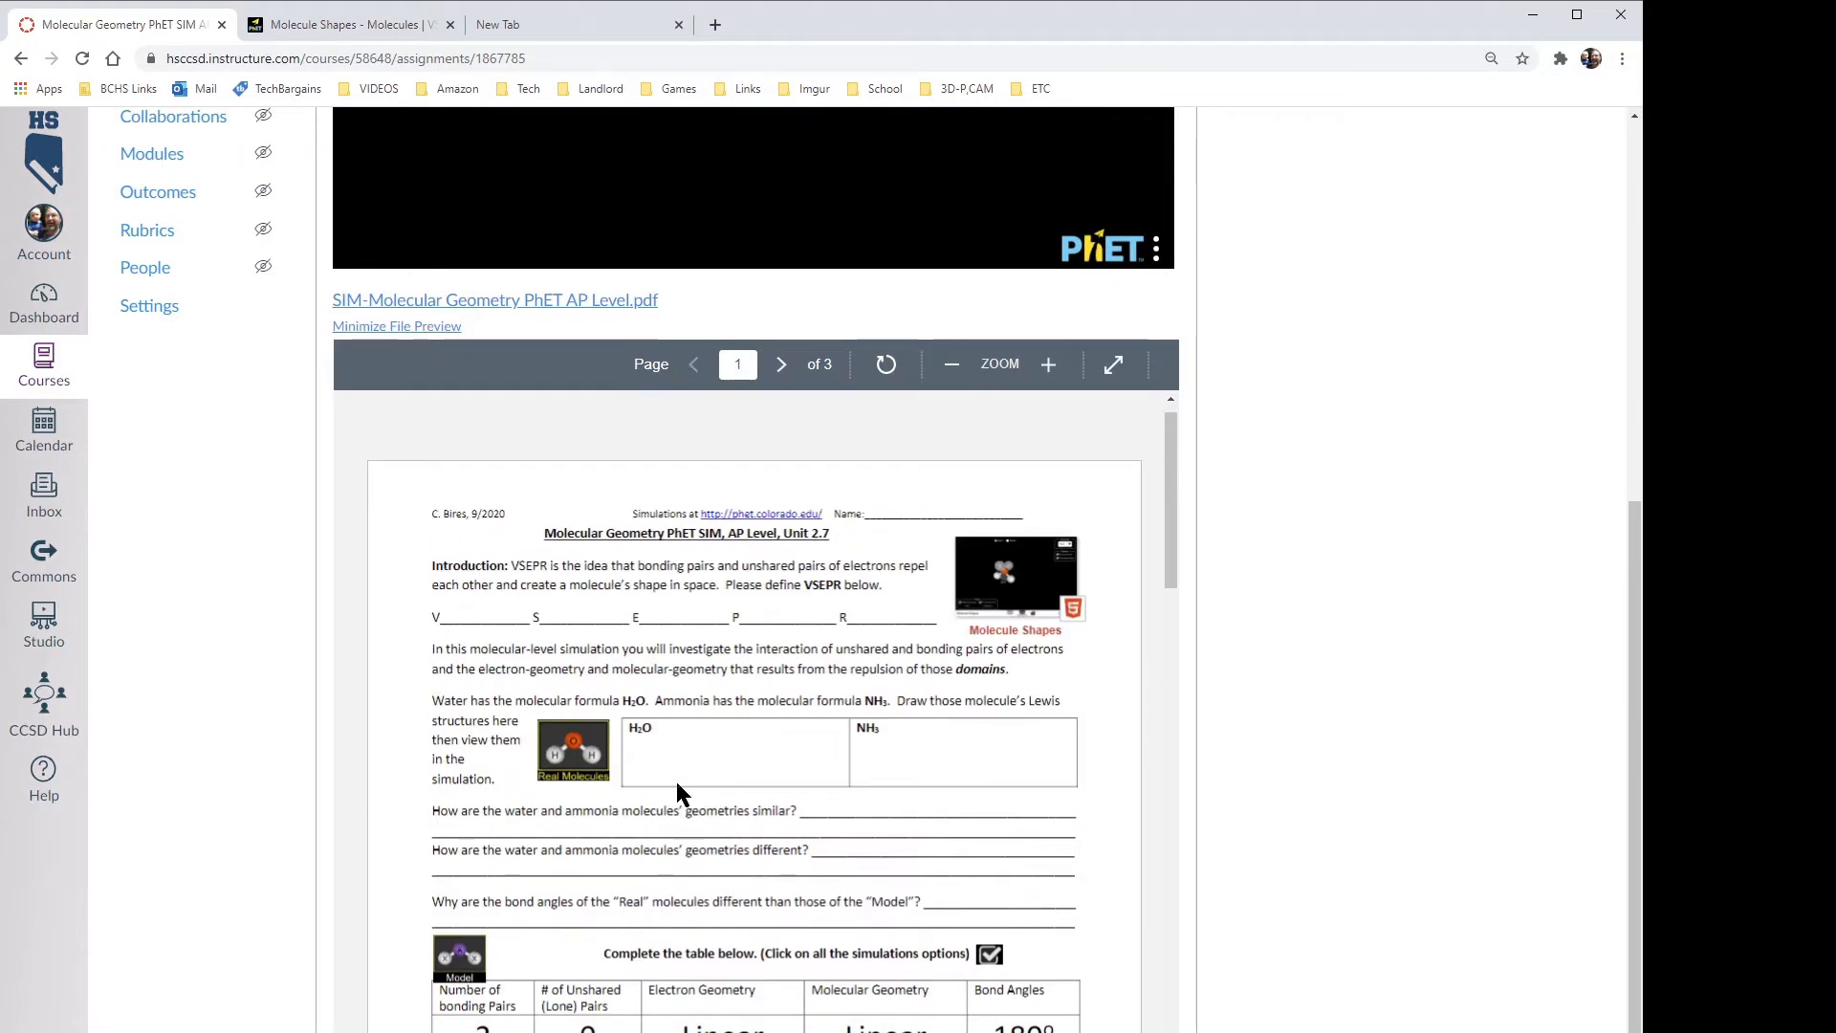
scroll(800, 765, down, 20)
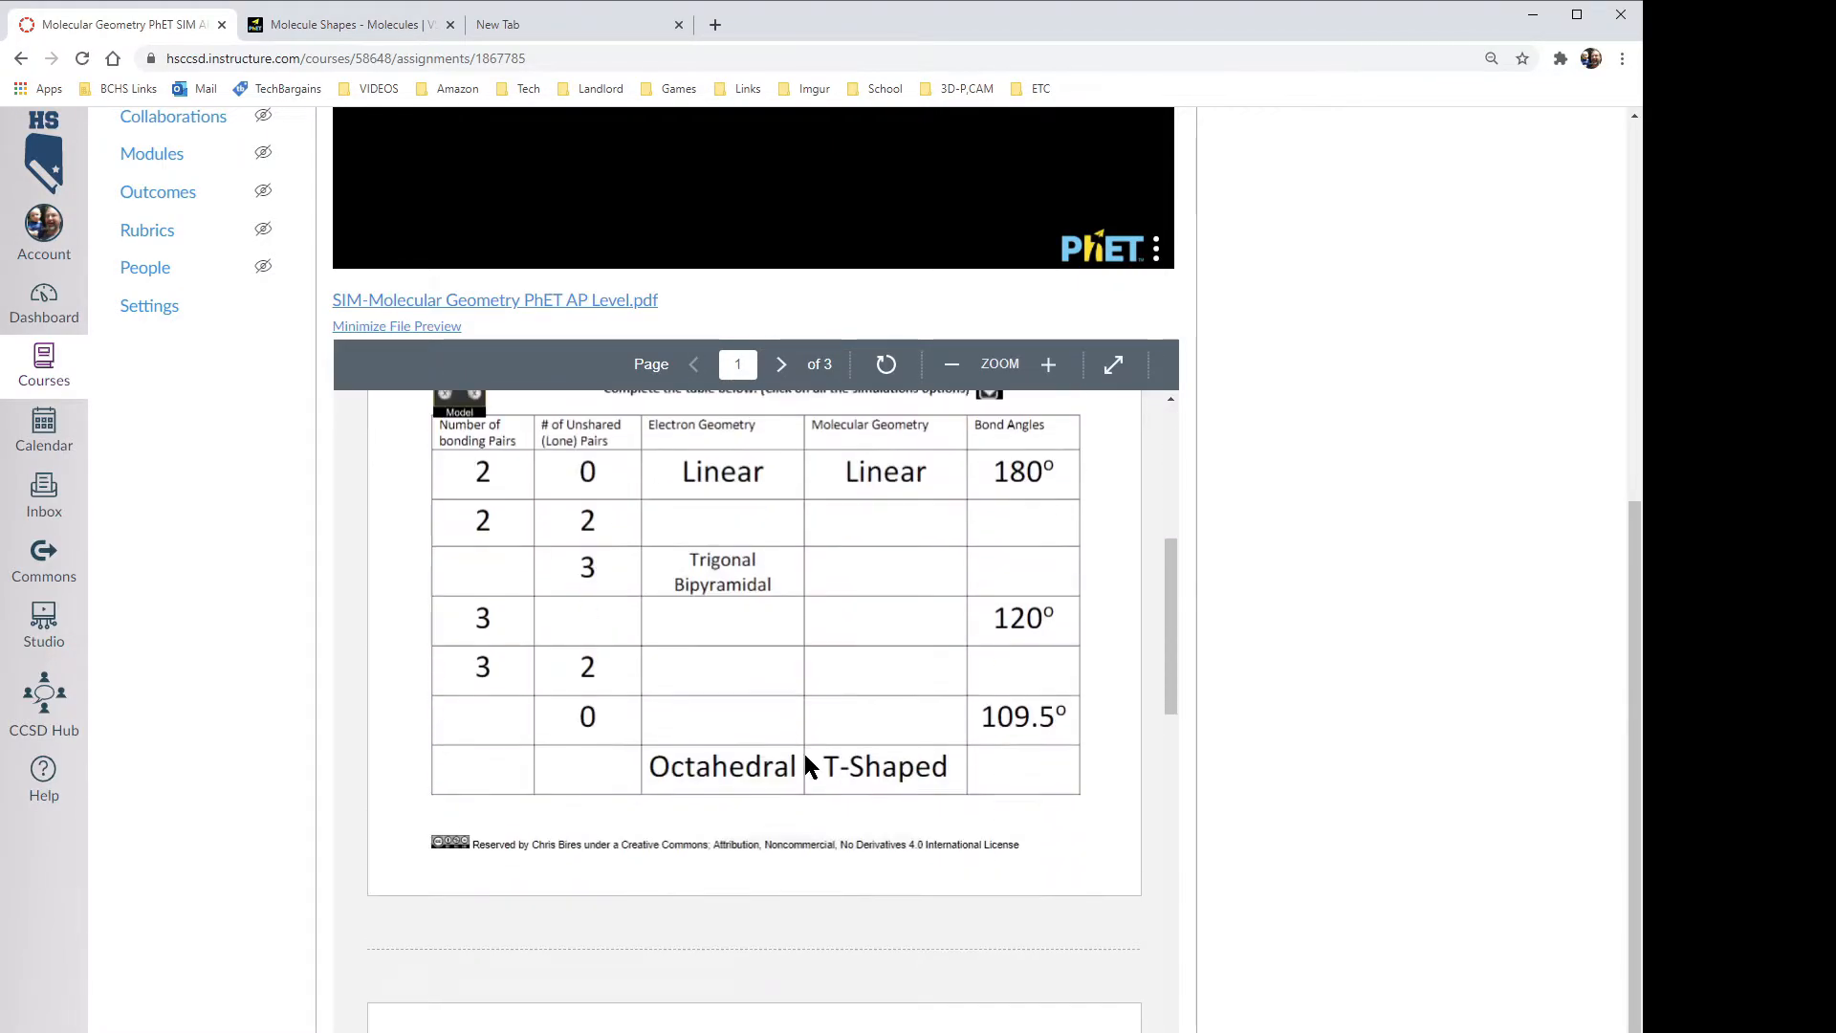
scroll(813, 765, down, 3)
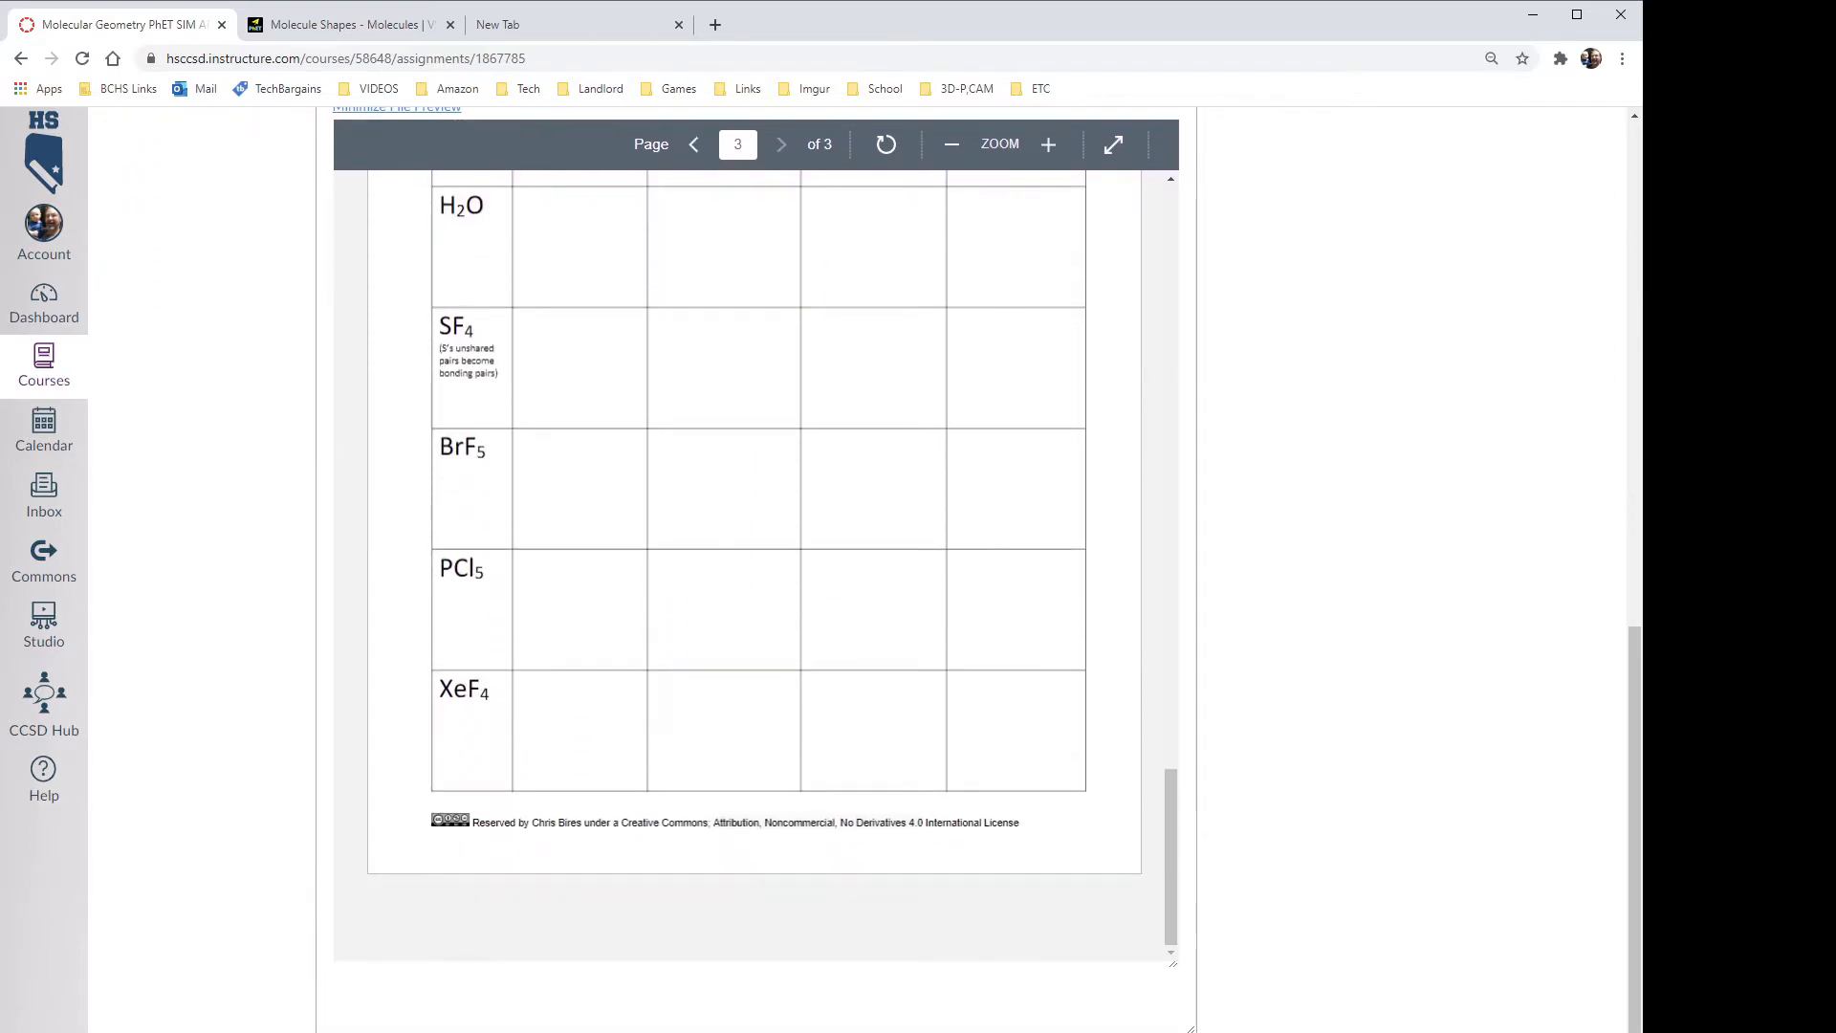
scroll(972, 952, up, 12)
scroll(799, 946, up, 15)
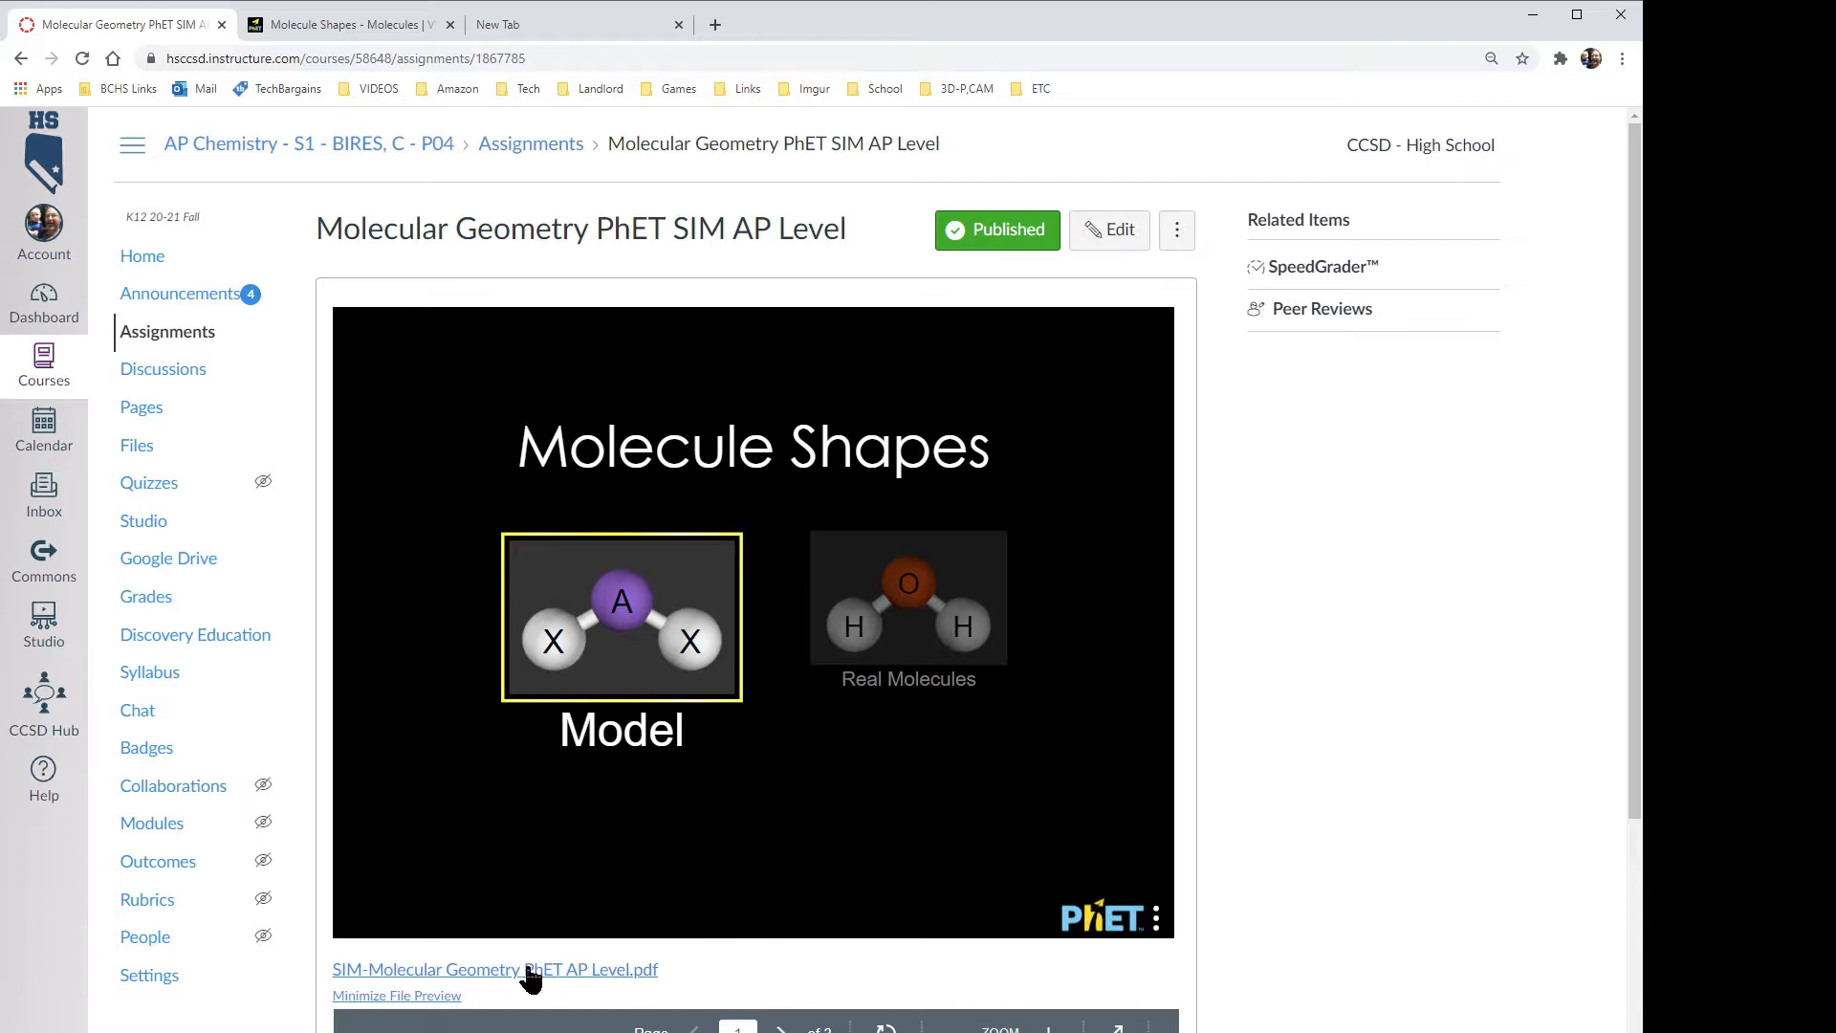
- Open the assignment's SIM-Molecular Geometry PhET AP Level.pdf link, and search Google for "pdf escape" in the empty browser tab
click(490, 970)
click(533, 25)
click(635, 496)
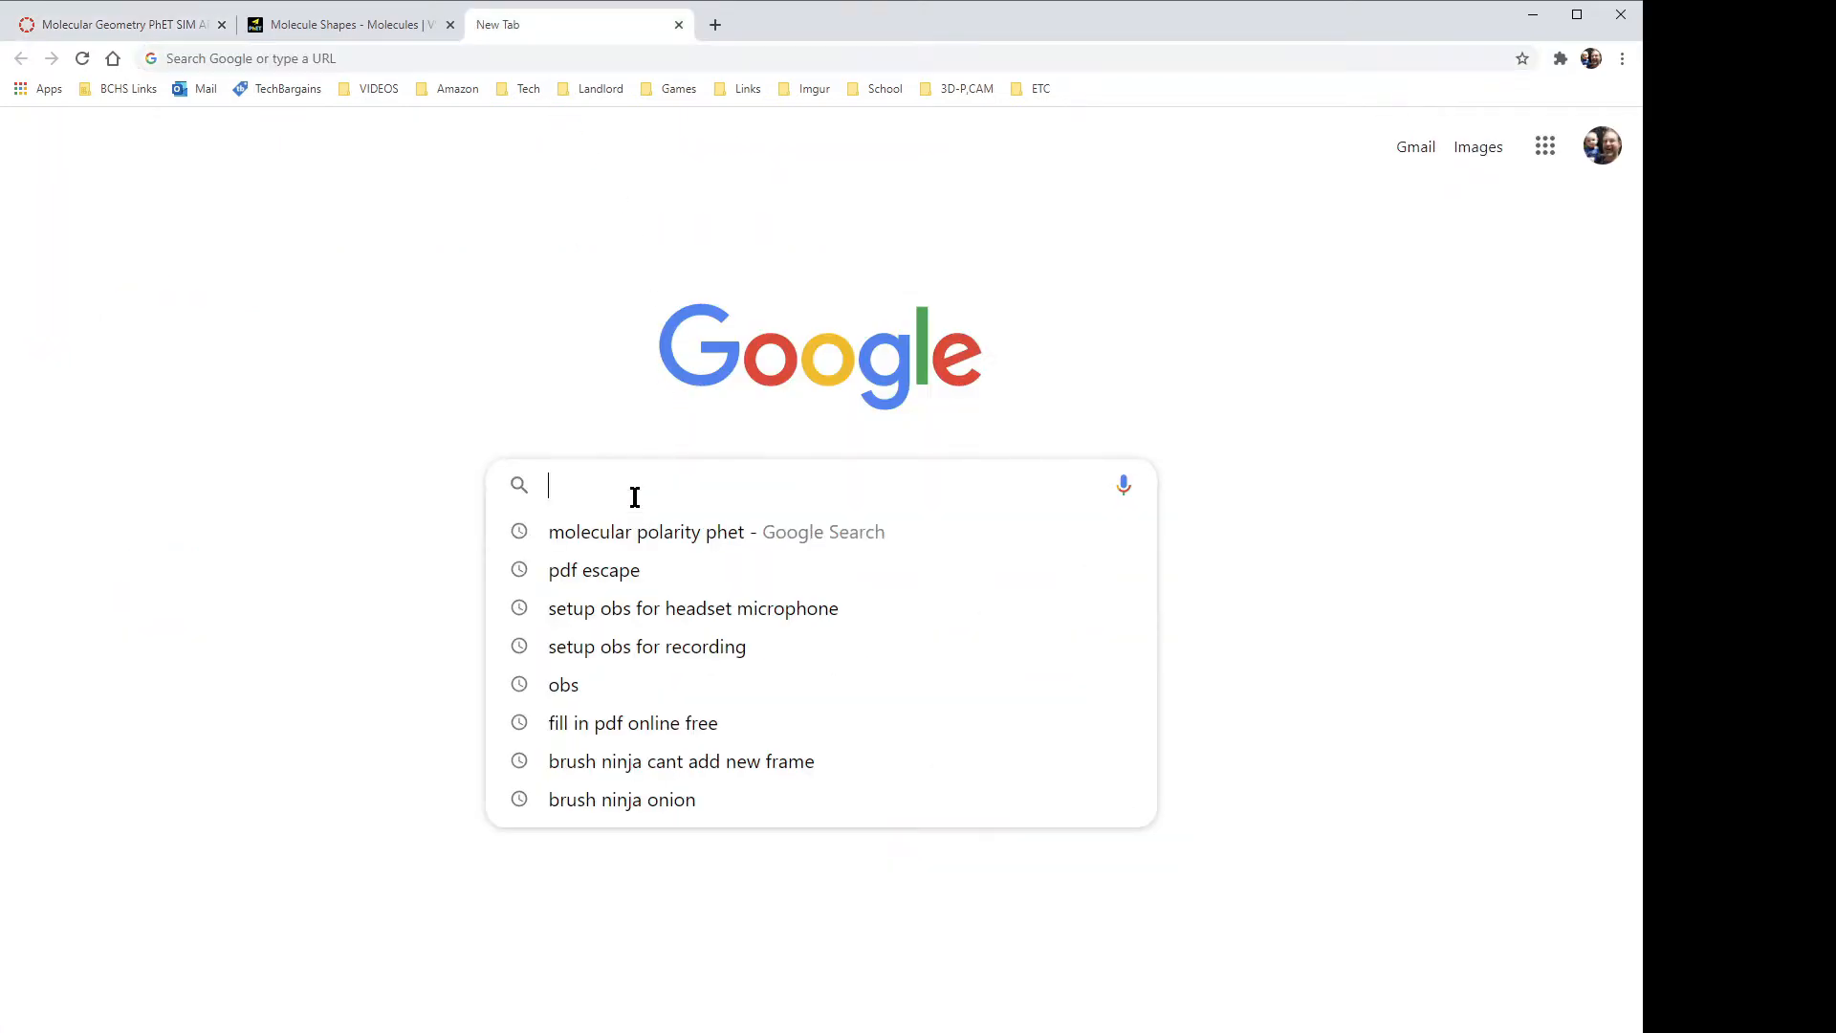
text(pdf)
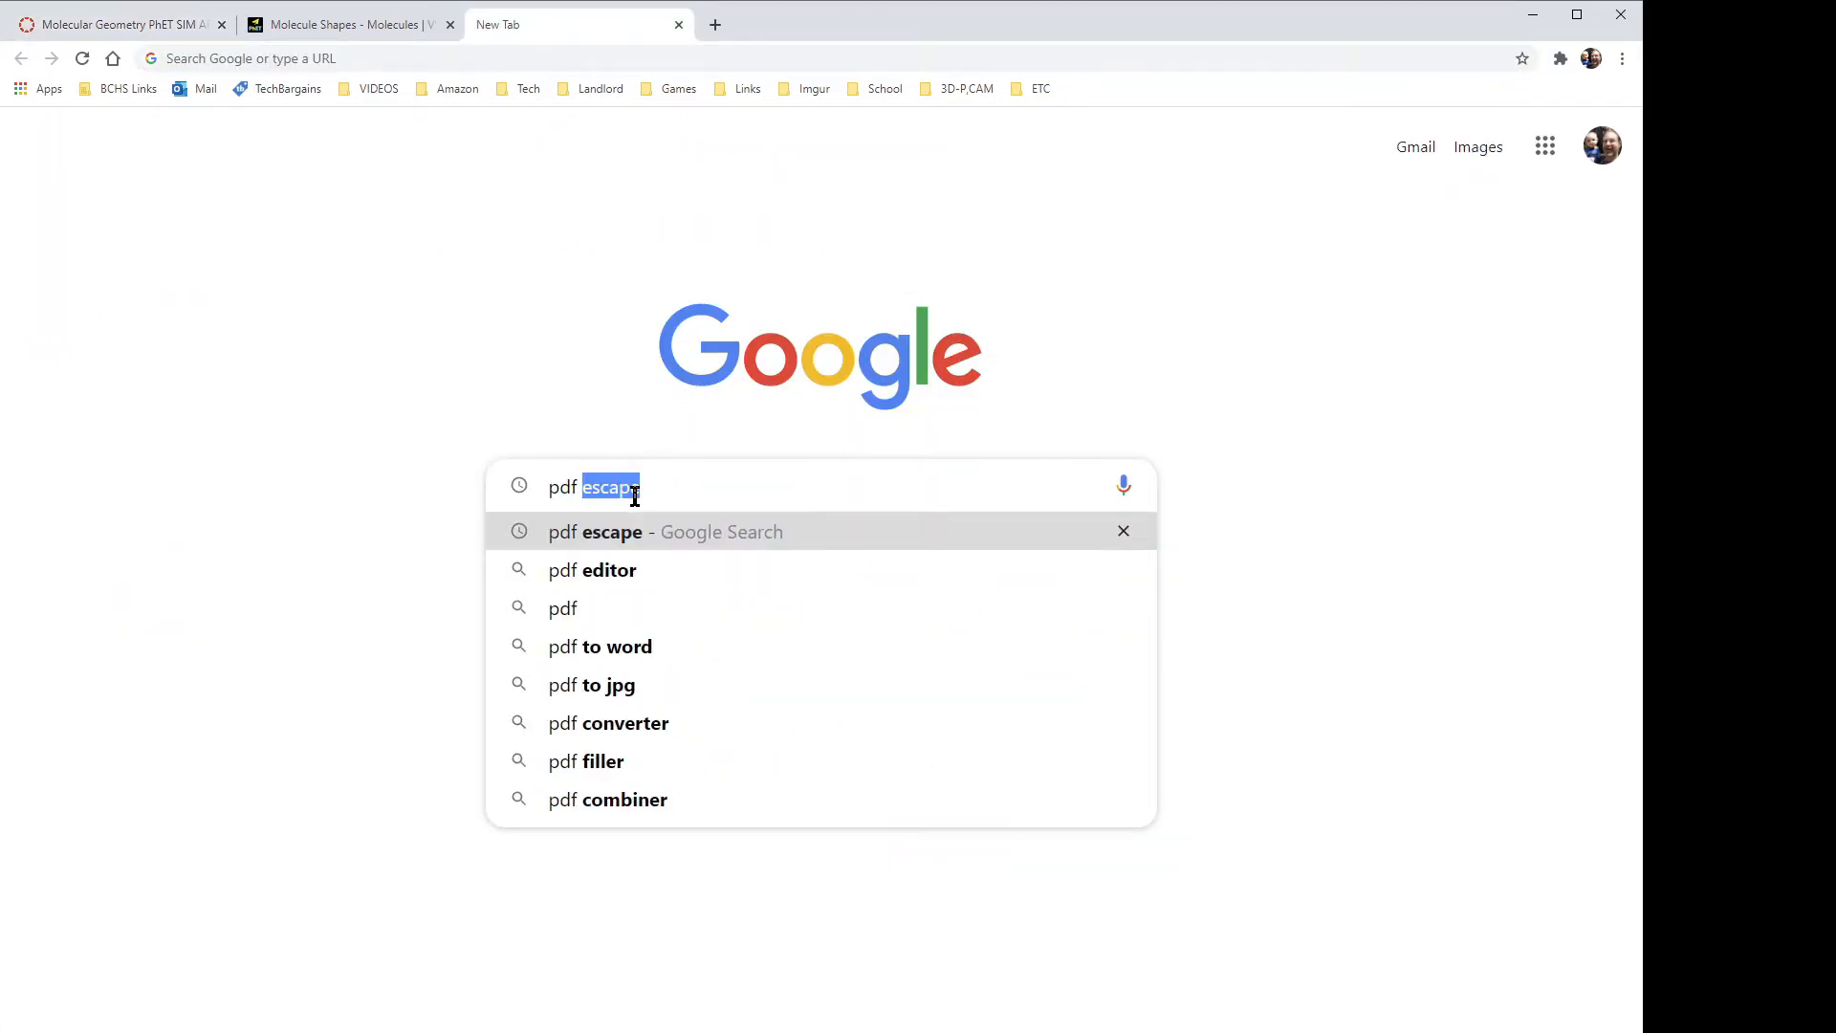
key(Right)
key(Return)
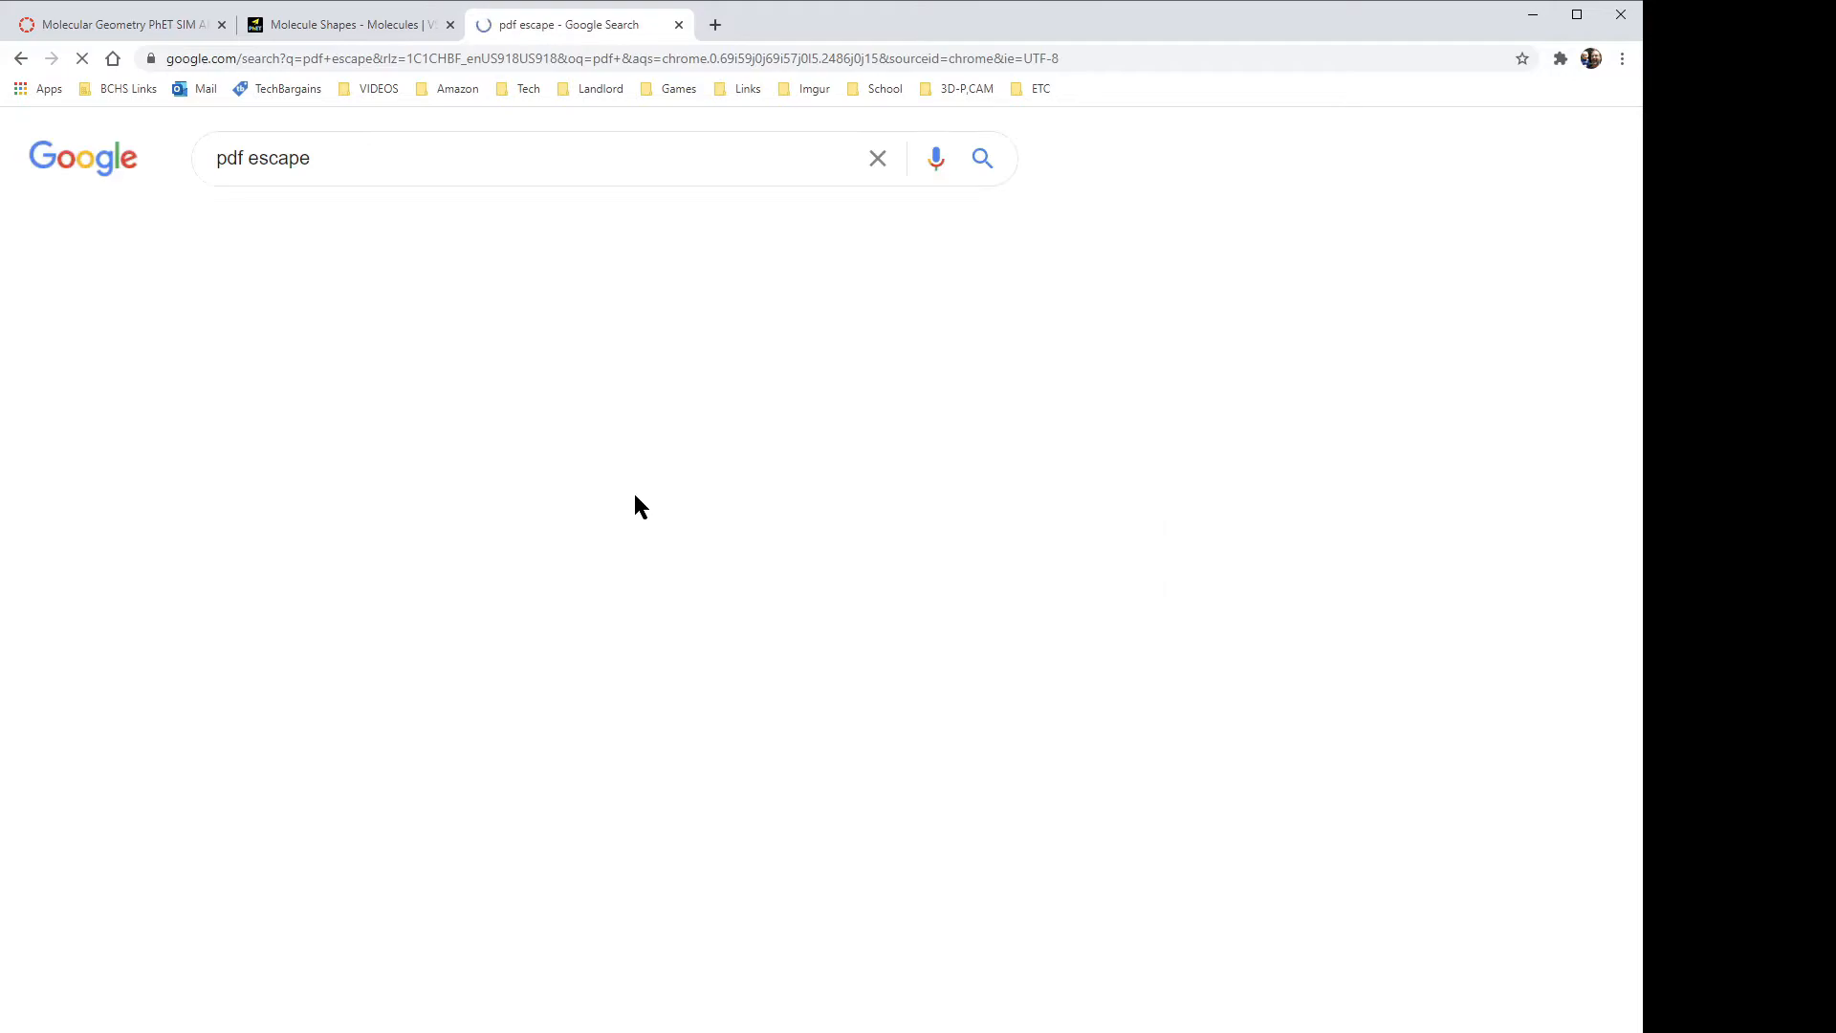
- Open PDFescape's free online PDF editor and upload the Molecular Geometry worksheet PDF to it
click(481, 358)
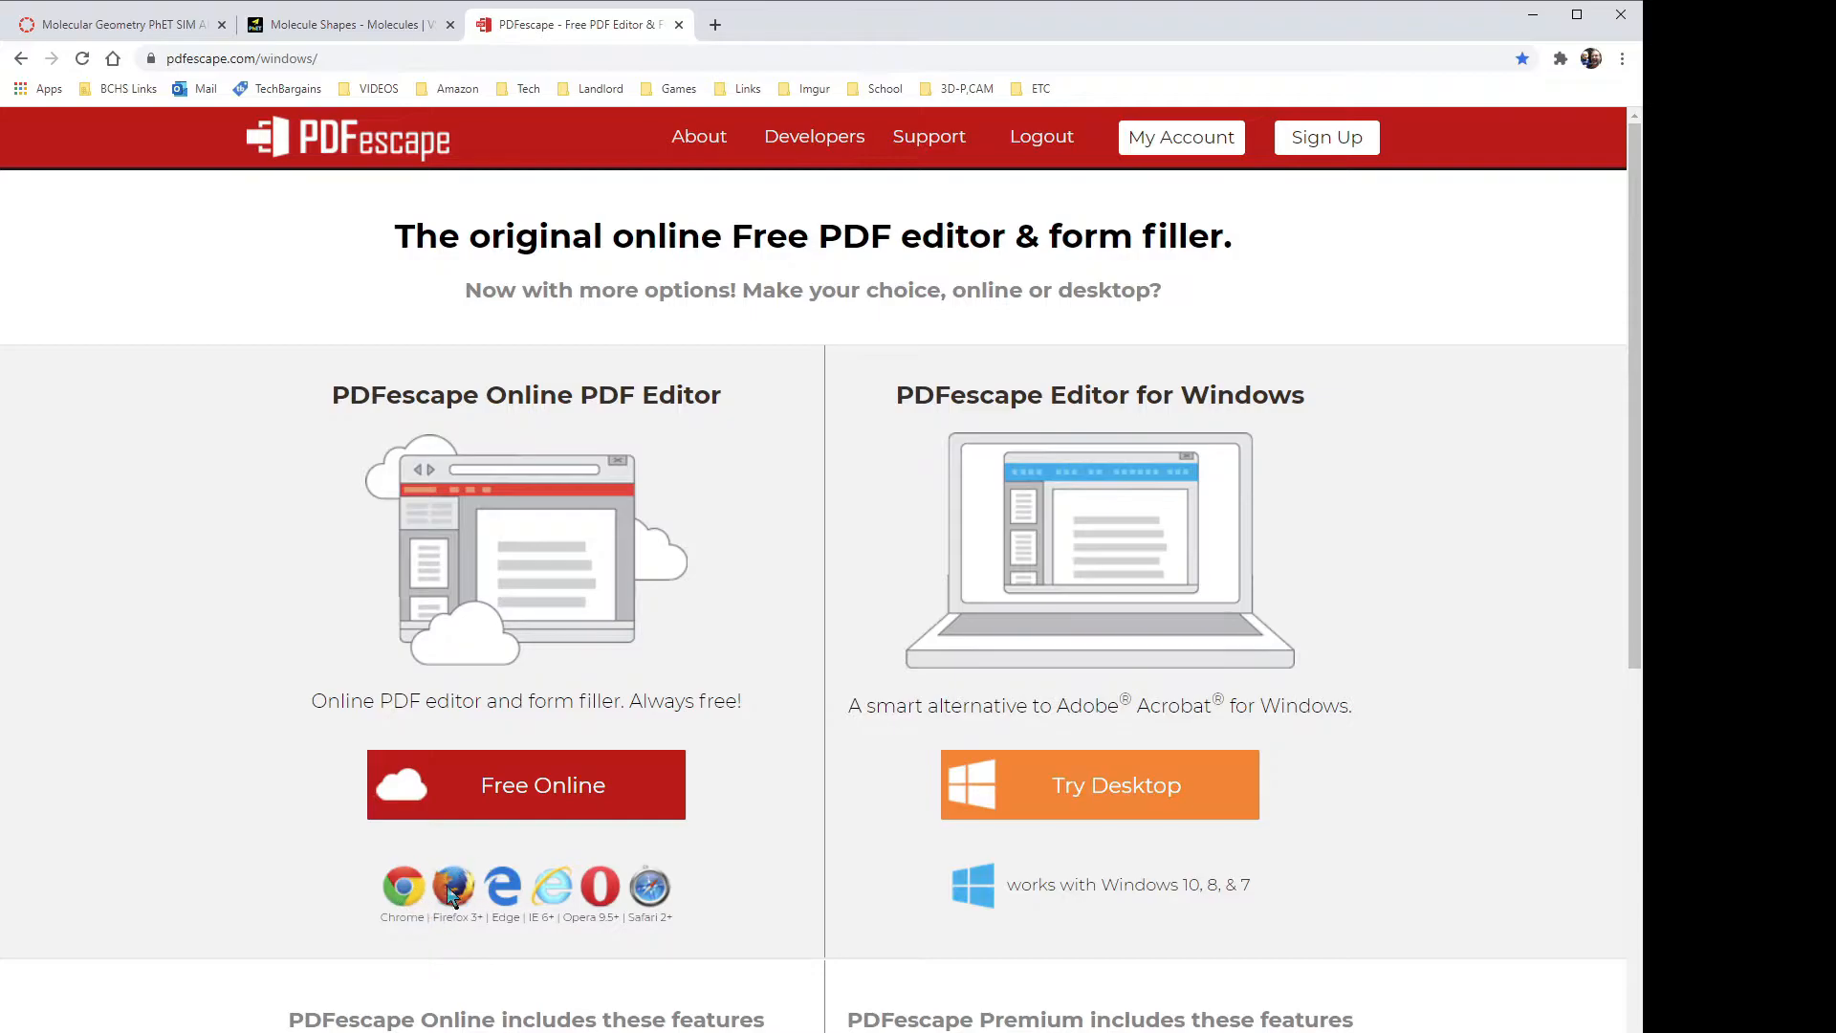
click(497, 796)
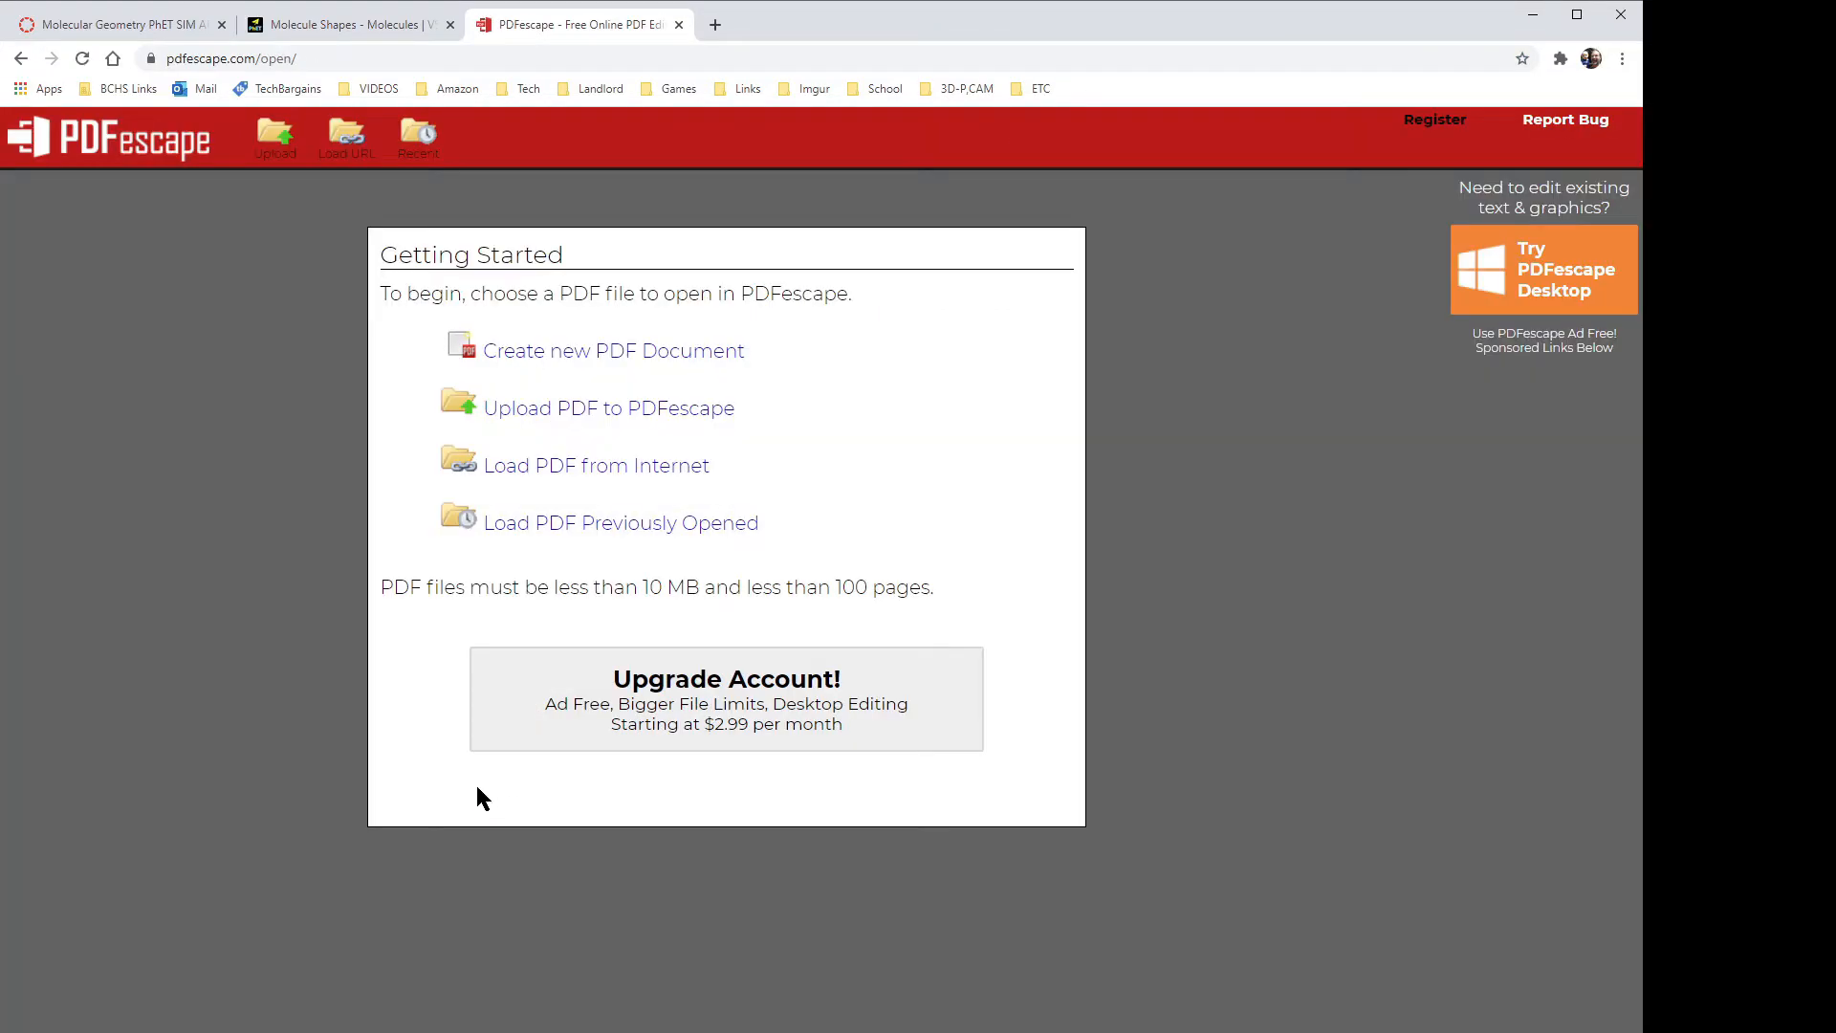
click(579, 419)
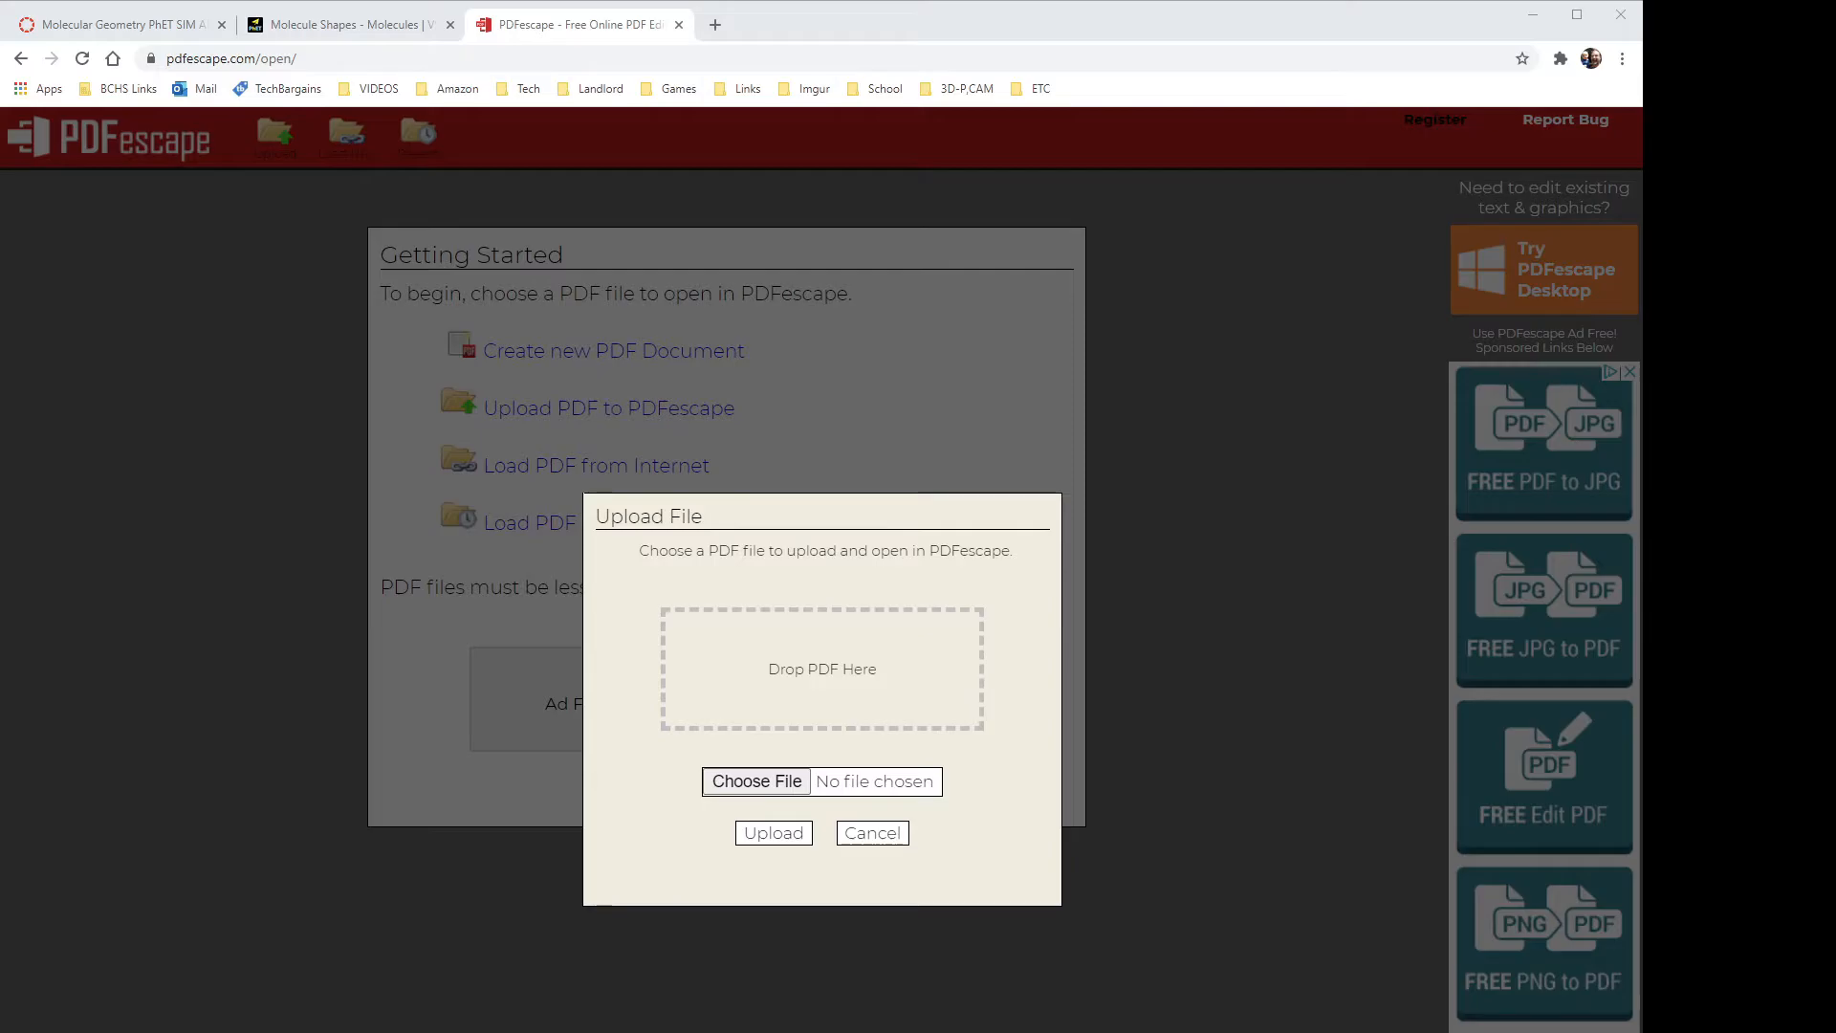
drag(796, 689, 849, 677)
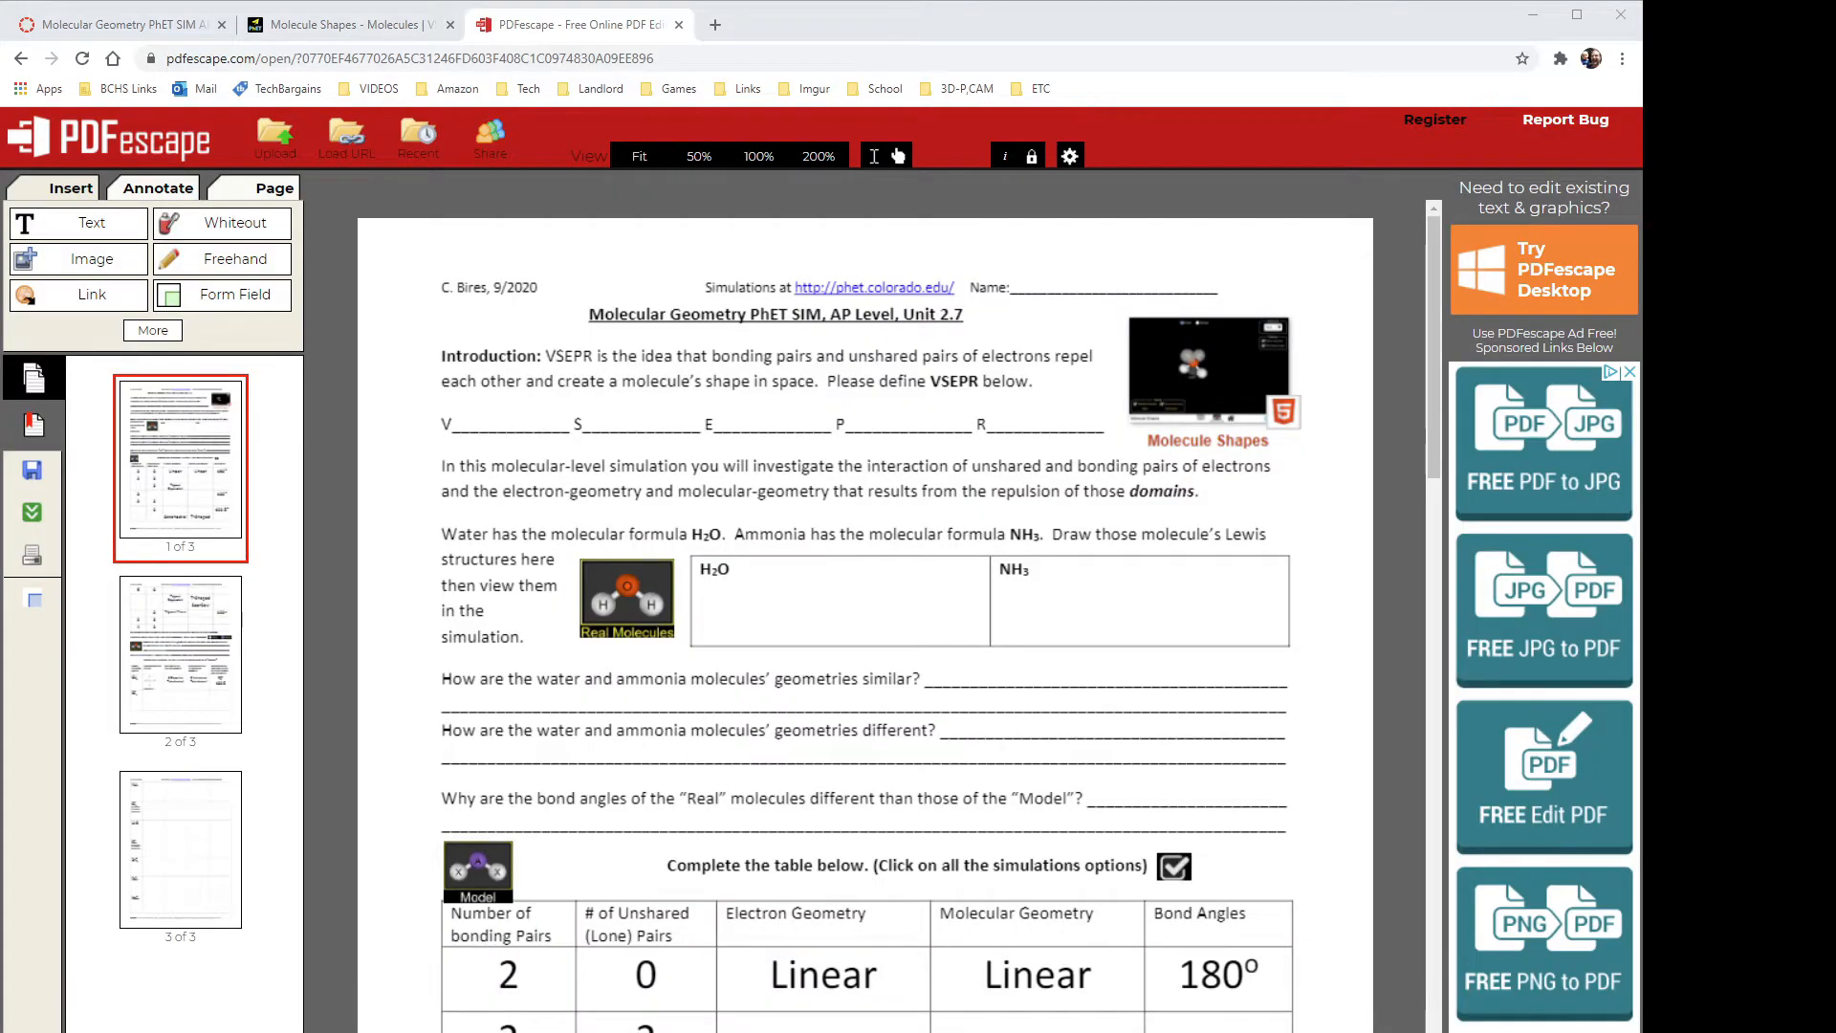
- Look through all pages of the uploaded worksheet, and expand the set of insert tools
scroll(828, 516, down, 11)
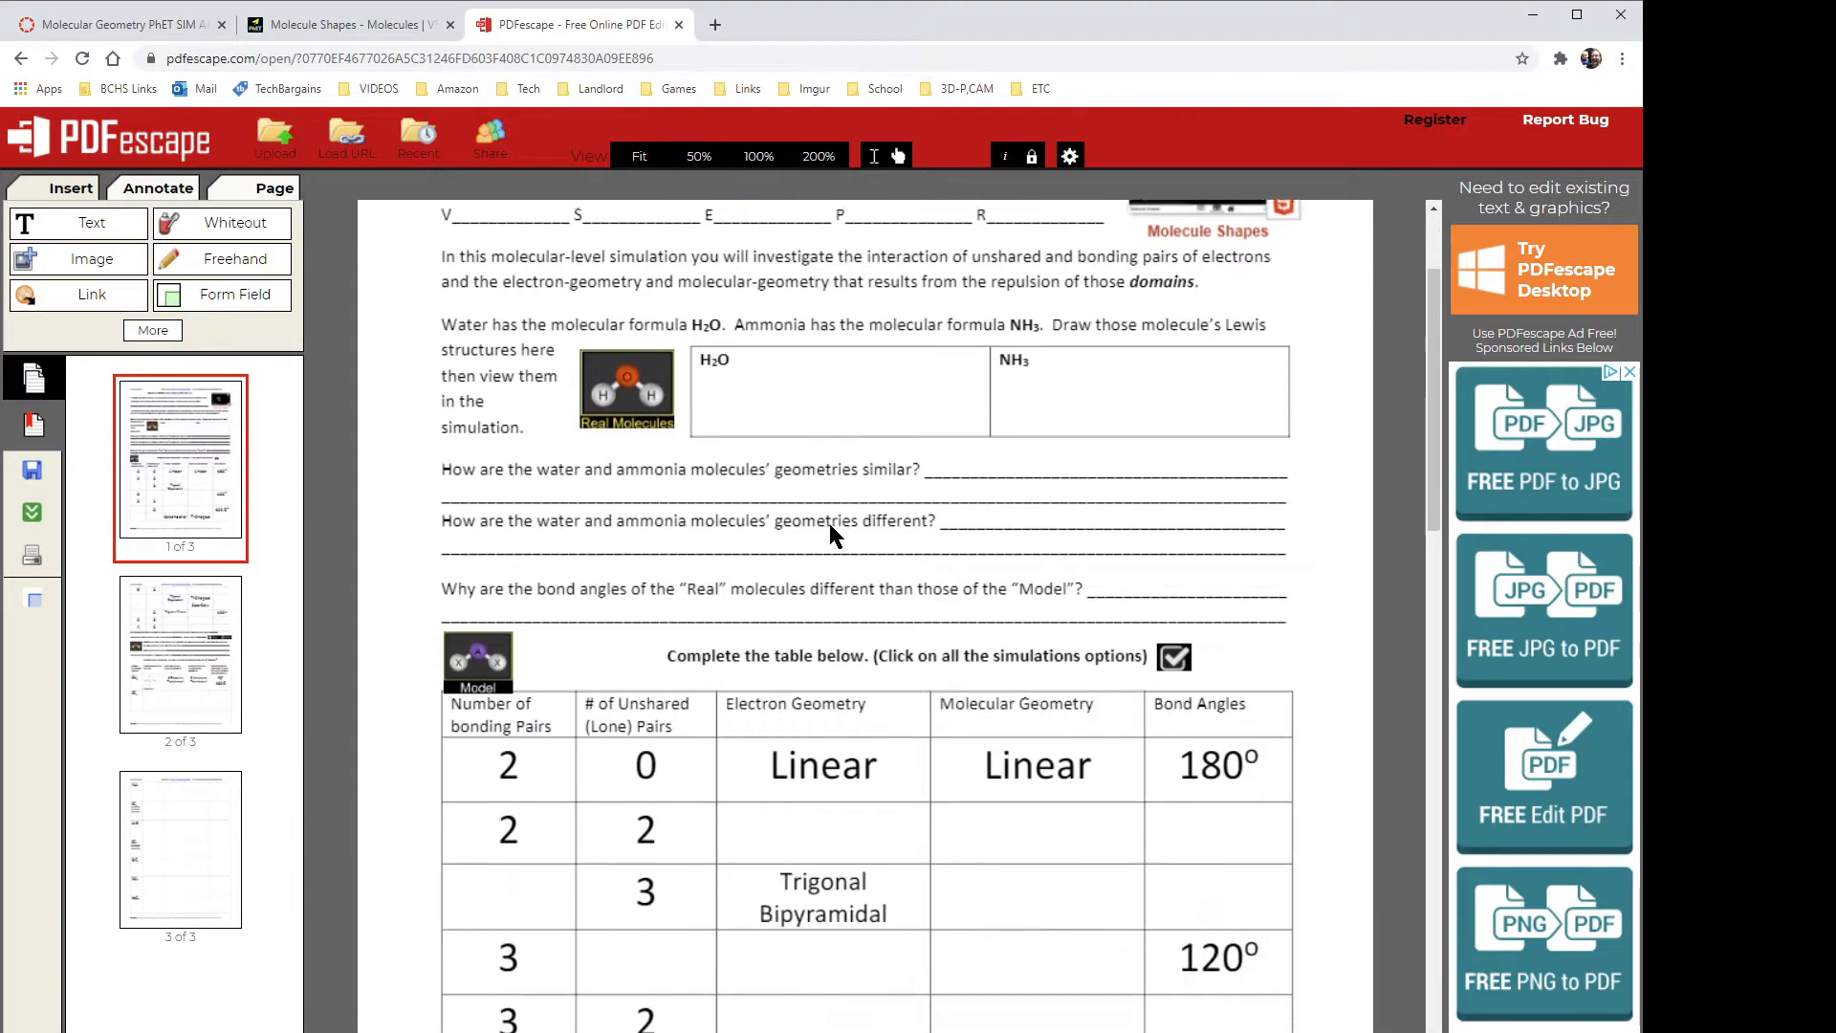
scroll(828, 541, down, 20)
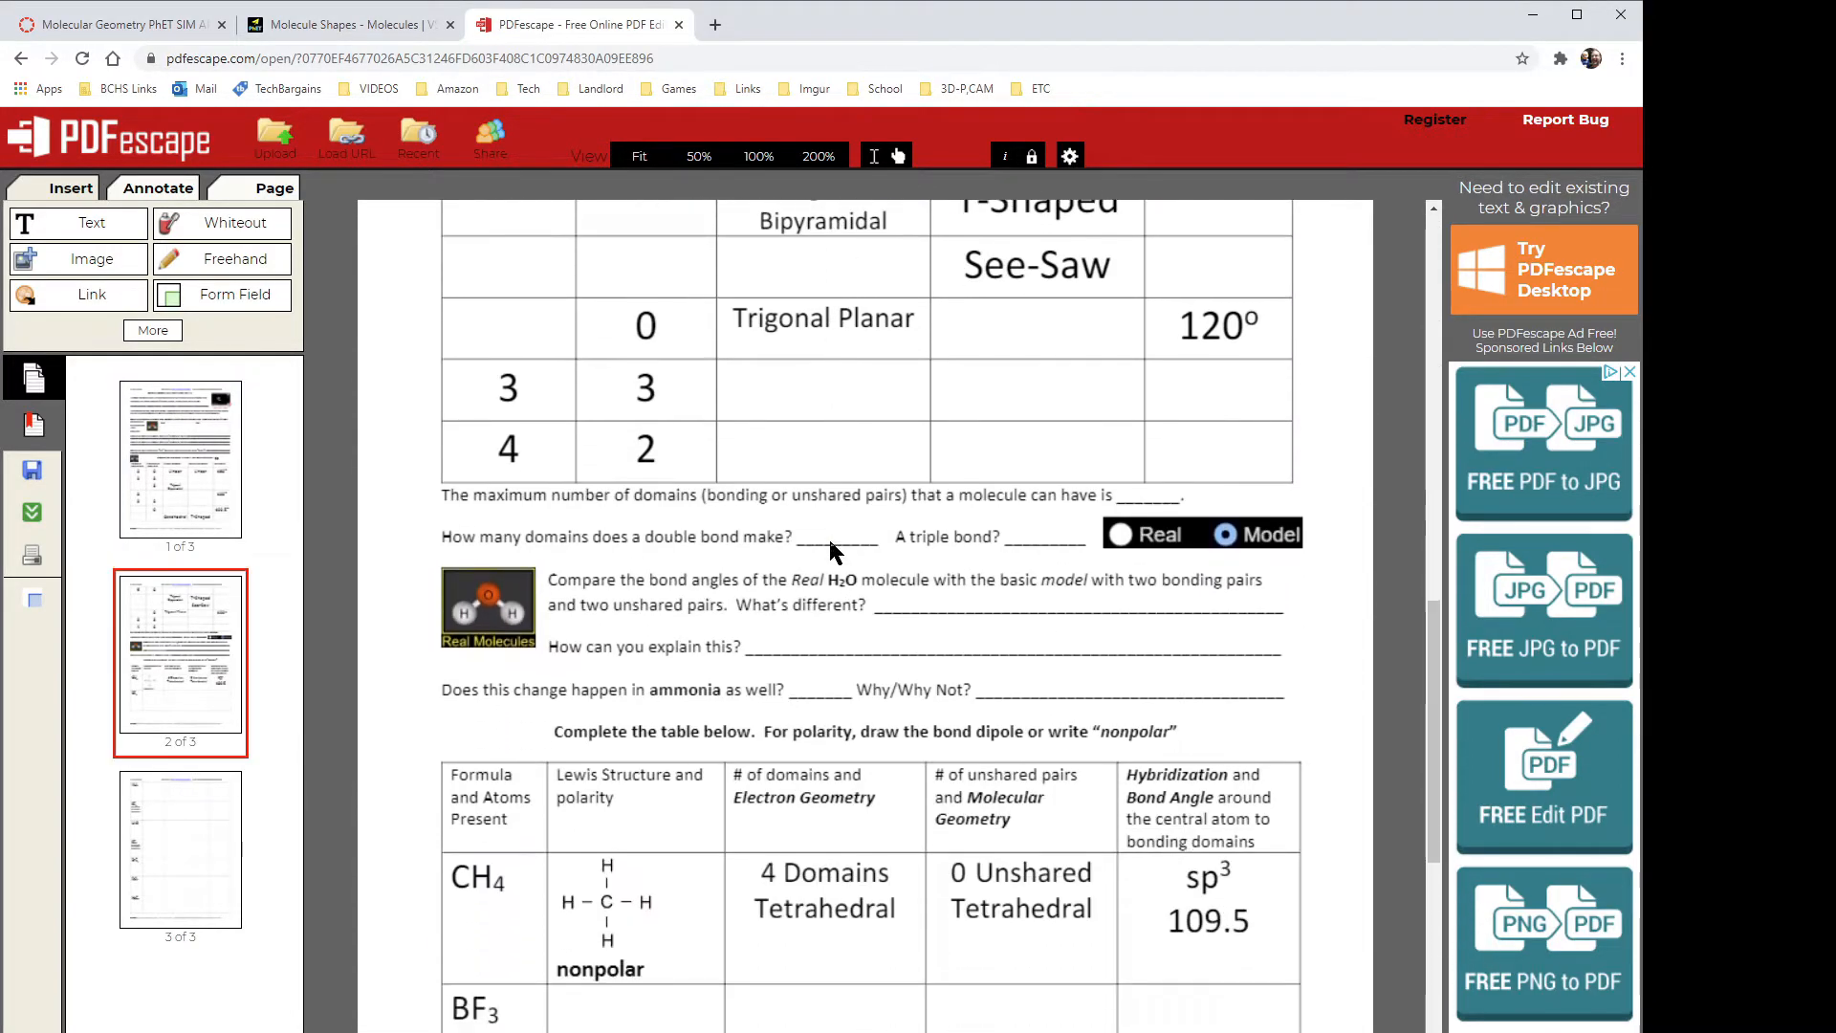
scroll(815, 555, up, 20)
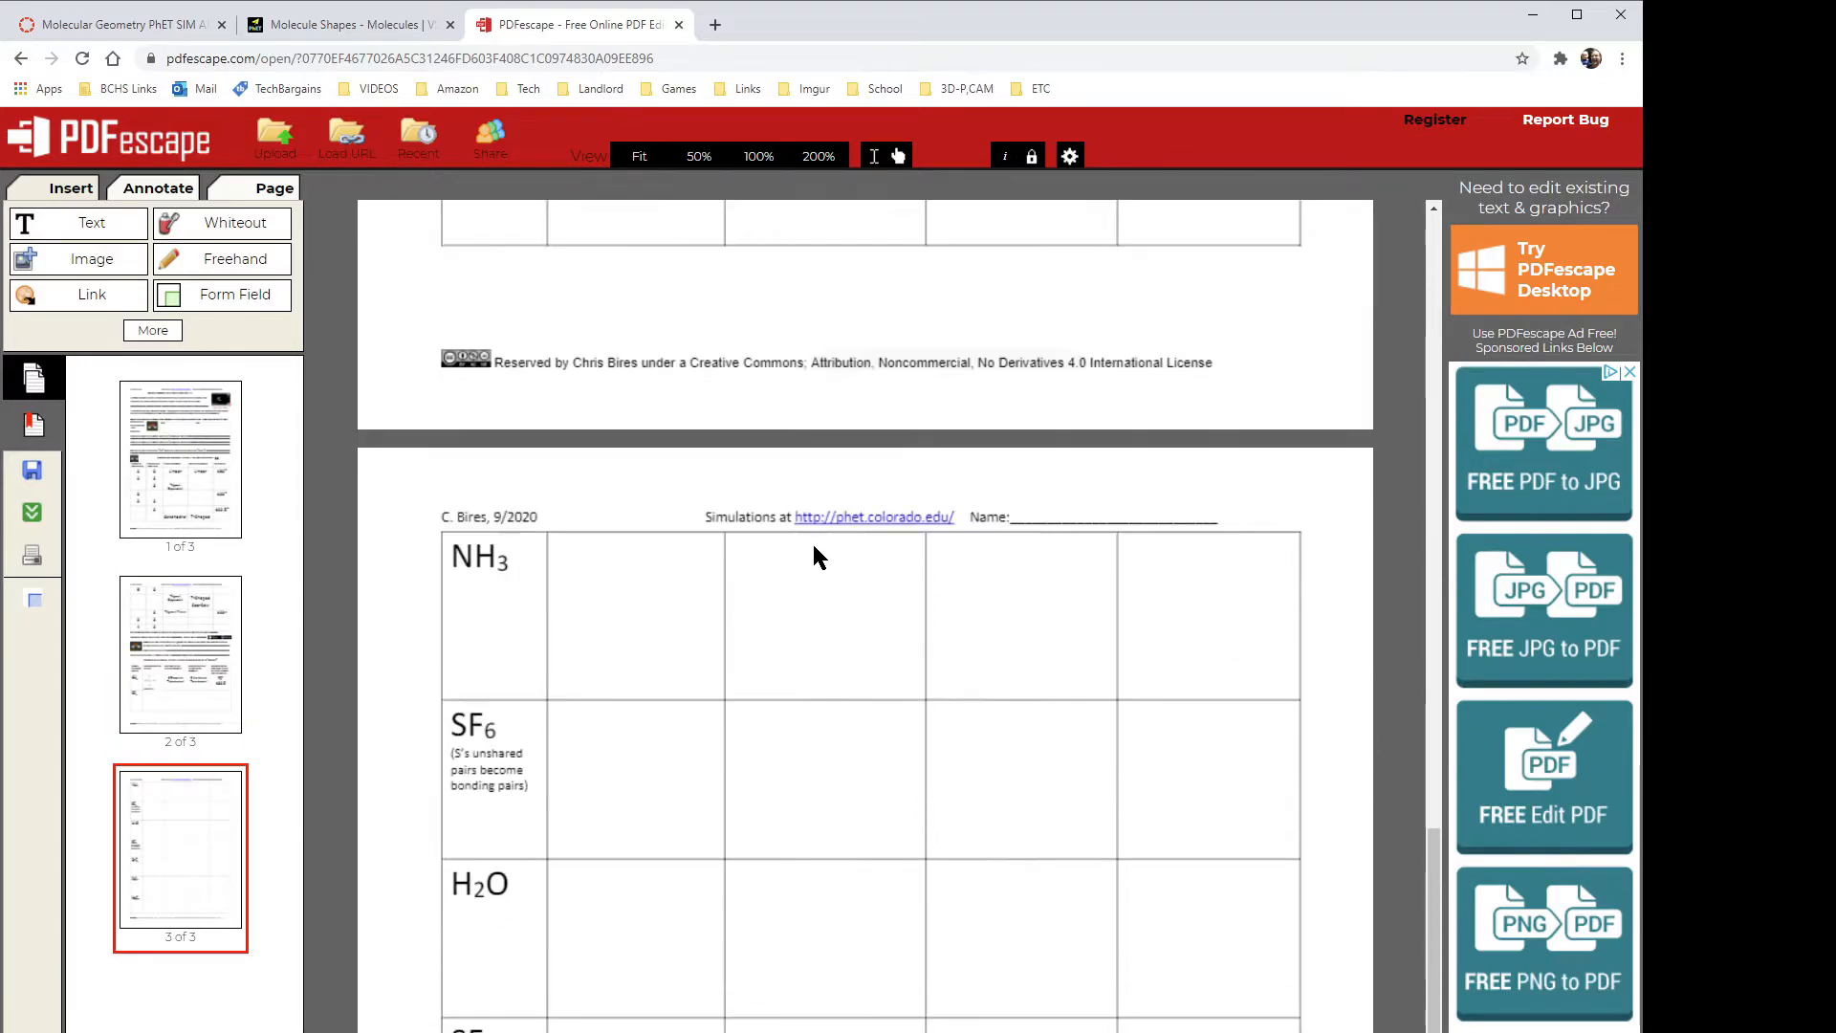
scroll(784, 574, up, 1)
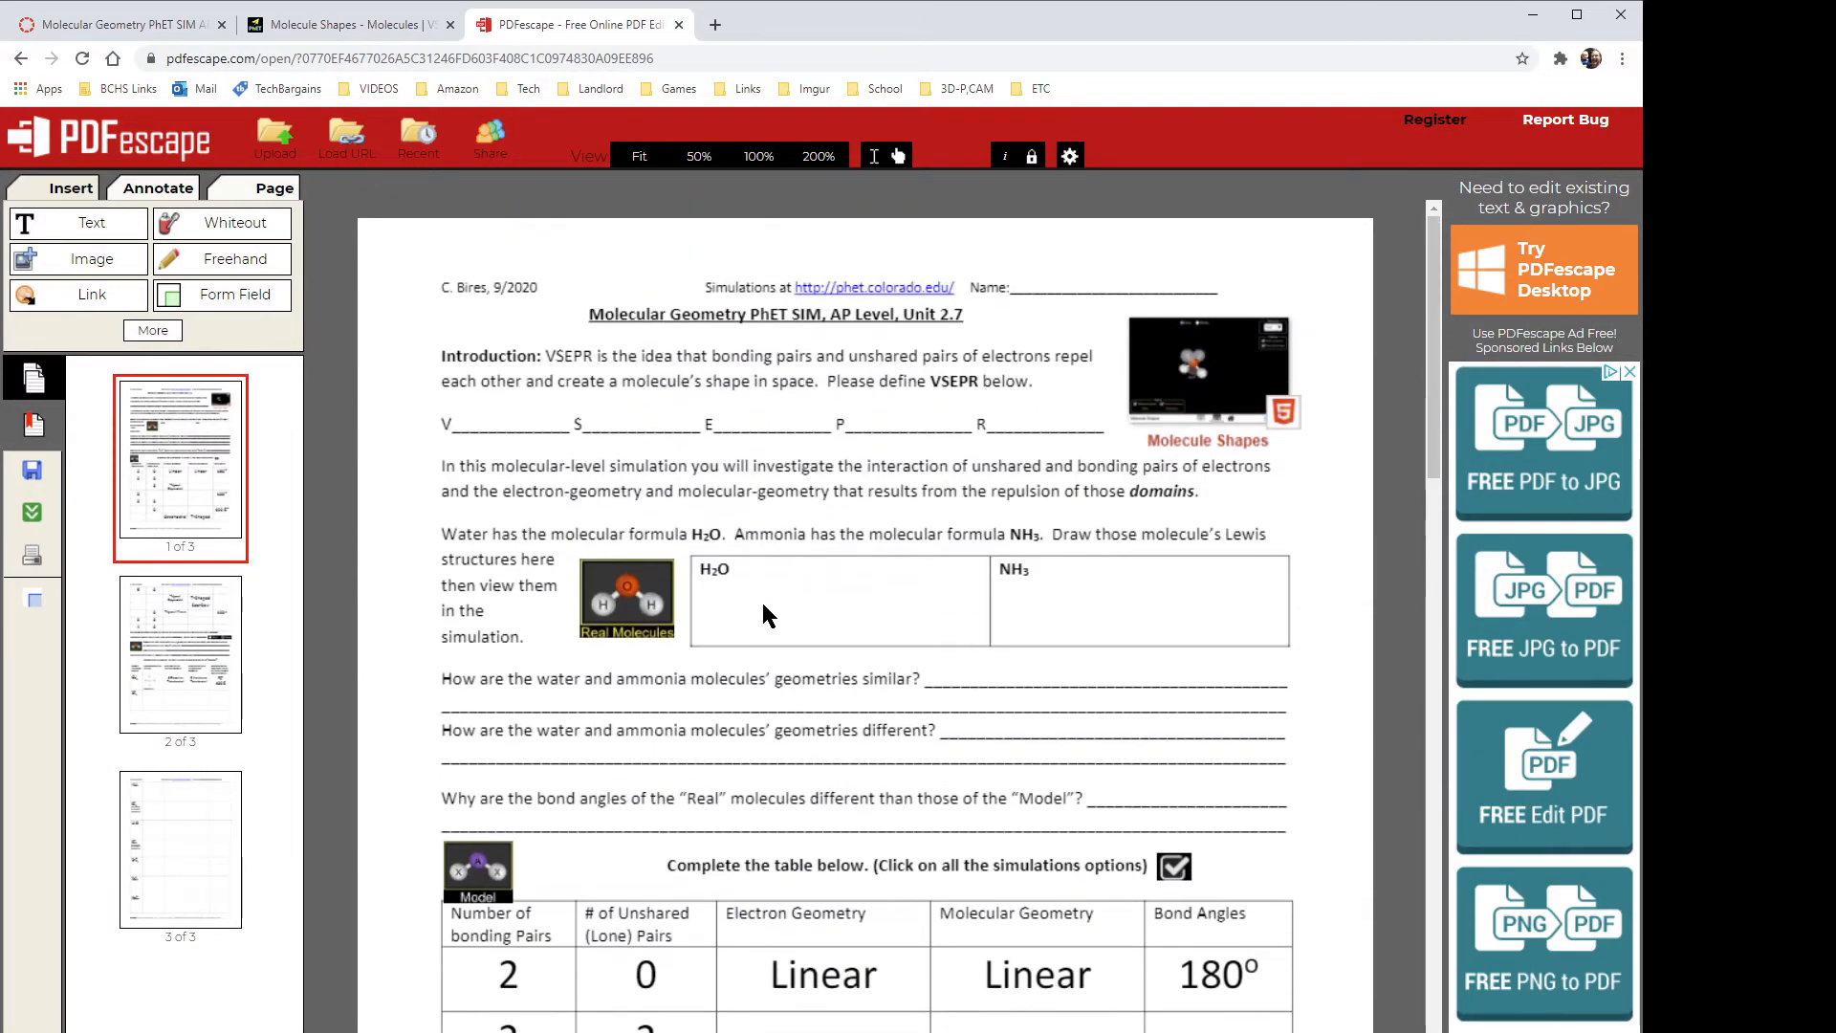
click(168, 332)
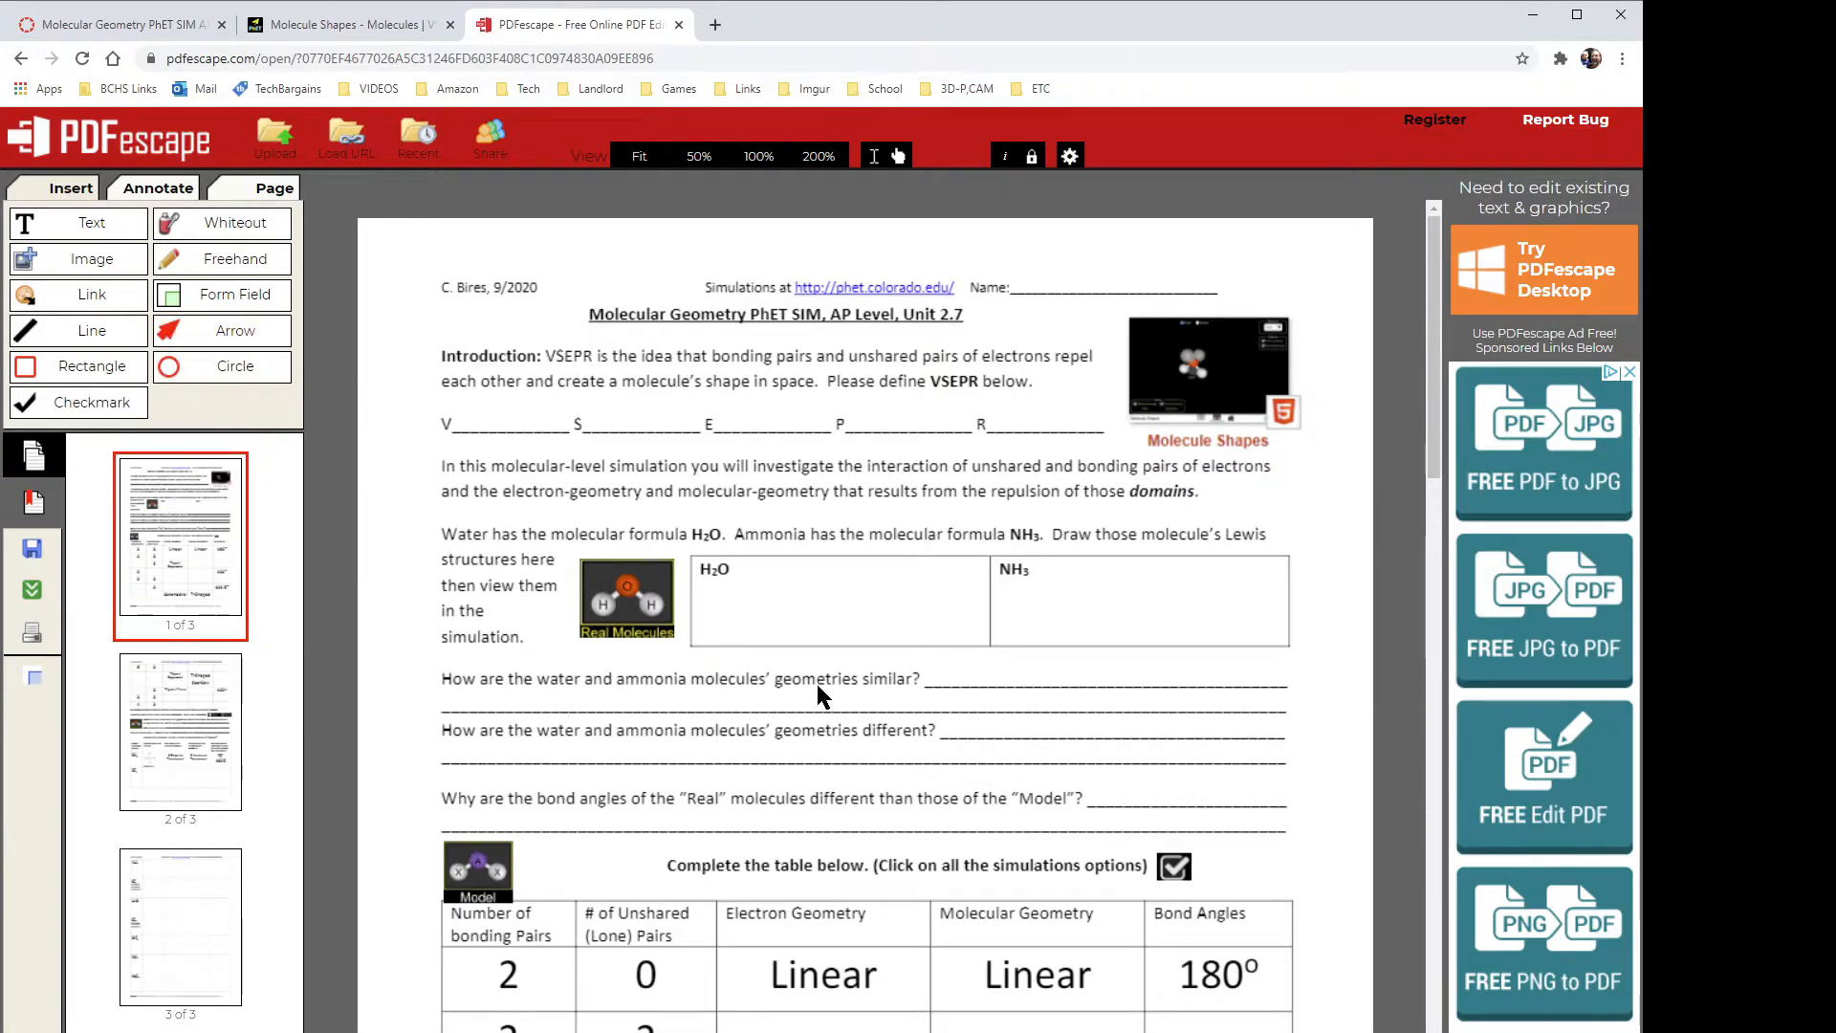
- Add the 18-point text "they both have tetrahedral electronic geometry" on the line asking how the water and ammonia geometries are similar
click(96, 230)
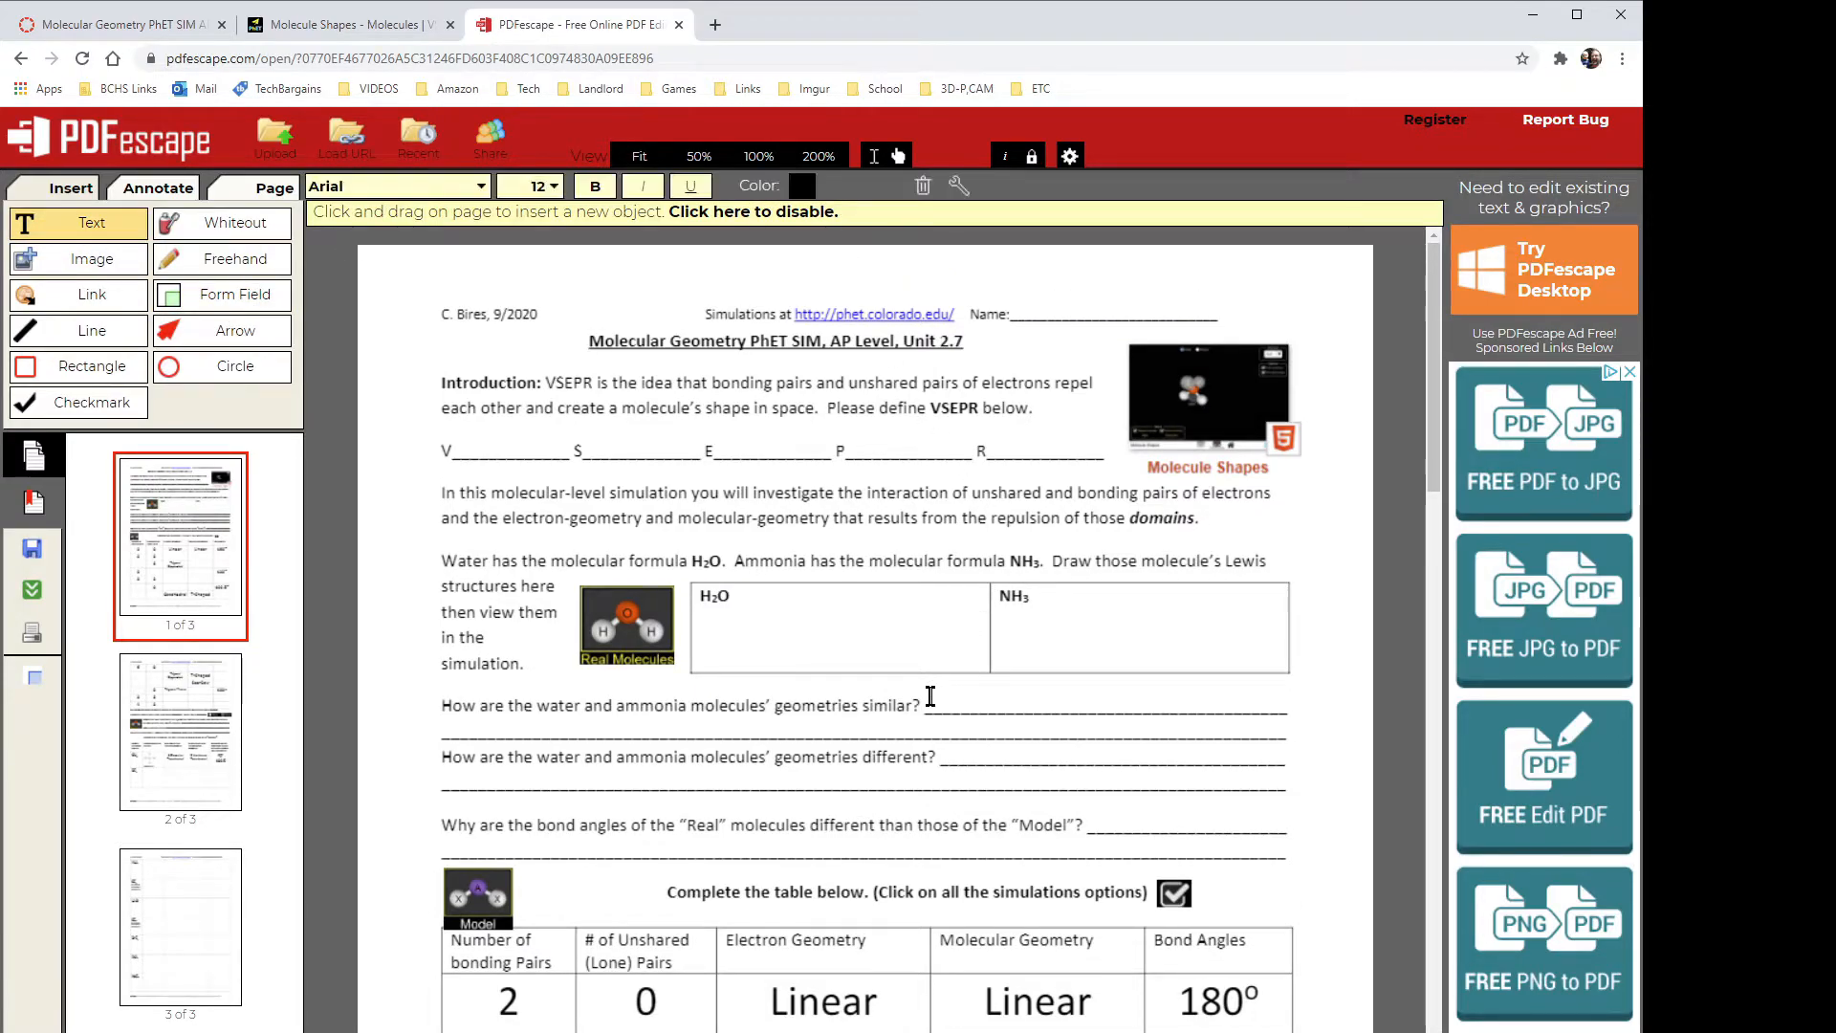
click(542, 185)
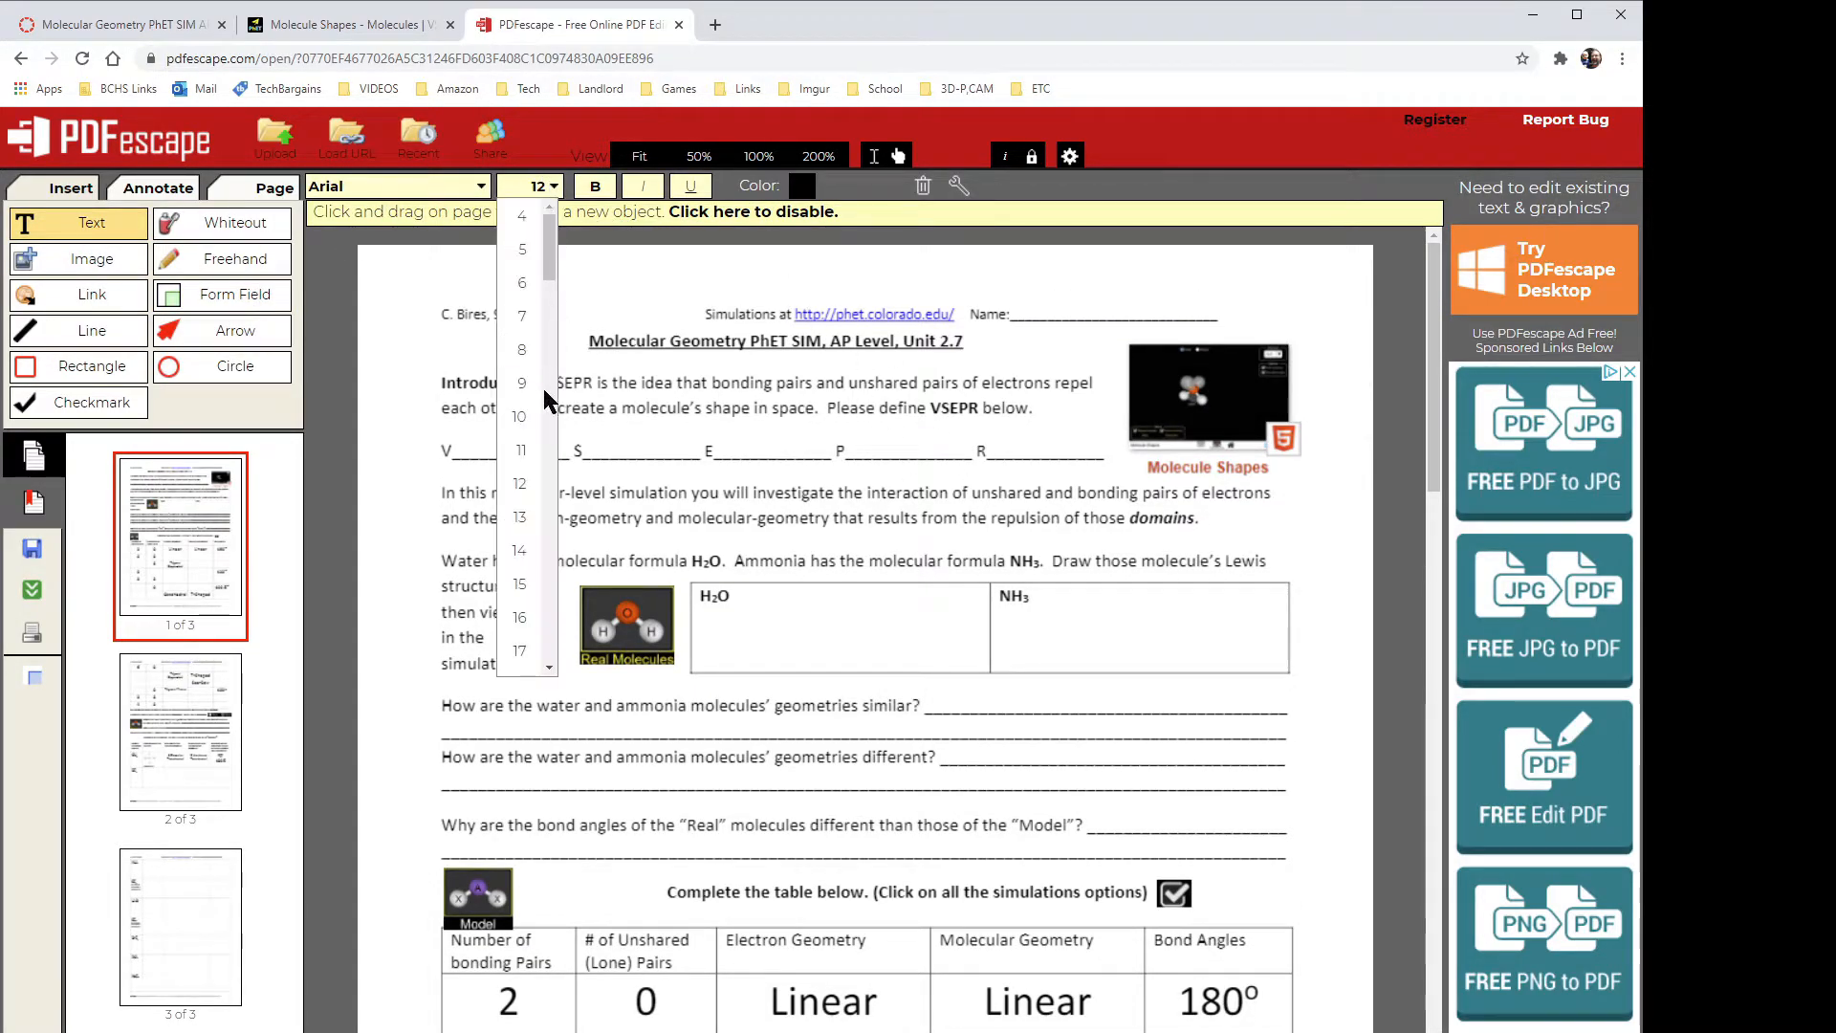
scroll(523, 636, down, 2)
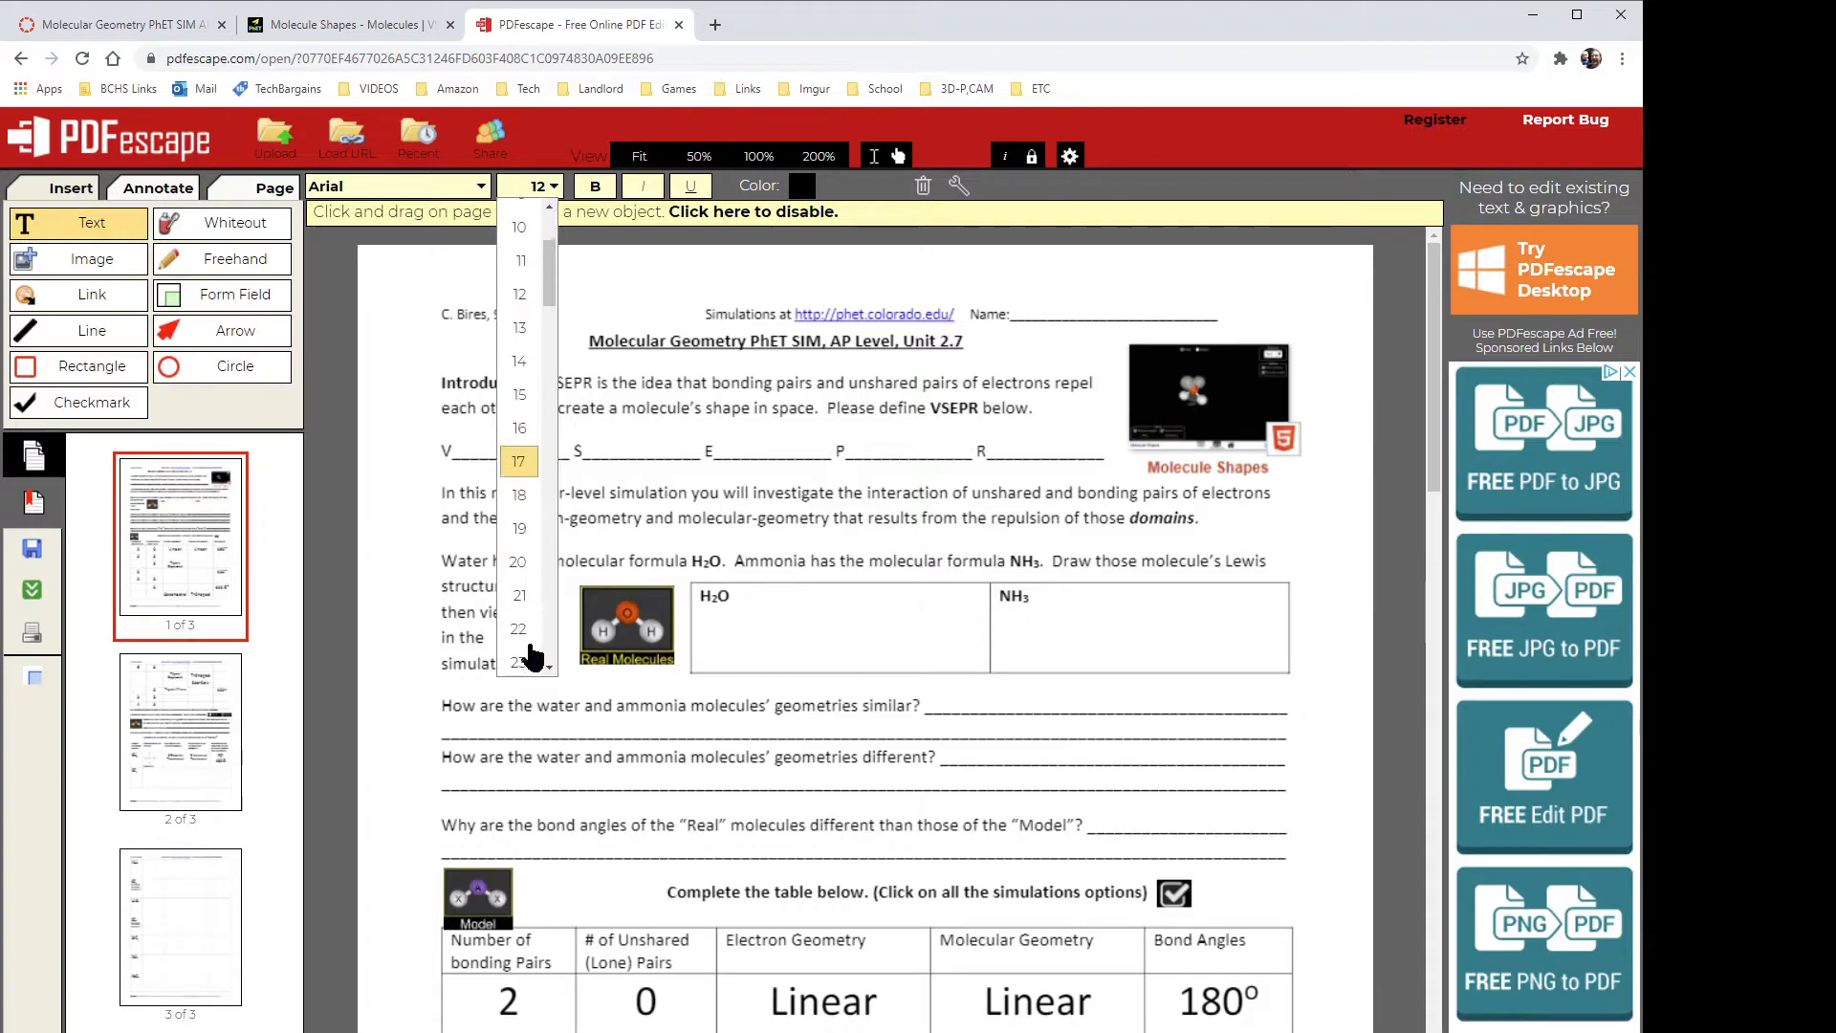
click(519, 504)
text(they both have tetr)
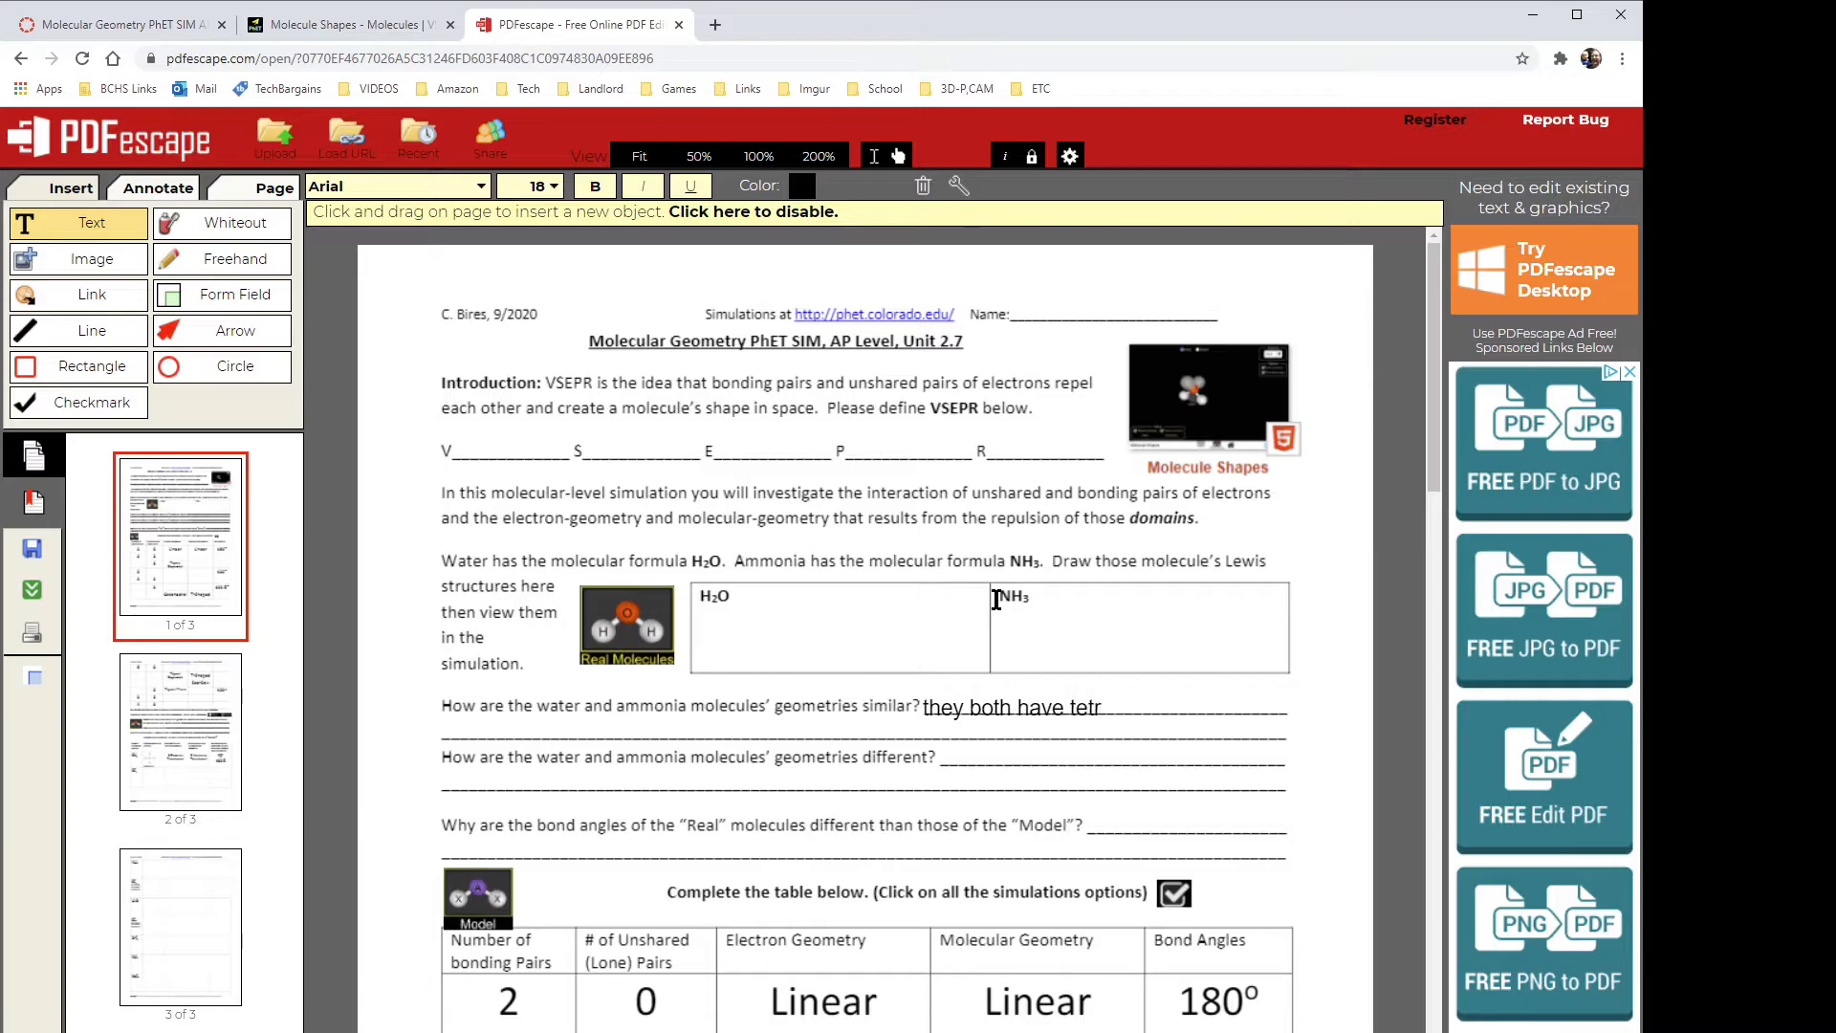
text(ahedral electronic)
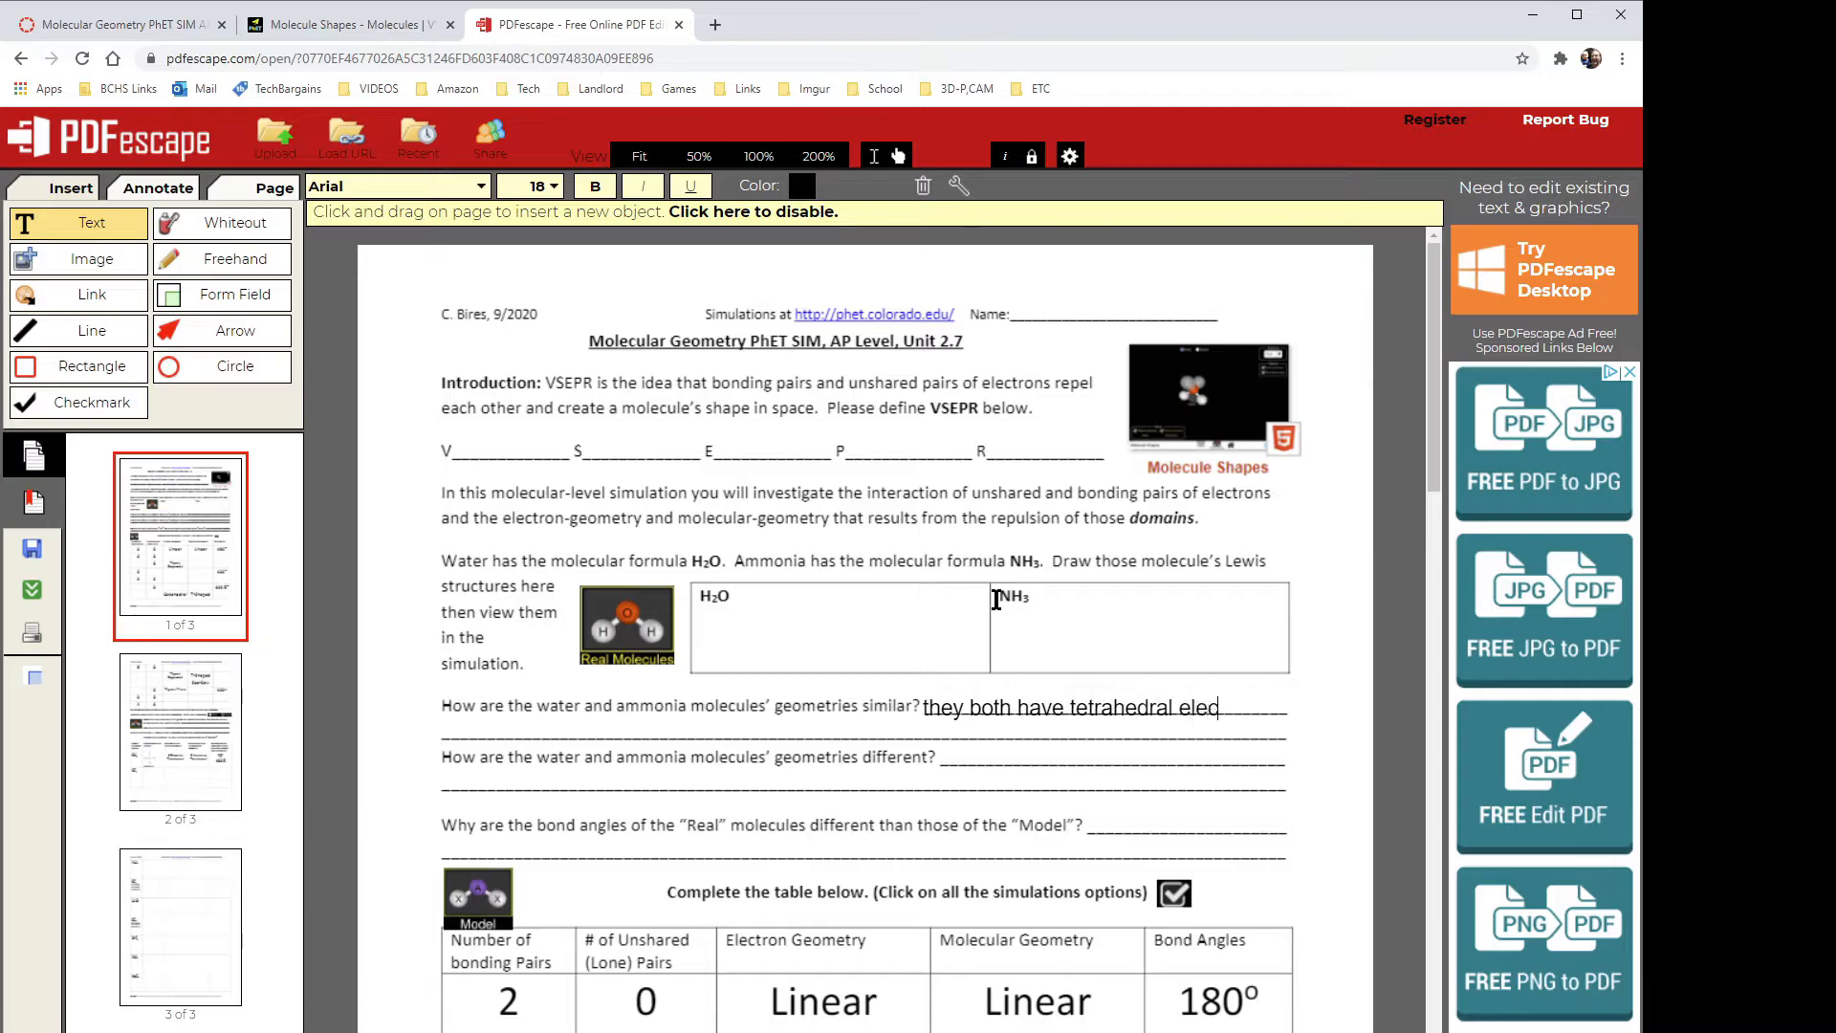
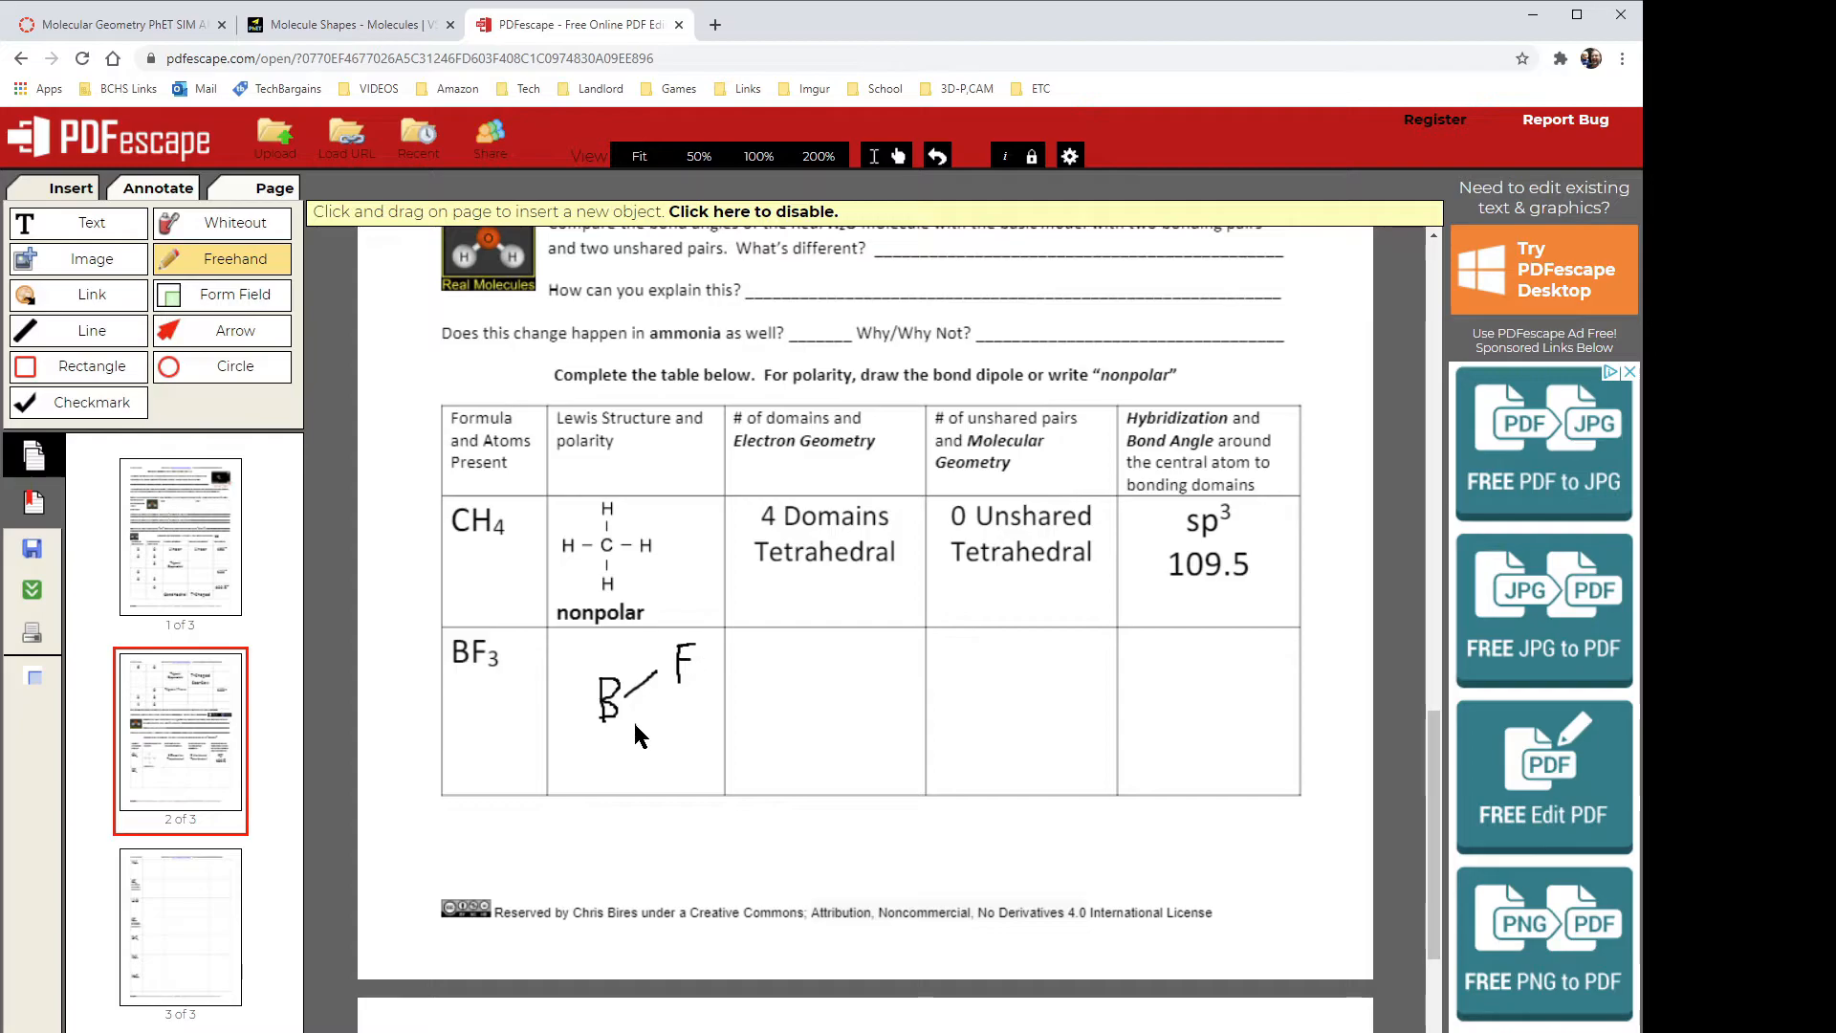
- Complete the freehand BF3 Lewis structure with the two remaining bonded F atoms and lone-pair dots around all three fluorines
mouse_move(684, 747)
mouse_down()
mouse_move(683, 786)
mouse_move(700, 759)
mouse_up()
drag(517, 676, 542, 699)
click(677, 631)
click(688, 631)
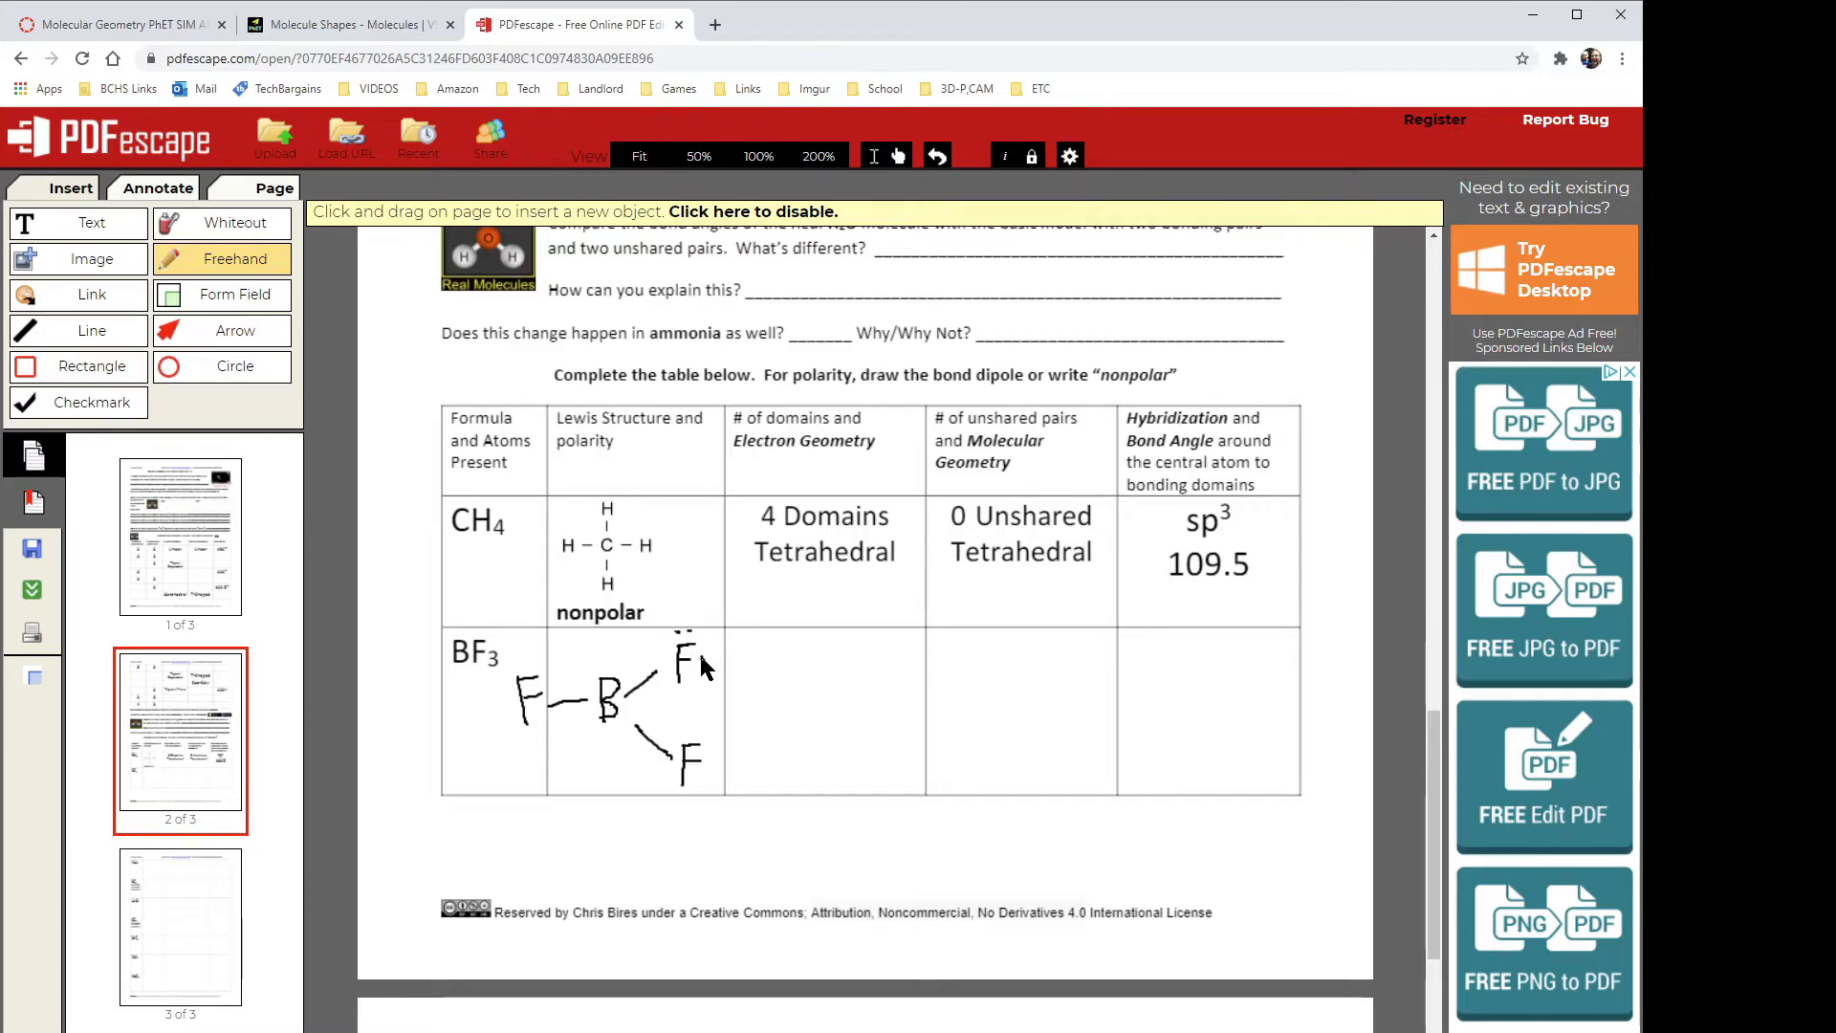
click(702, 650)
click(702, 659)
click(685, 685)
click(691, 684)
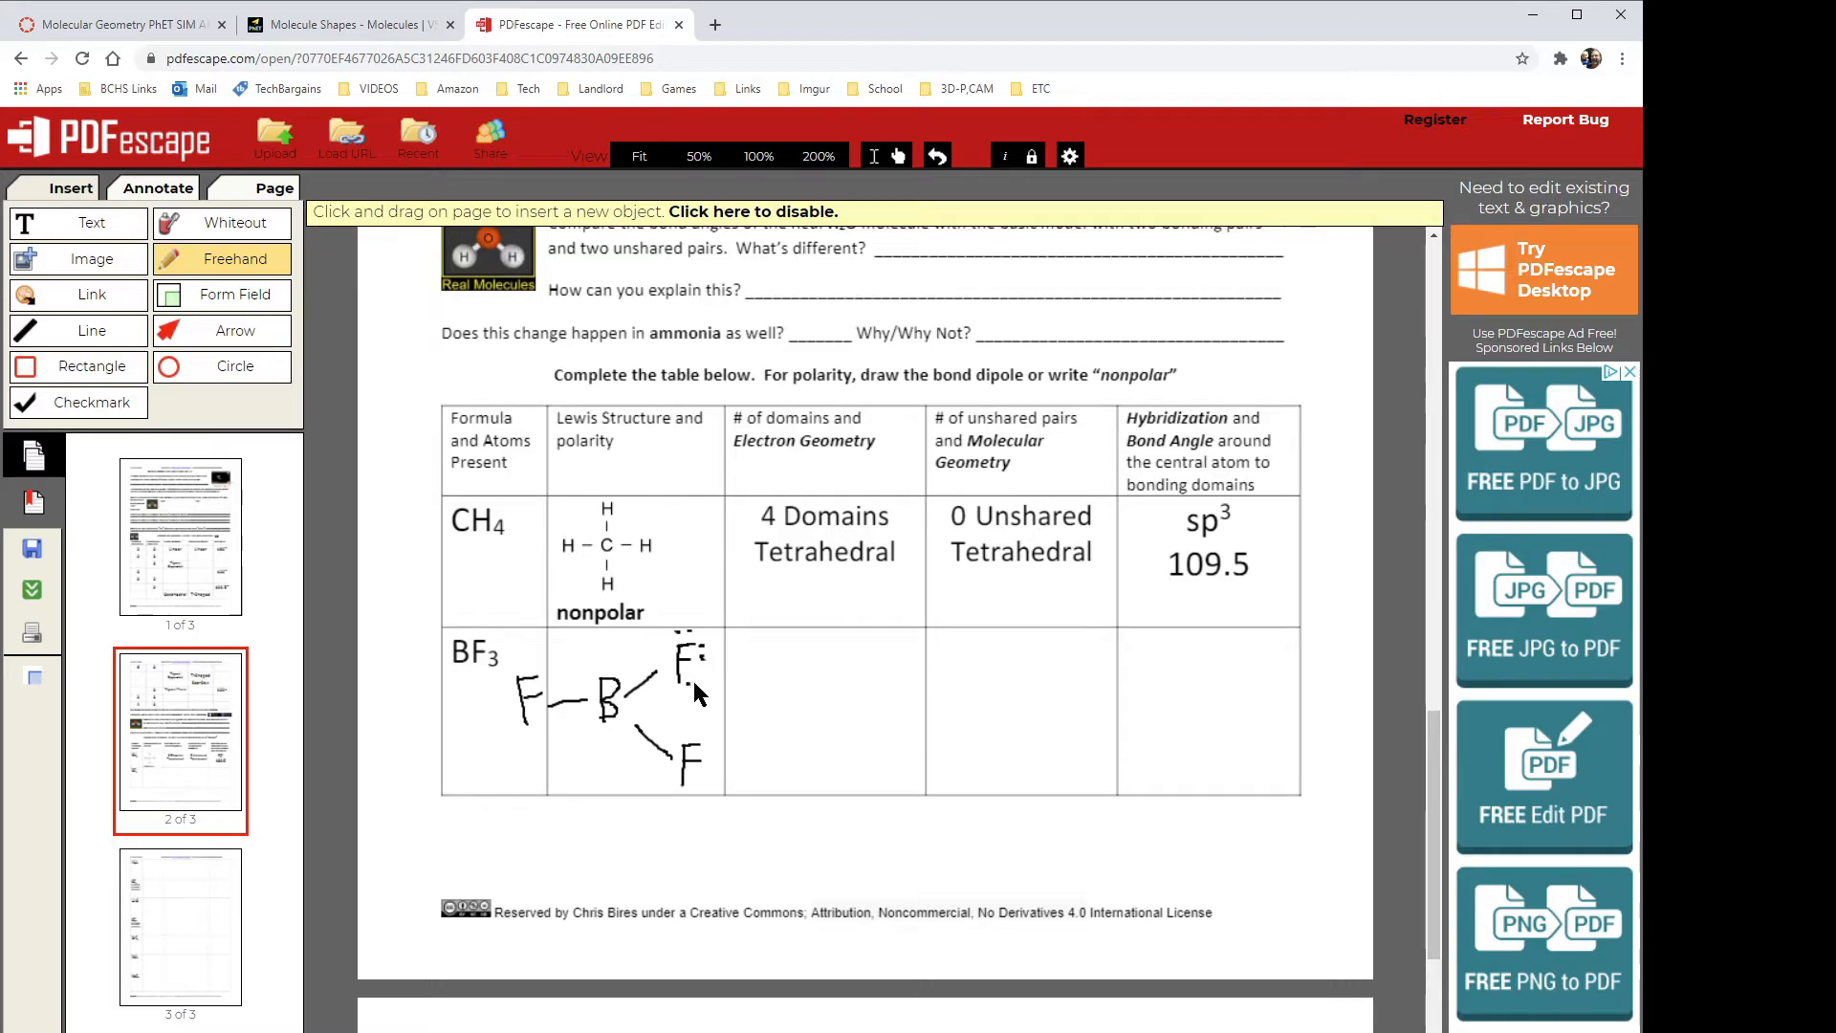
click(713, 755)
click(714, 768)
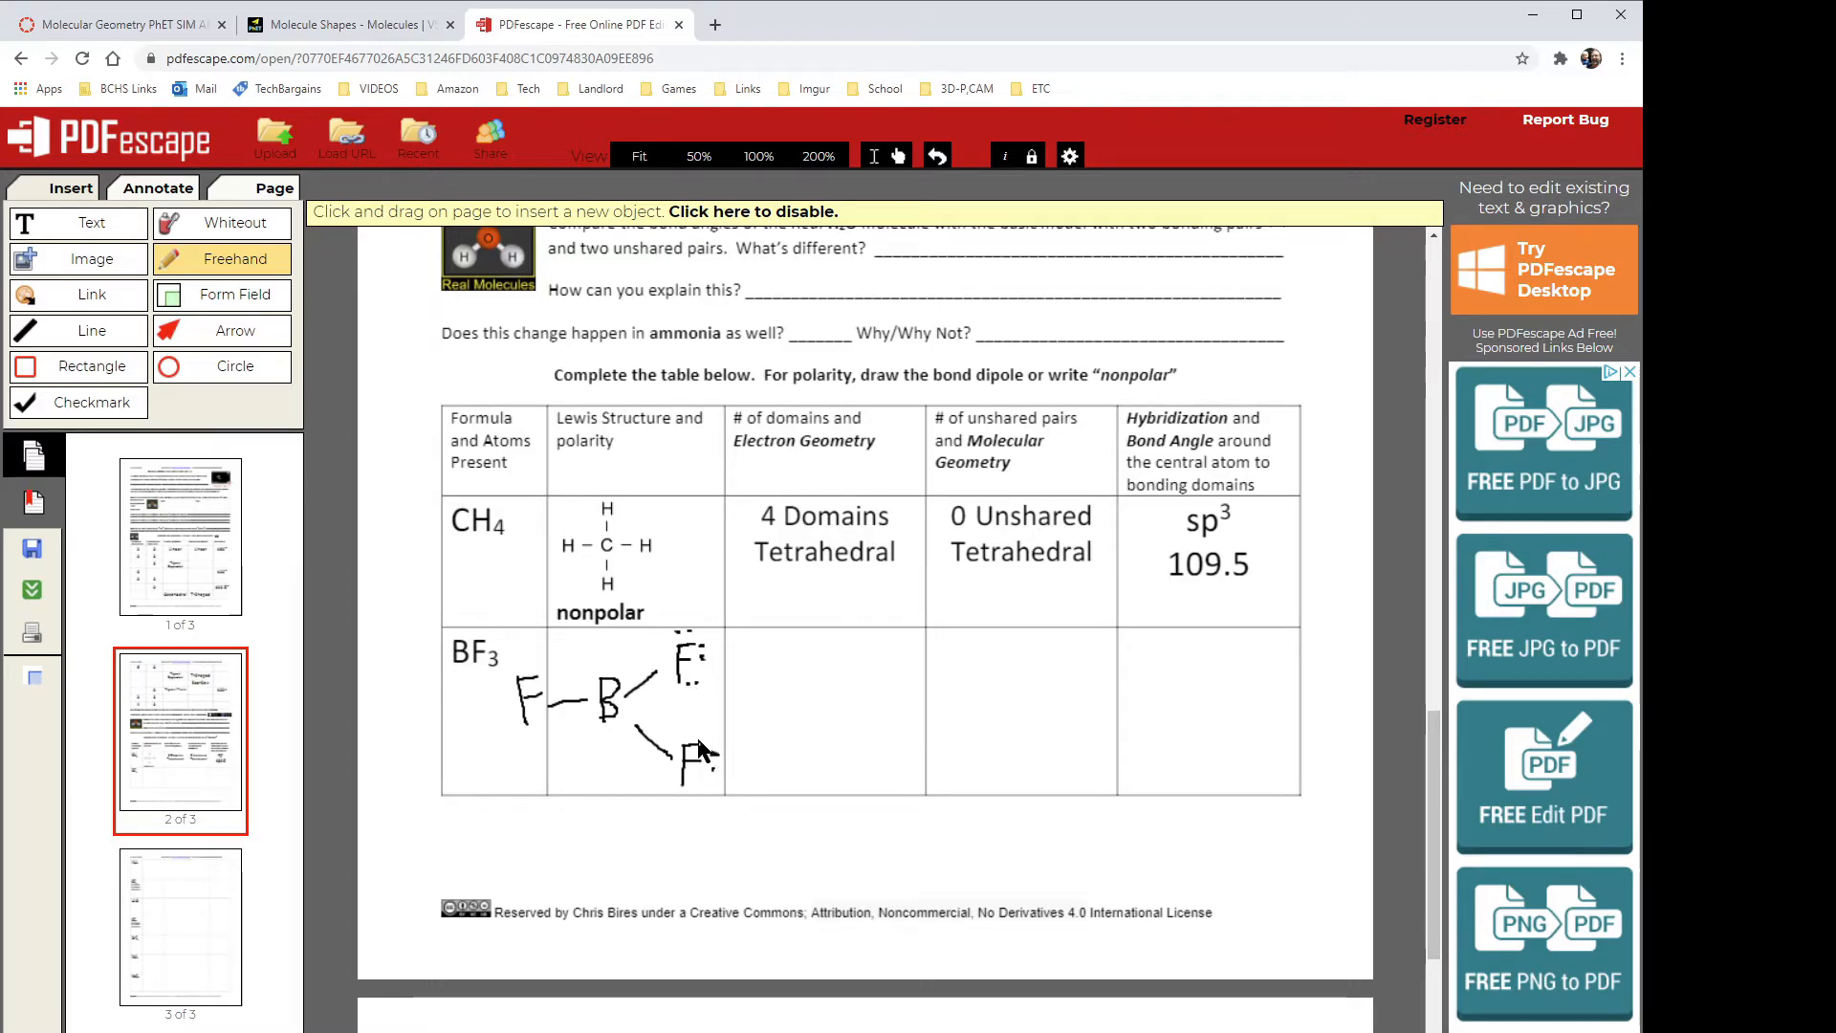
click(687, 732)
click(697, 732)
click(499, 684)
click(503, 698)
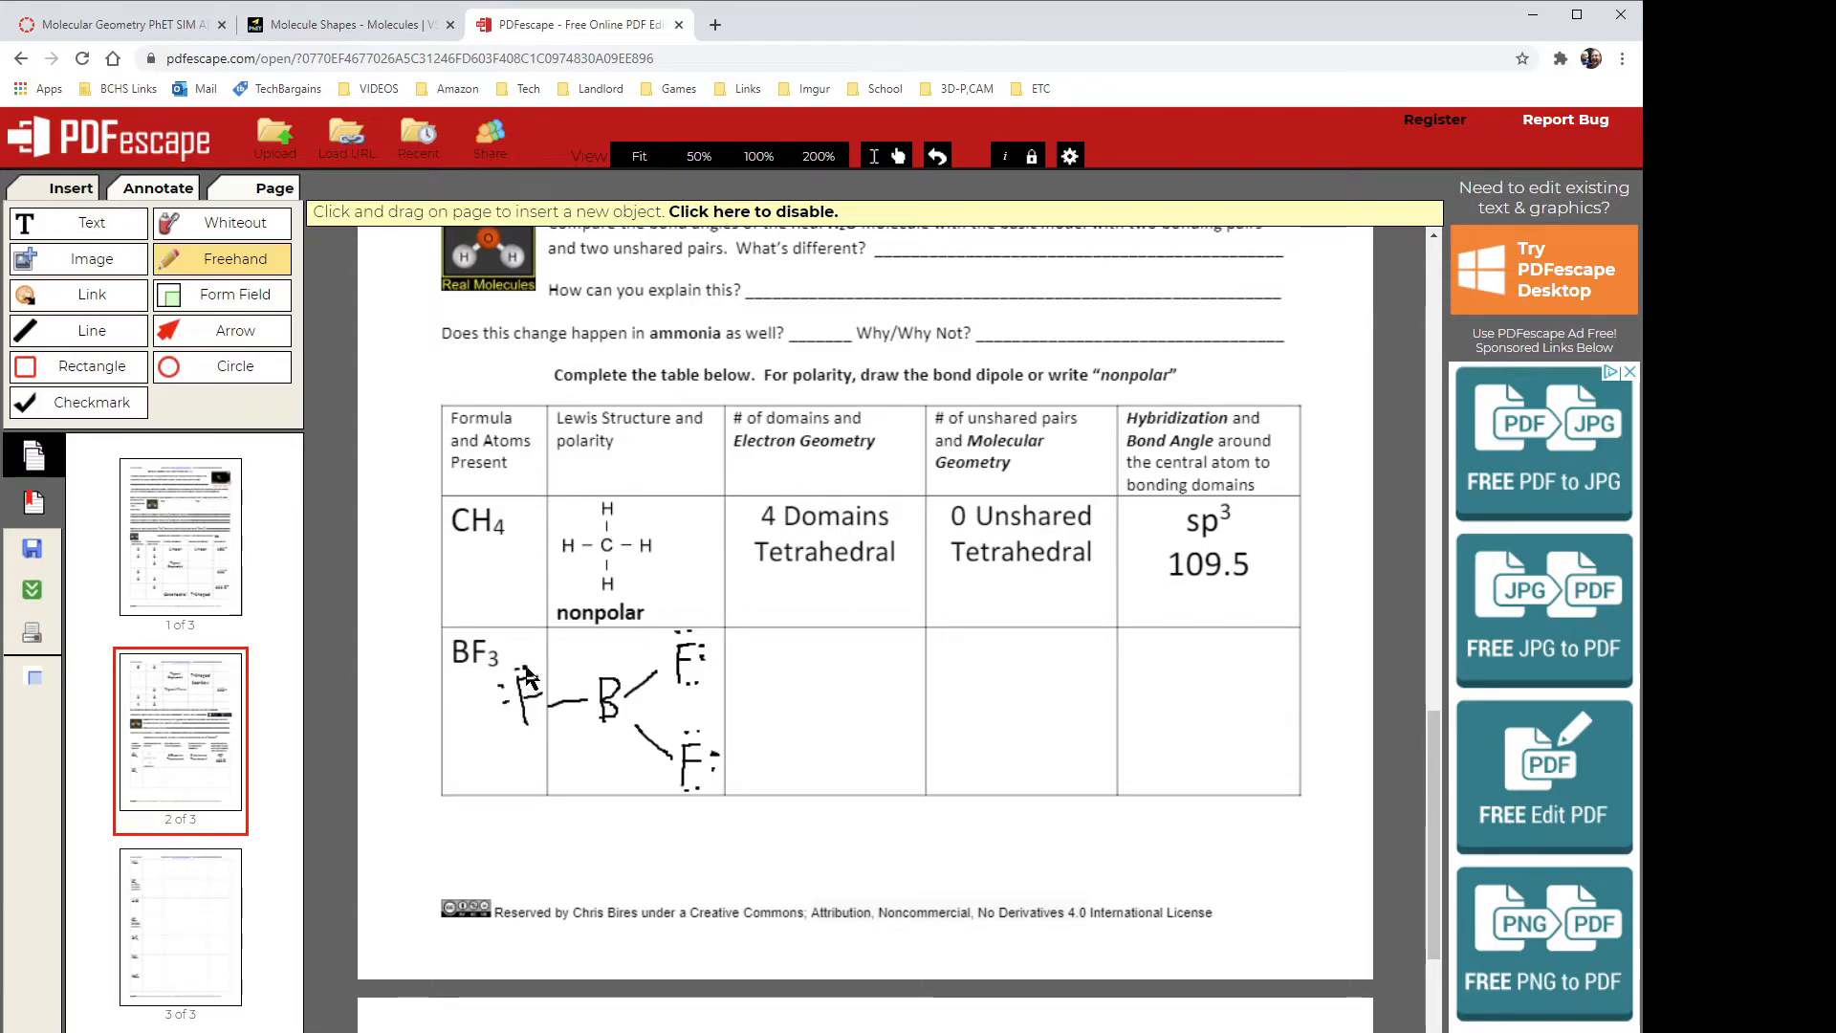
click(536, 729)
click(547, 726)
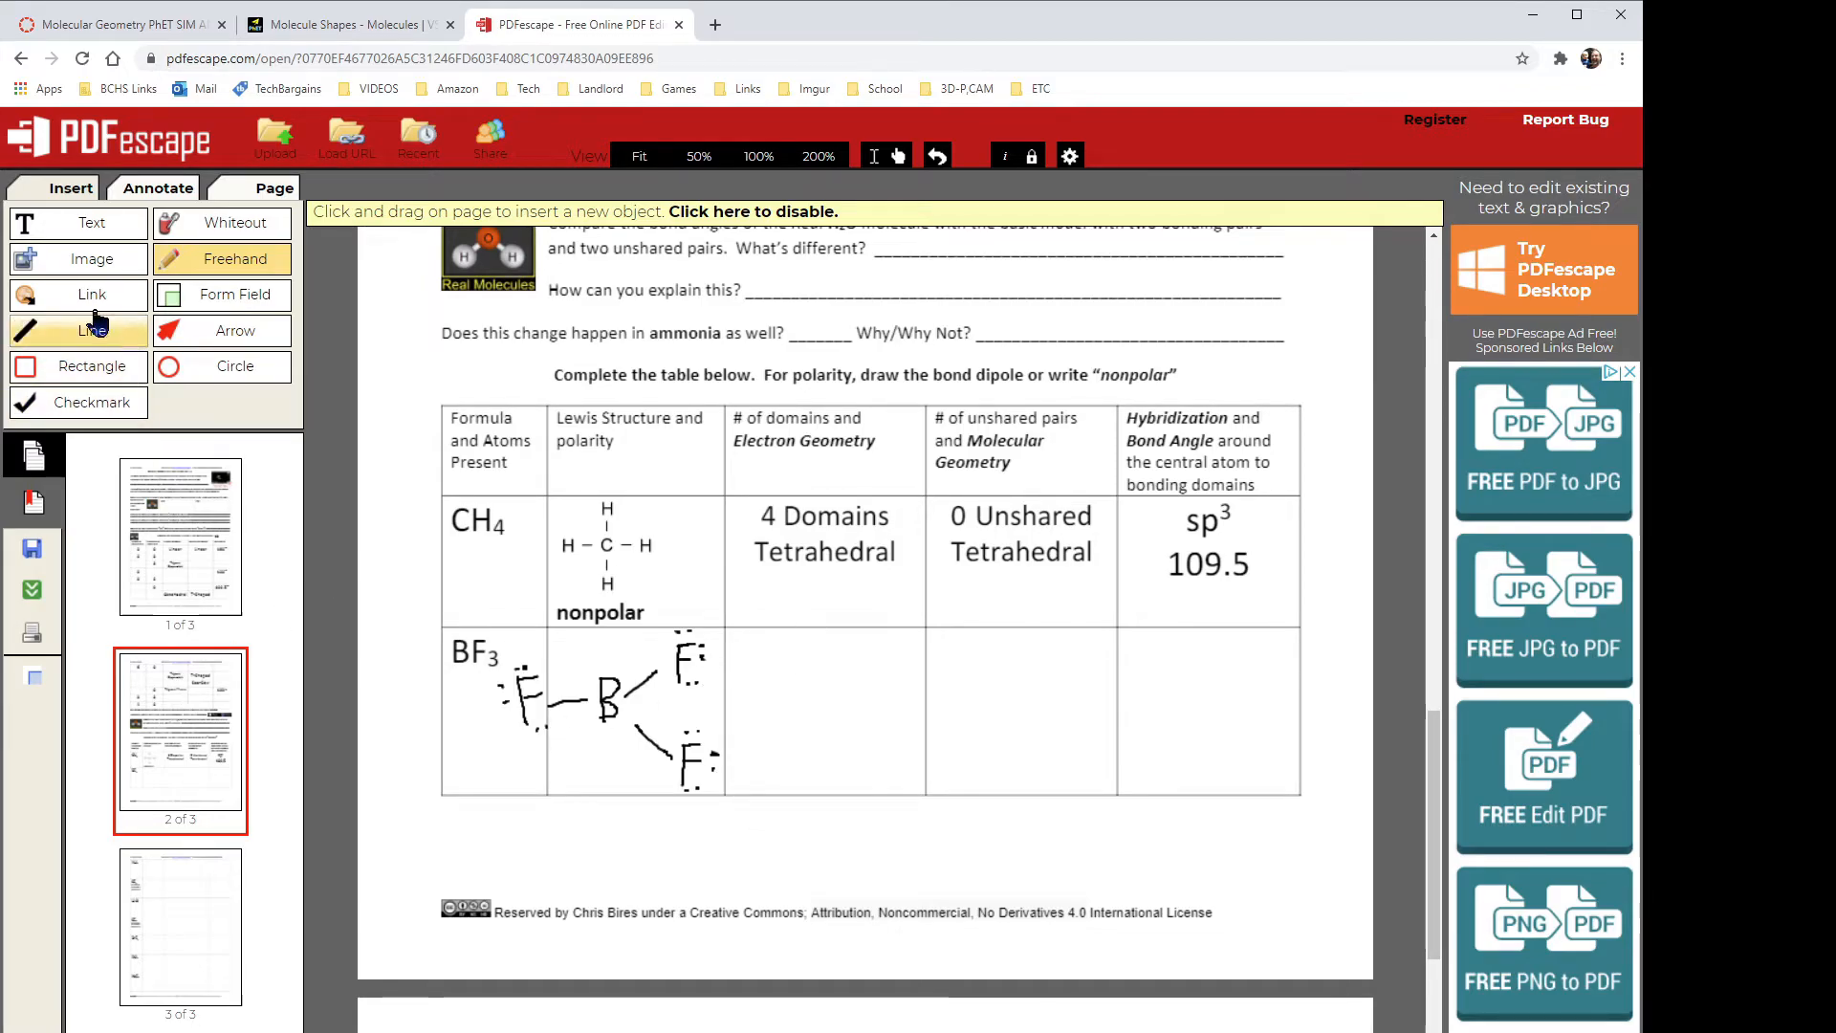
- Add 24-point text in BF3's hybridization and bond angle cell, with "sp2" on one line and "120" below it
click(119, 234)
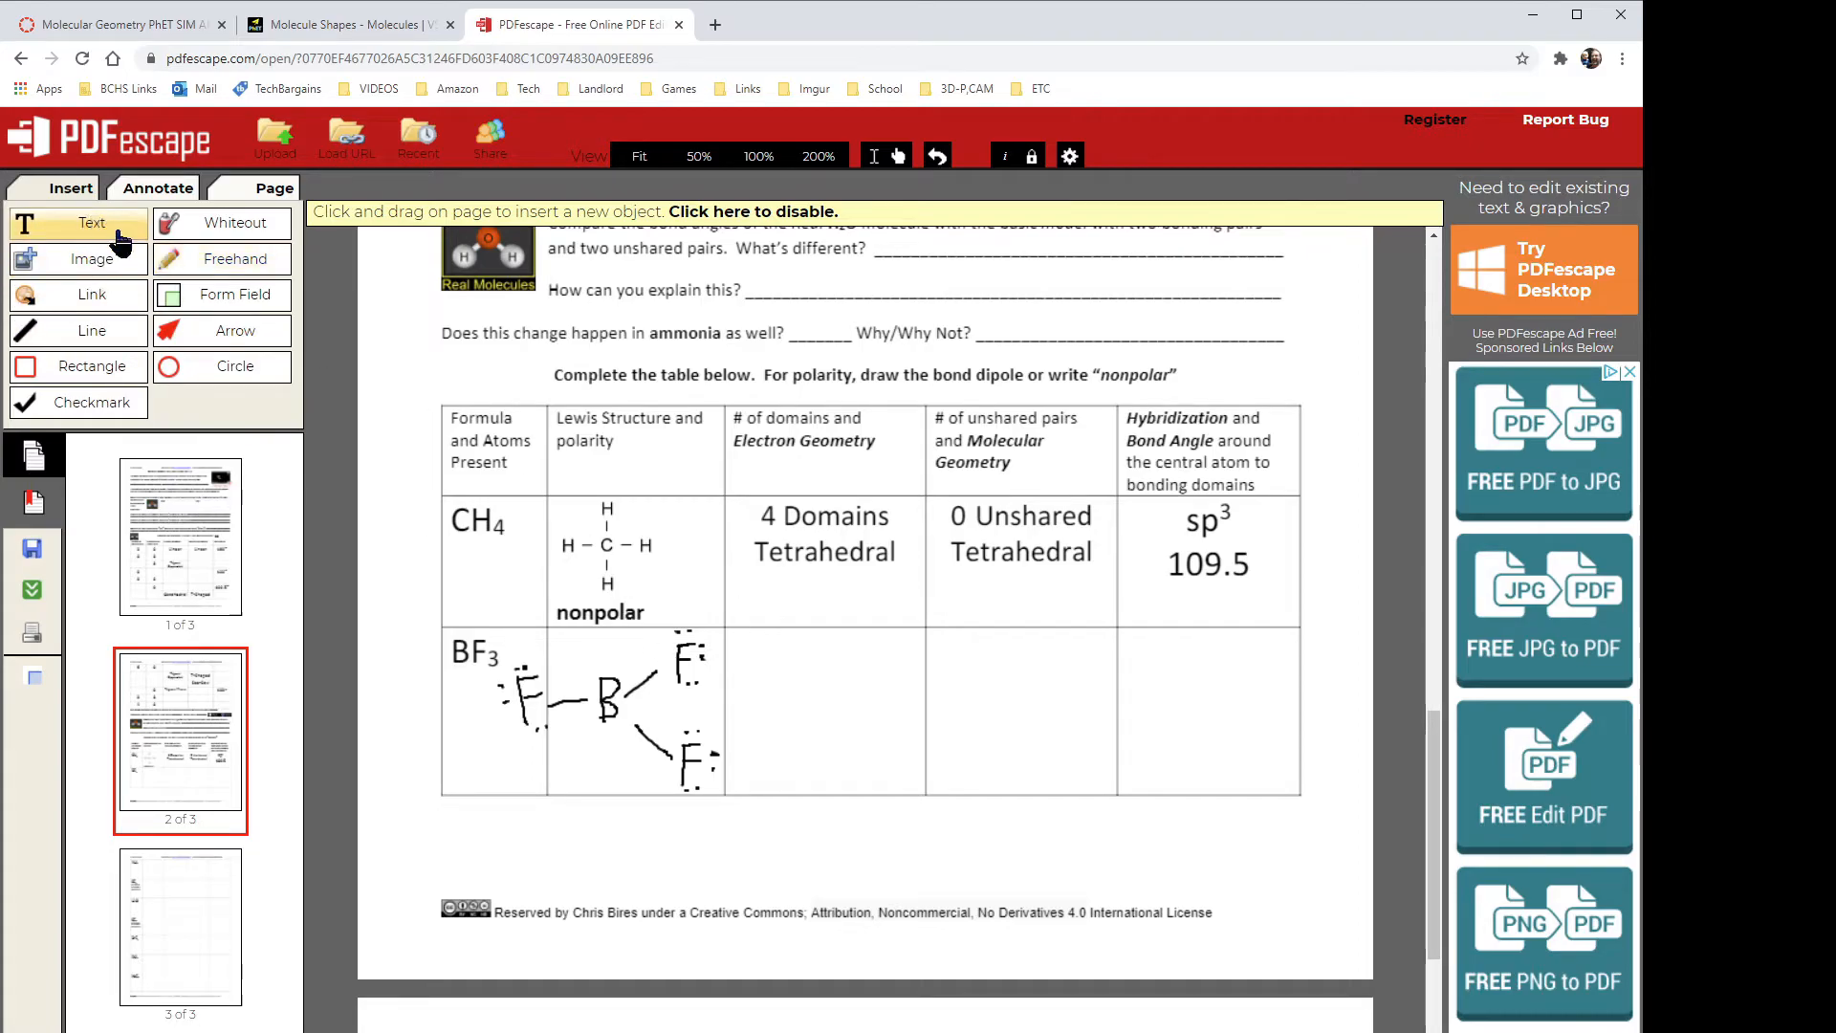
click(1134, 683)
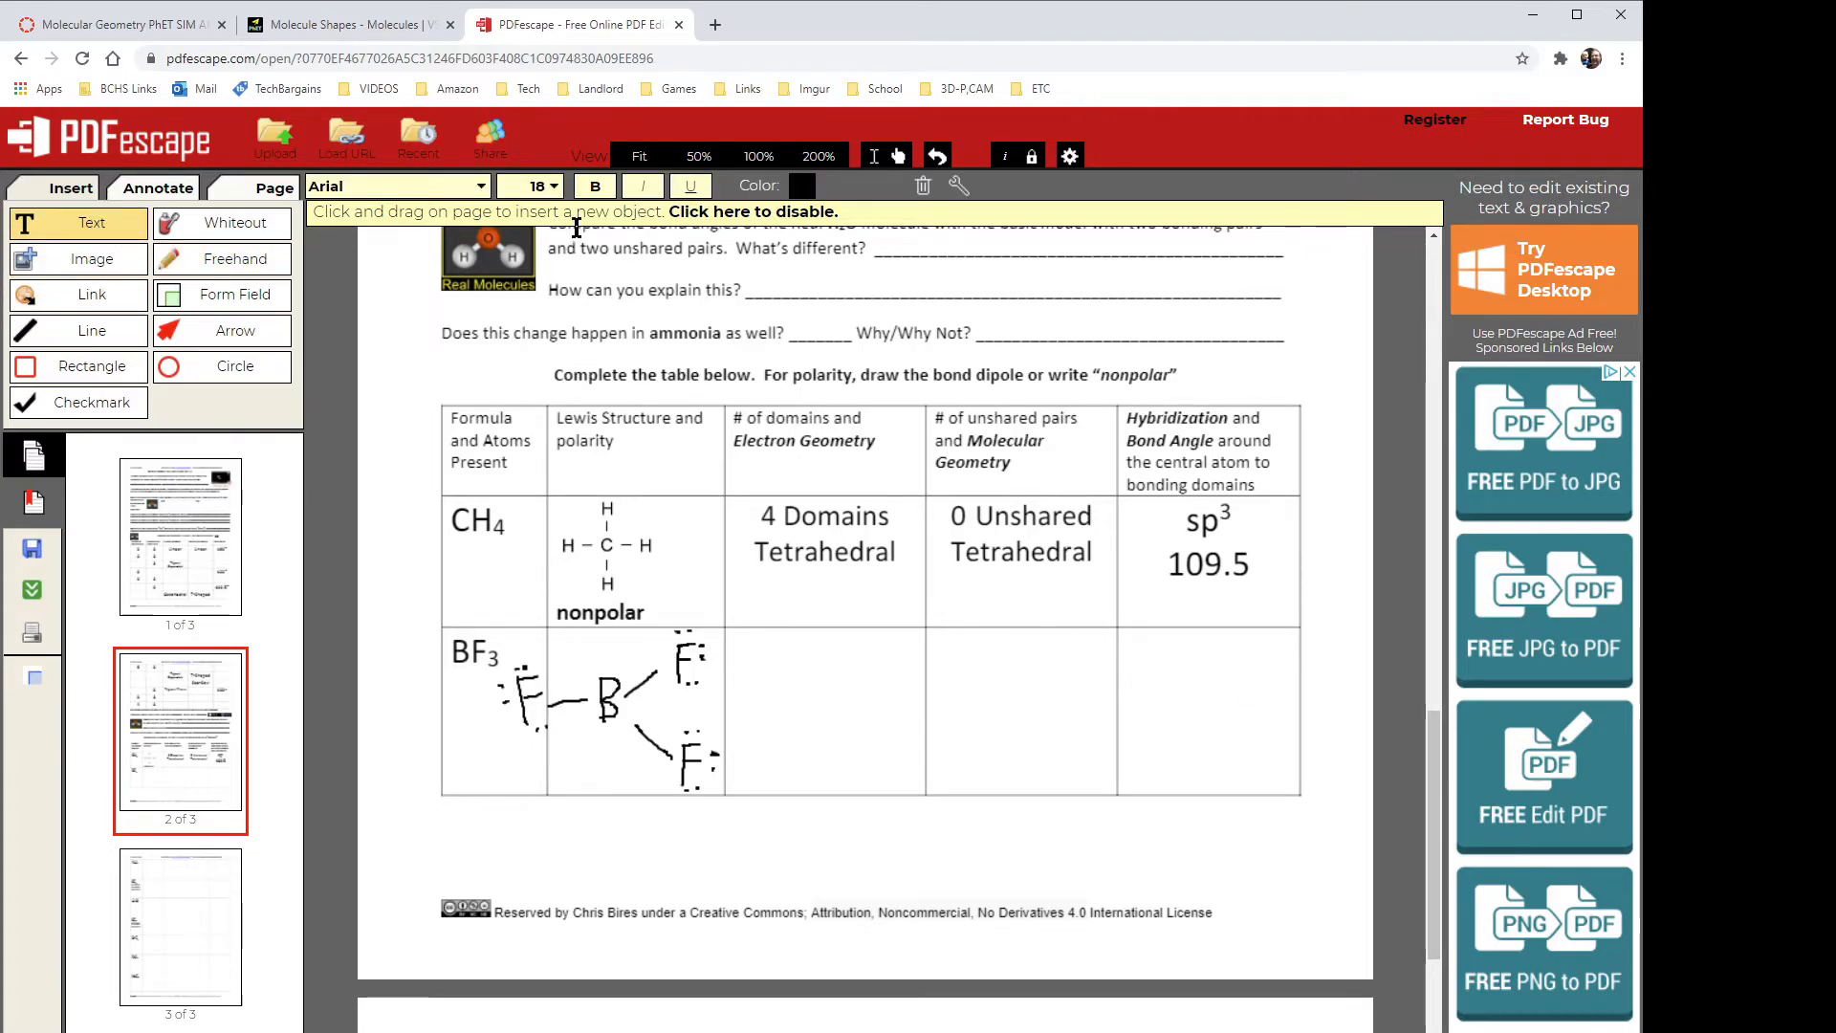
click(538, 185)
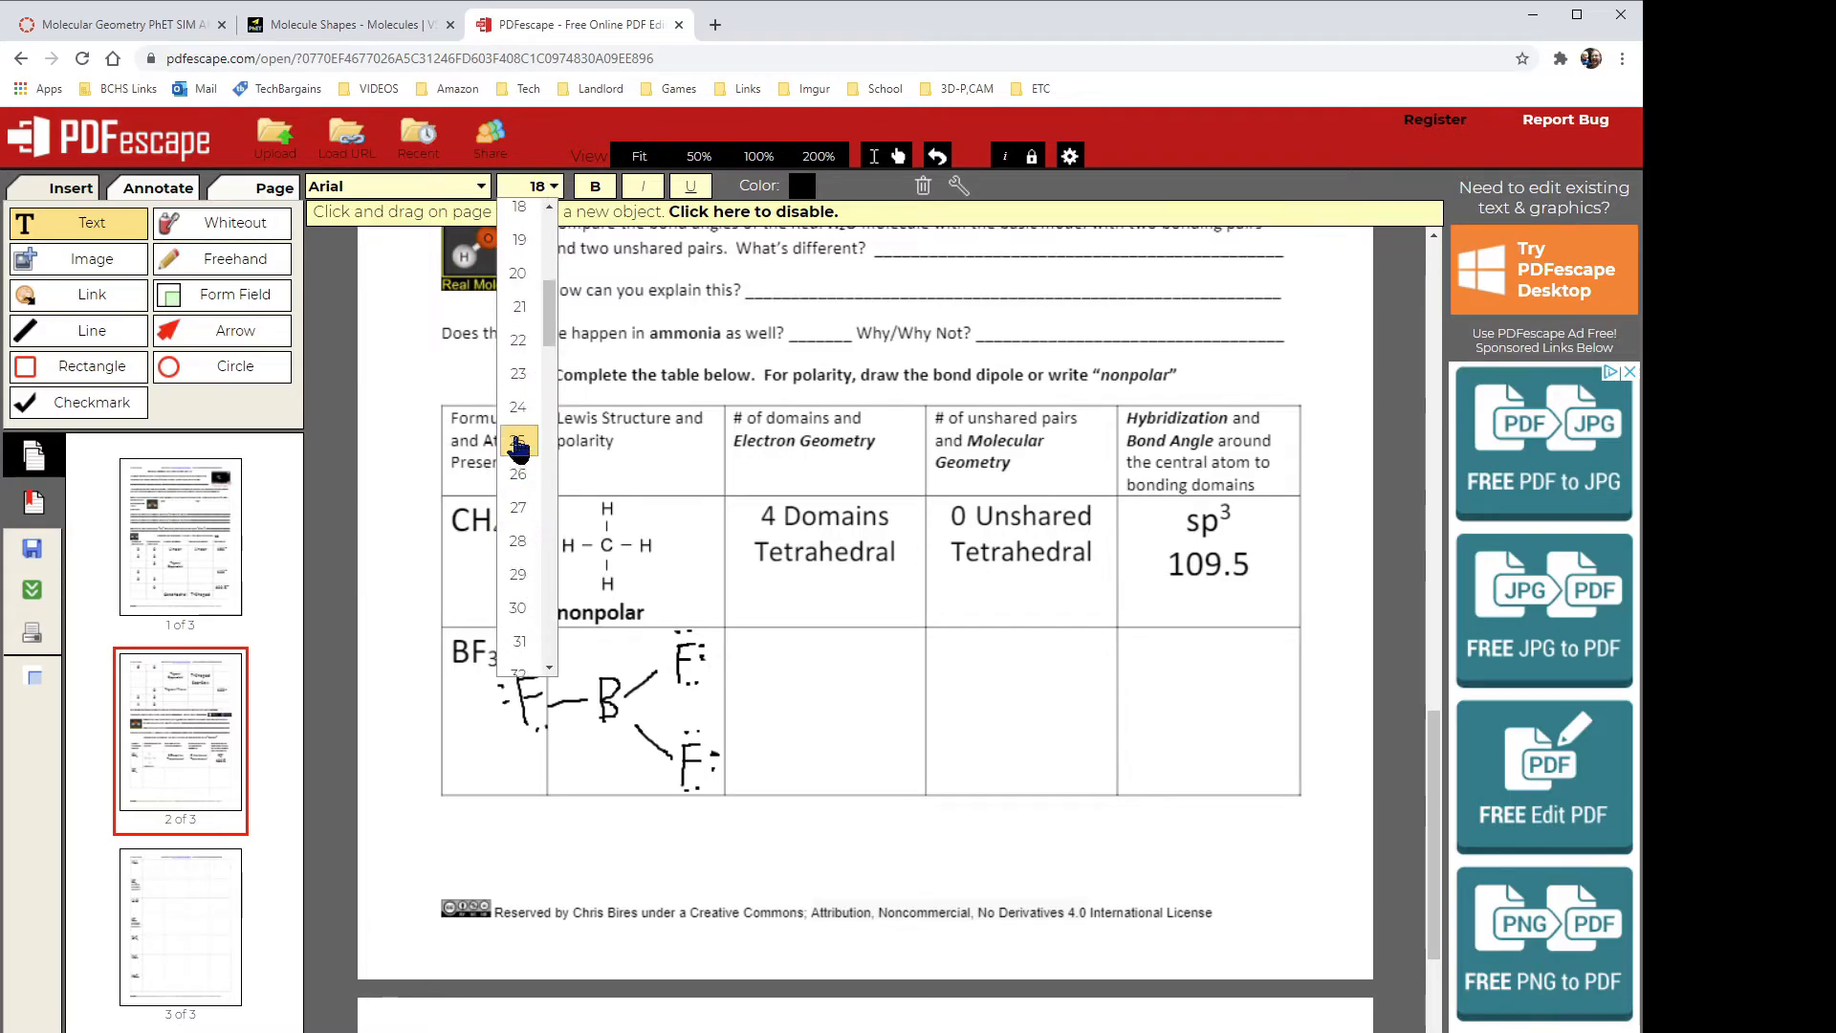
click(518, 406)
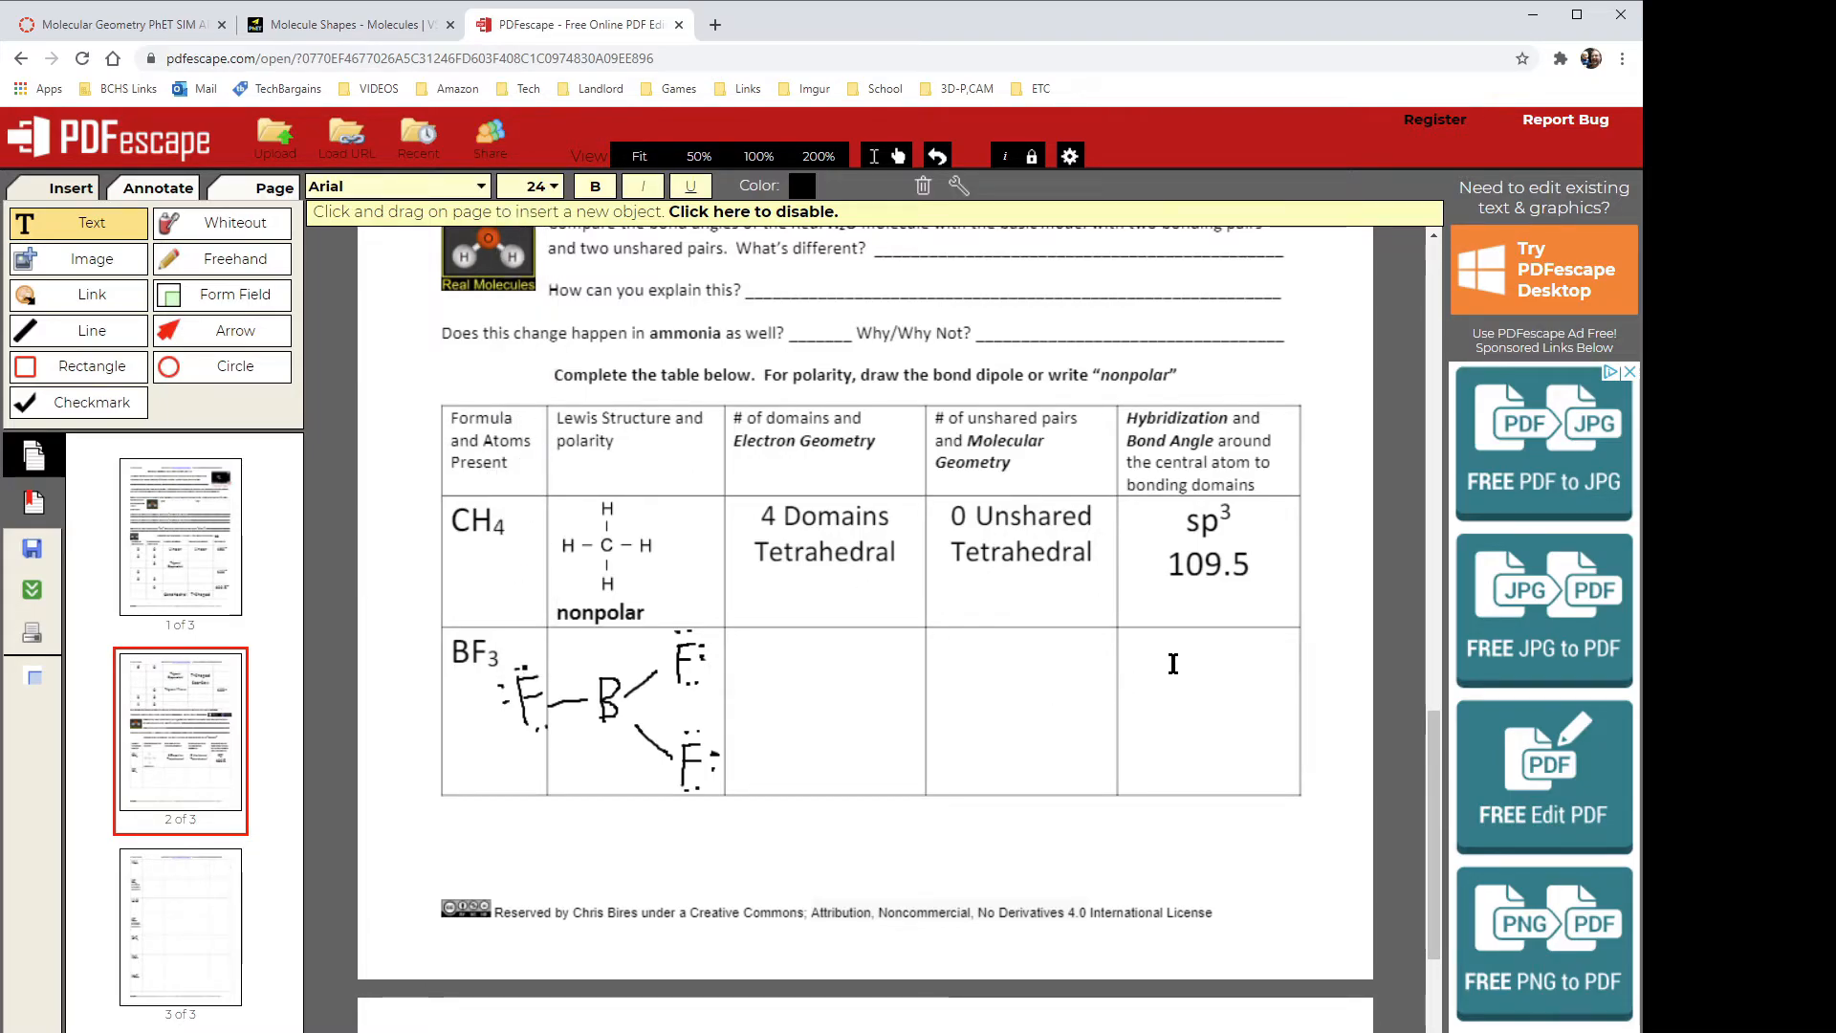
text(sp)
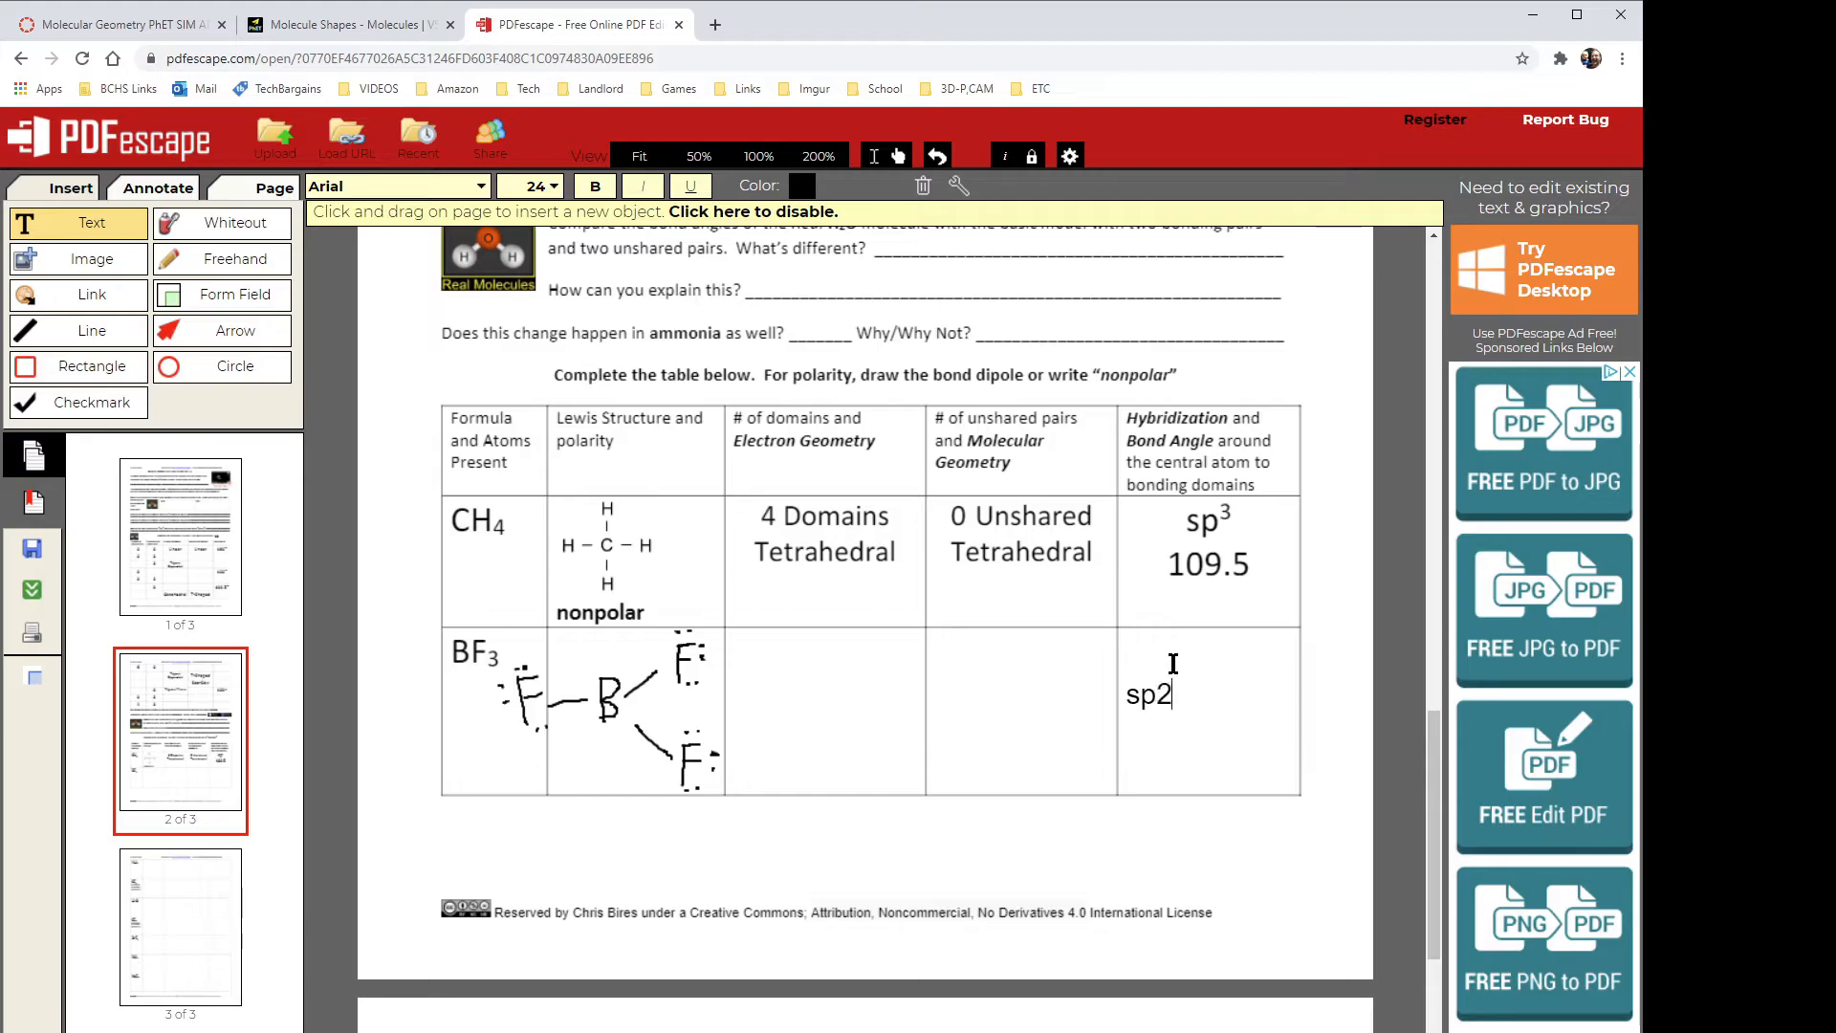
text(2)
key(Return)
text(120)
- Look over the answers on the worksheet's first two pages, and save and download the filled-in PDF
scroll(713, 641, up, 4)
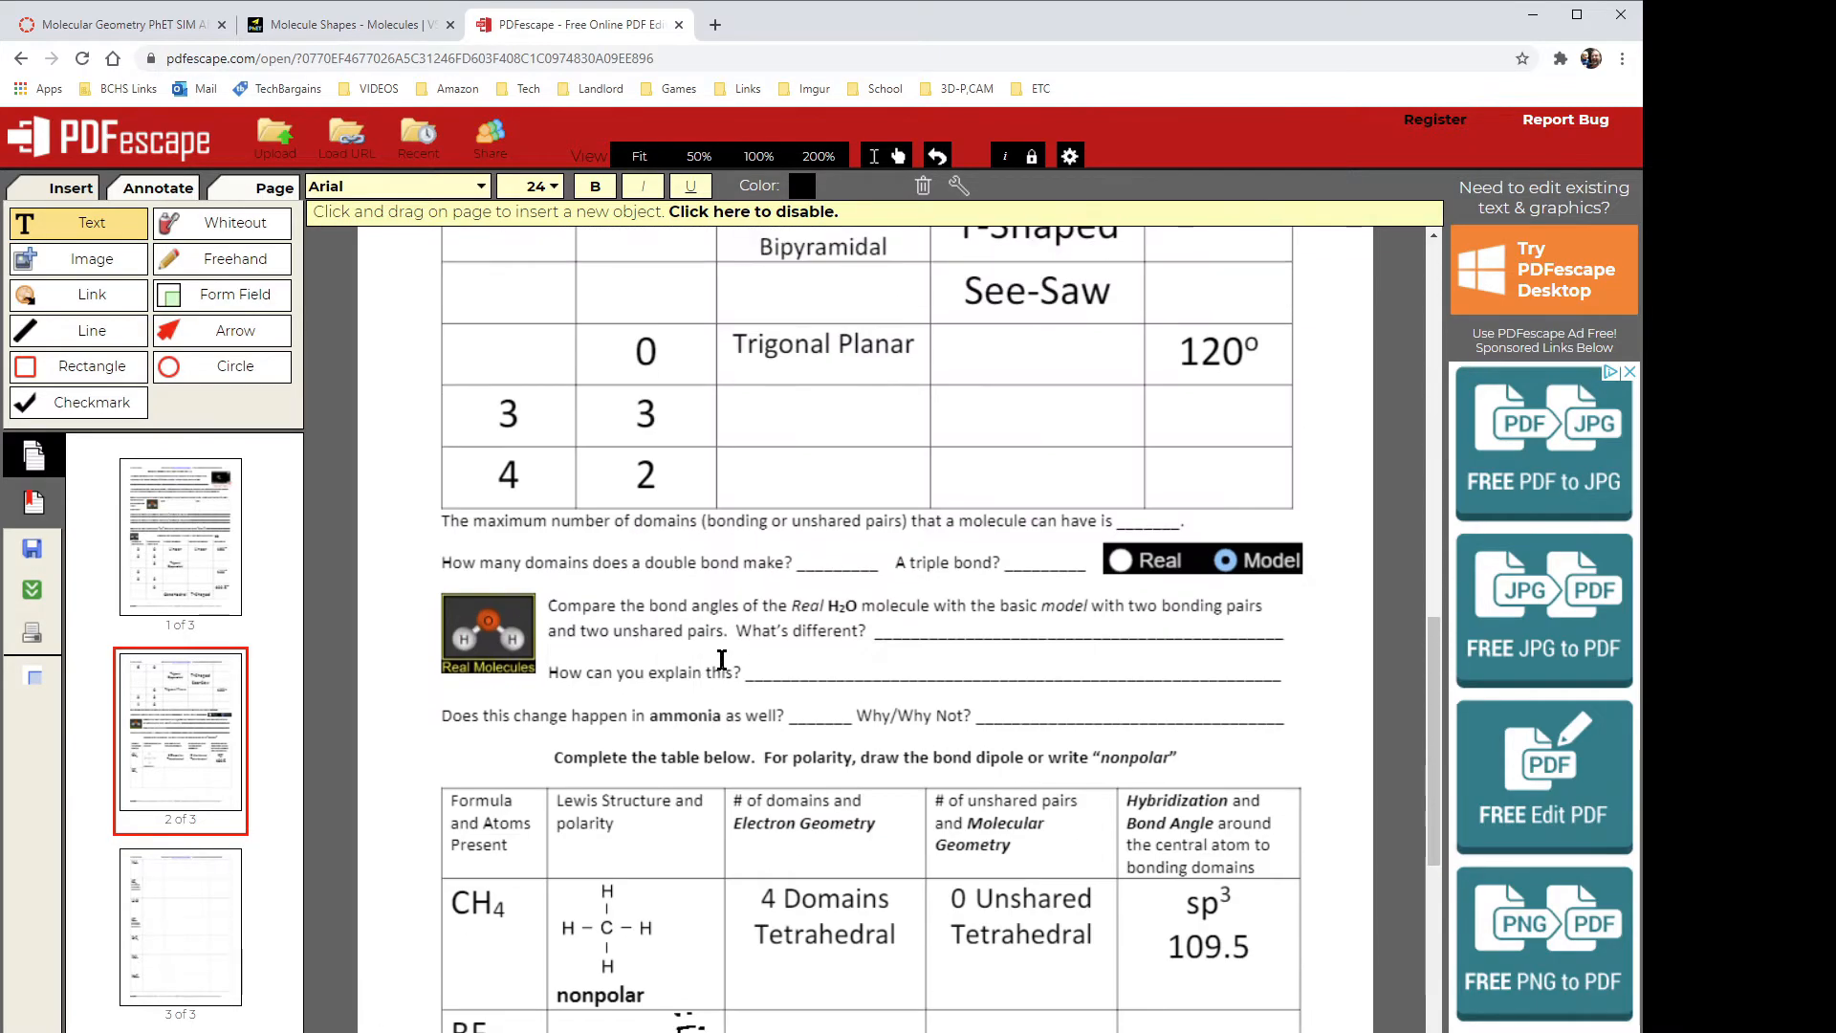
scroll(724, 660, up, 20)
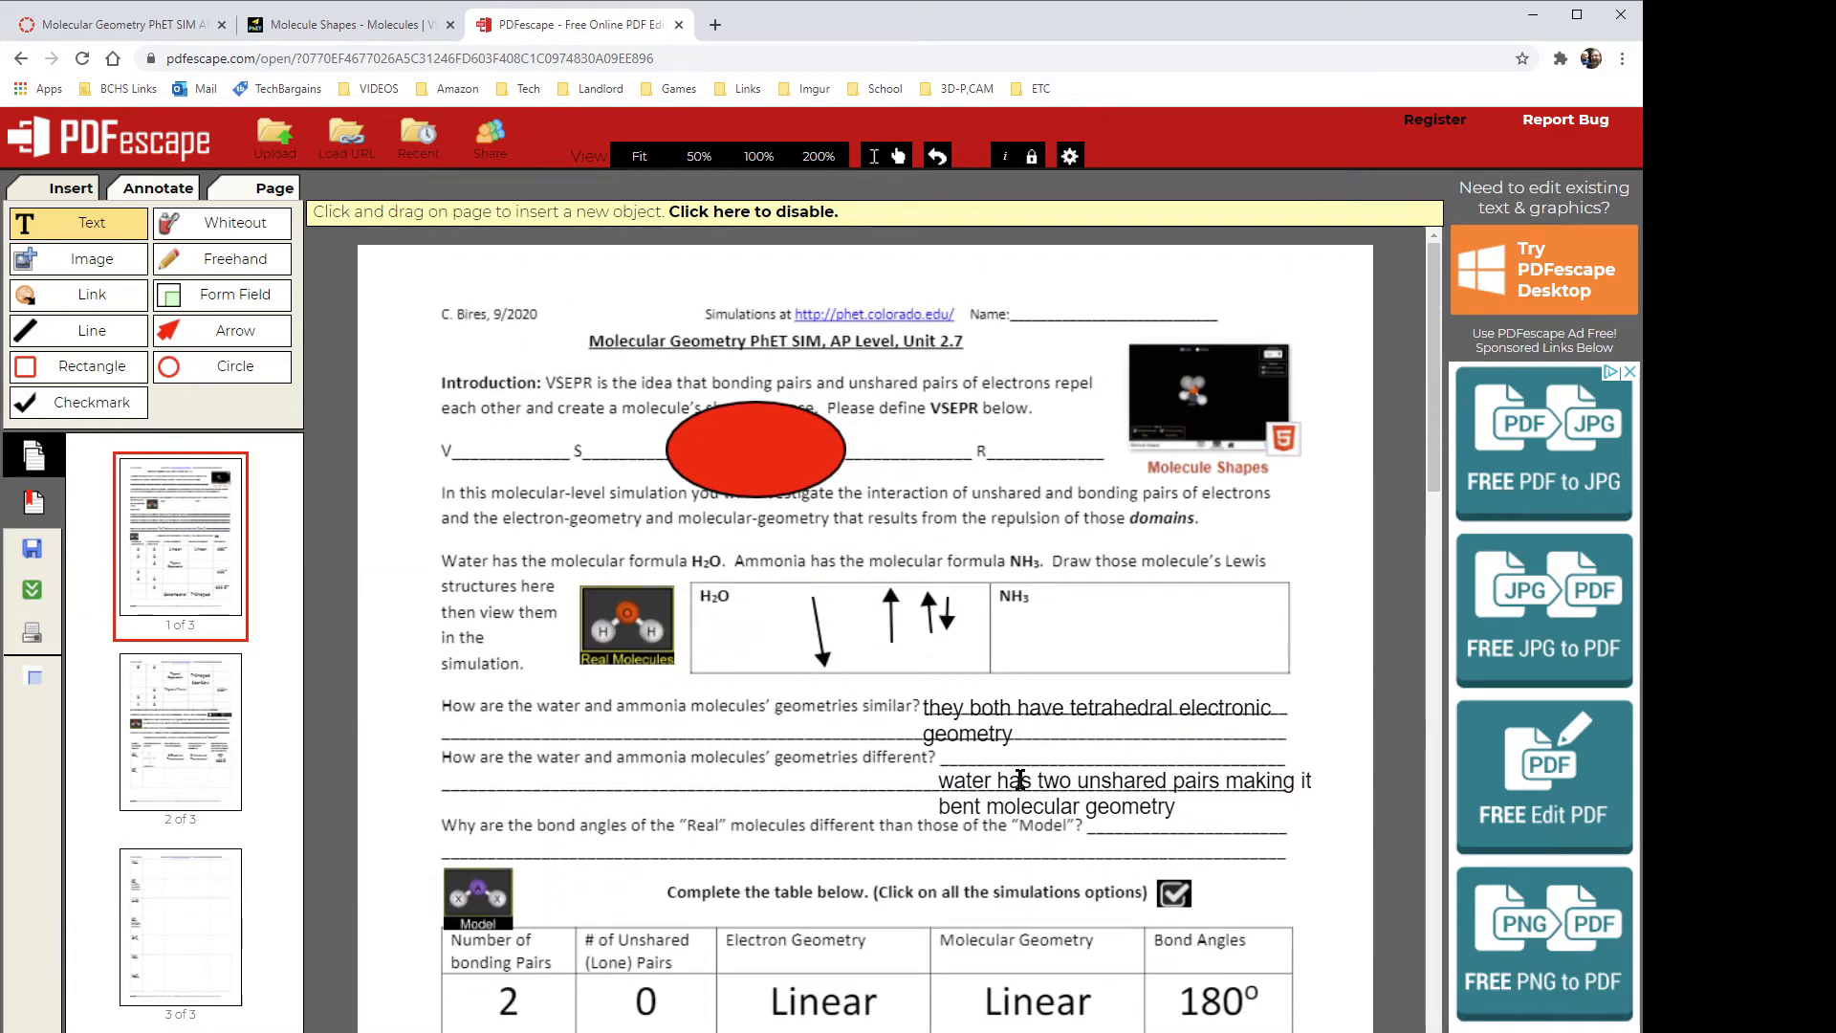
scroll(1052, 804, down, 12)
scroll(861, 535, up, 12)
scroll(765, 593, down, 14)
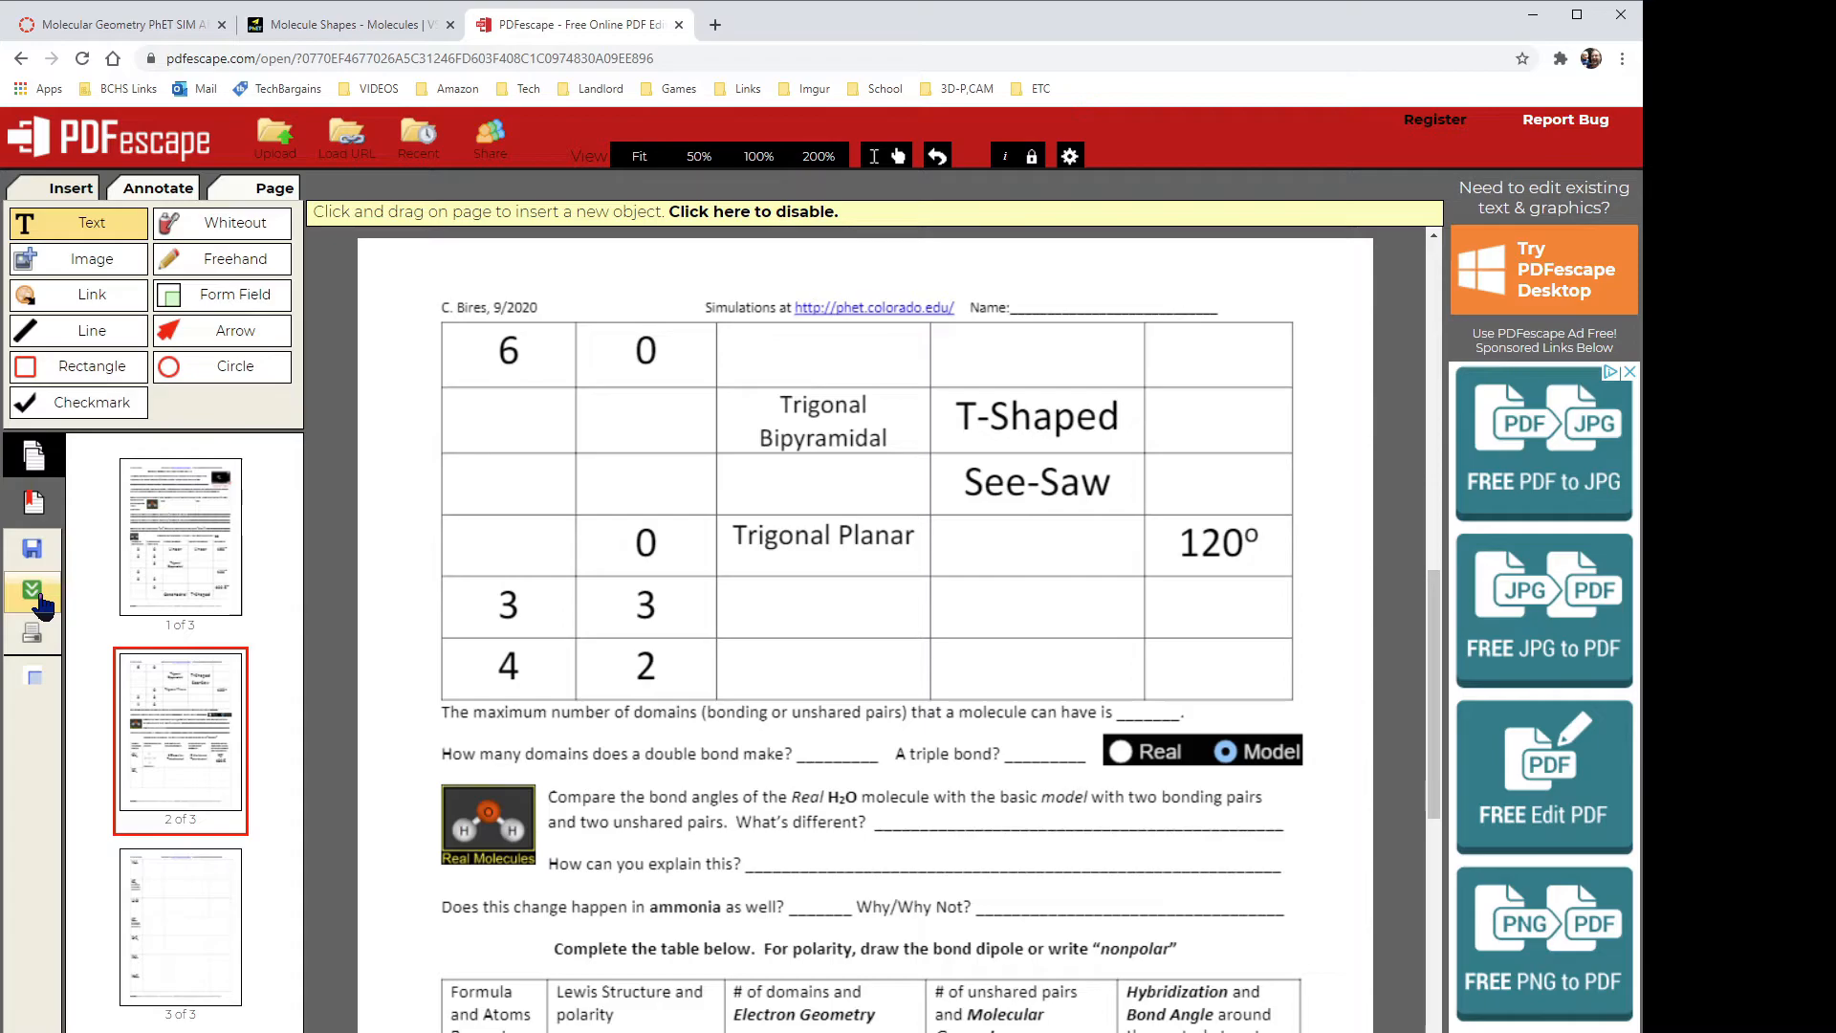
click(39, 593)
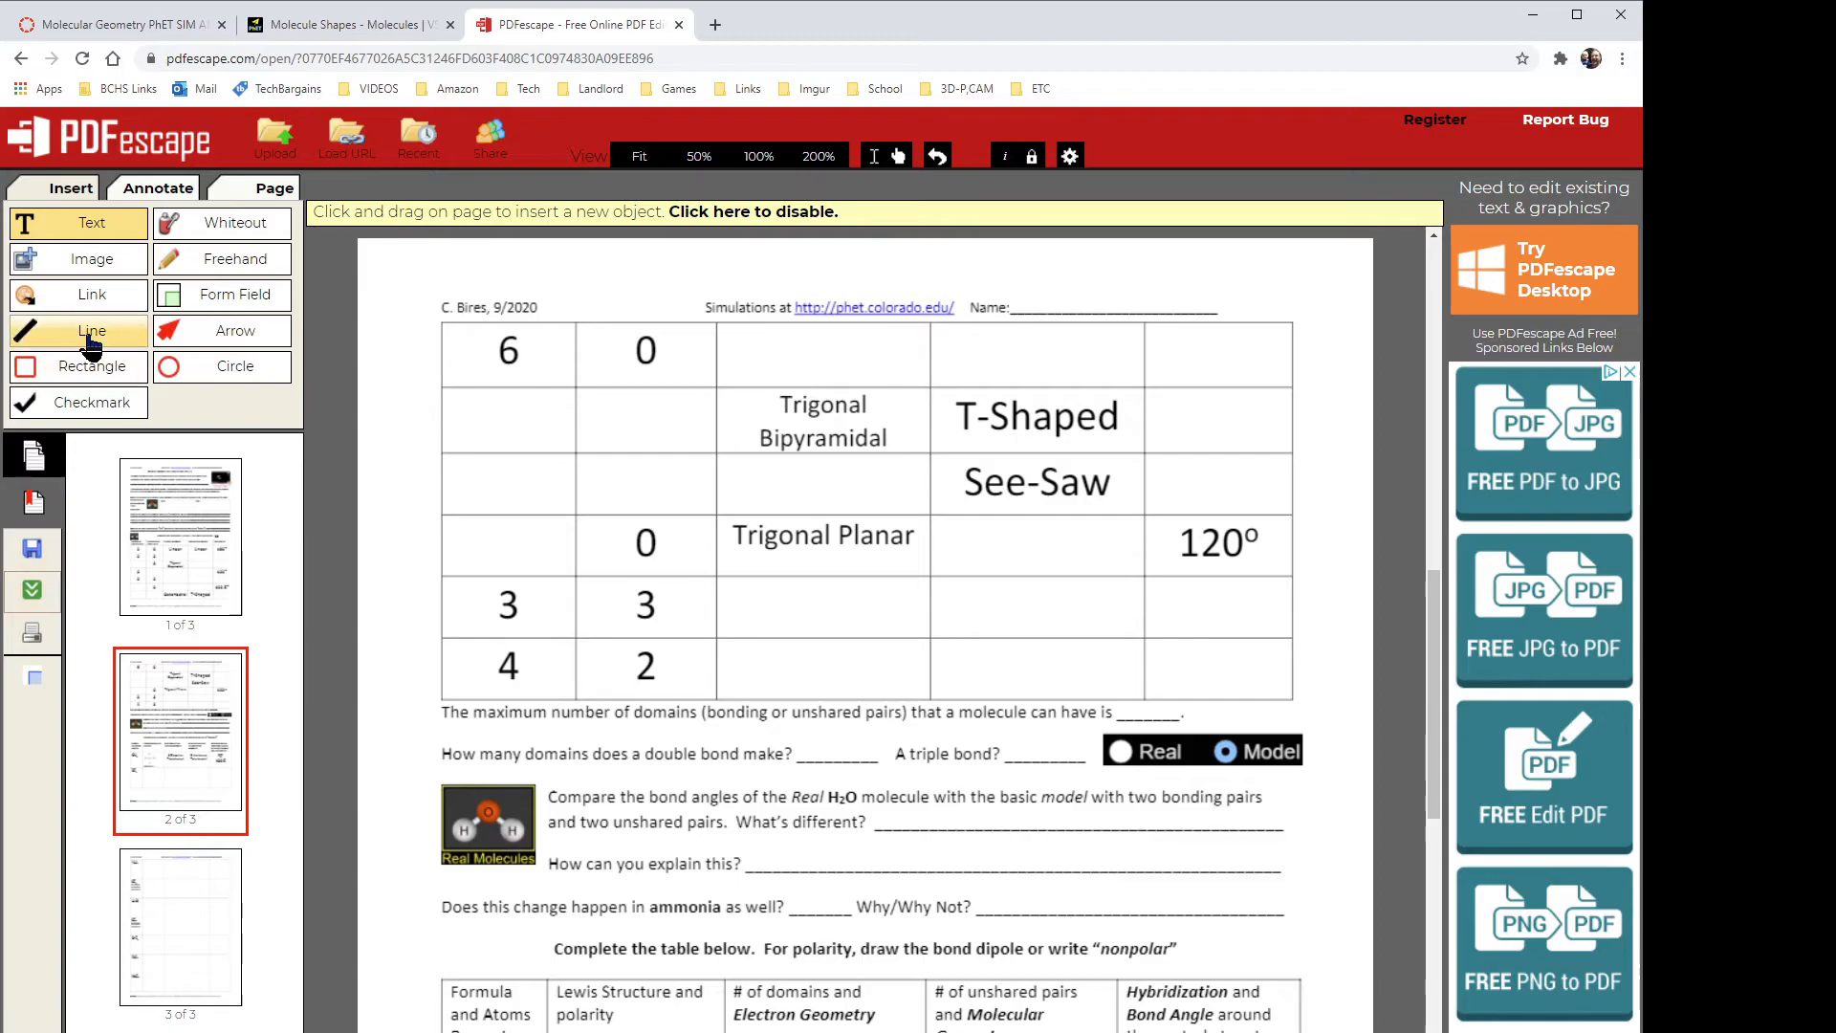
- Switch back to the Canvas course, enter Student View, and open the Molecular Geometry PhET SIM AP Level assignment
click(113, 32)
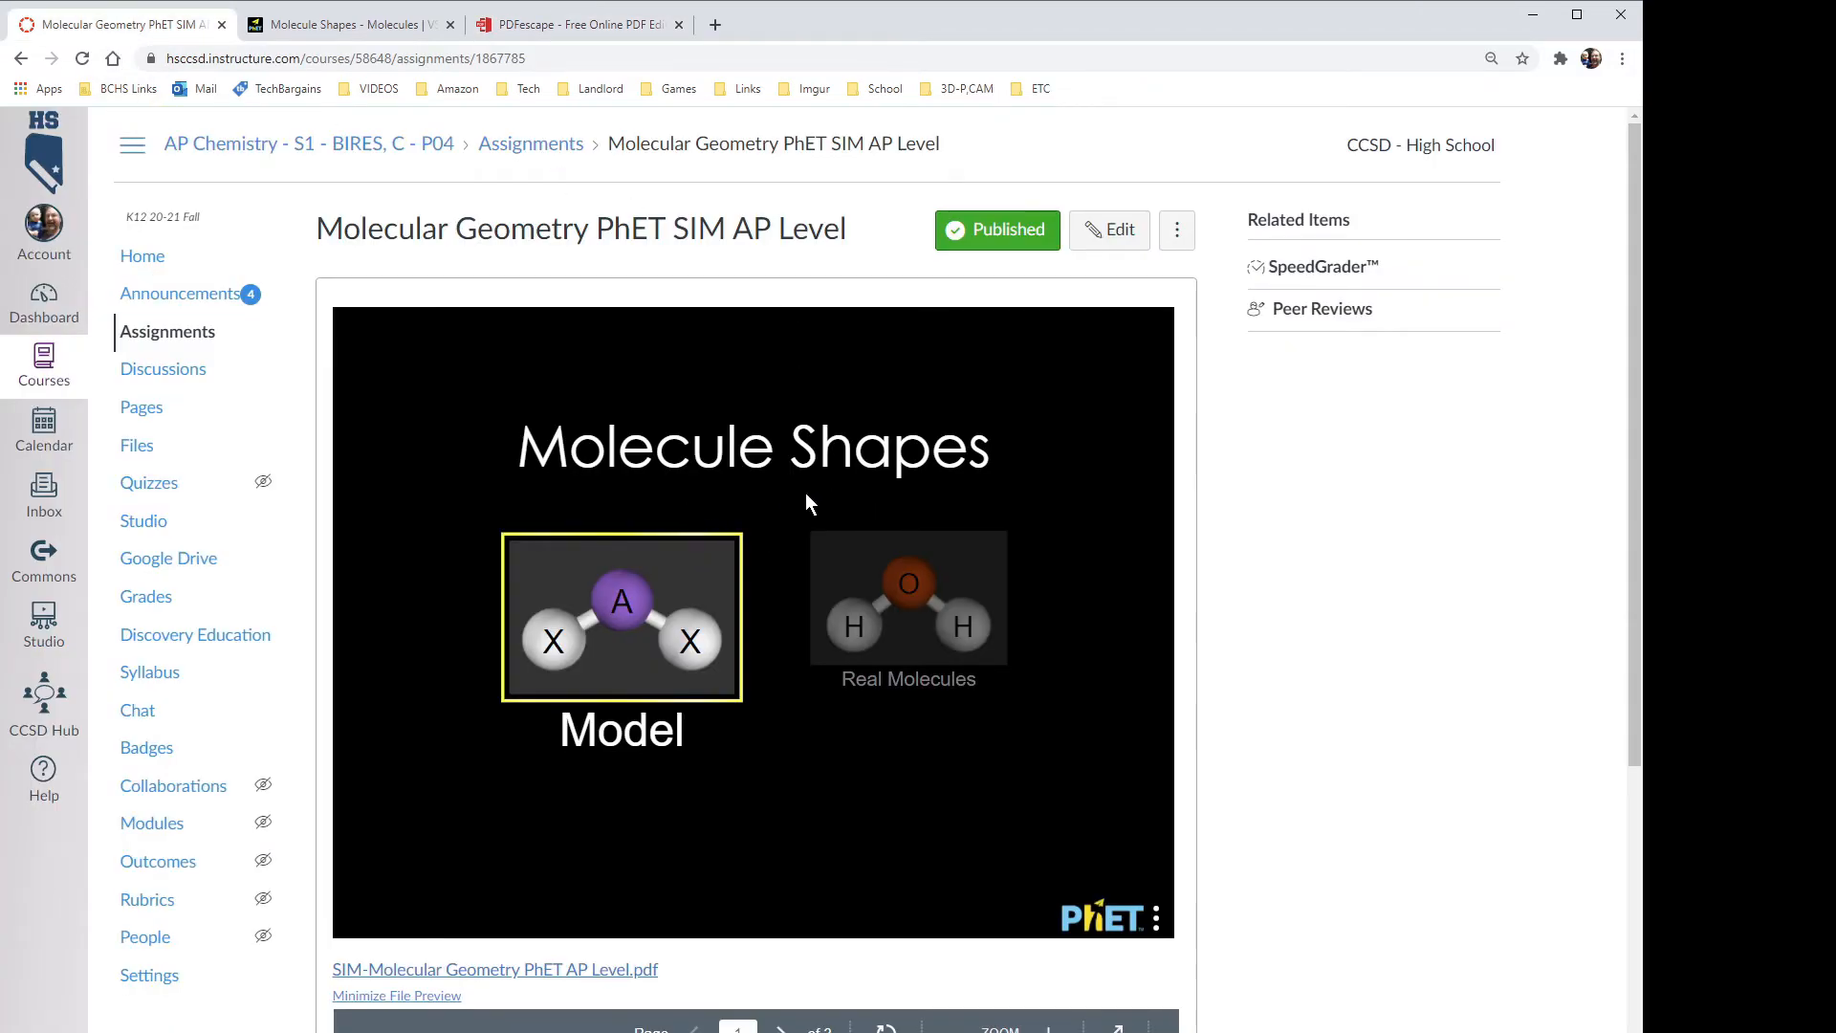
click(129, 271)
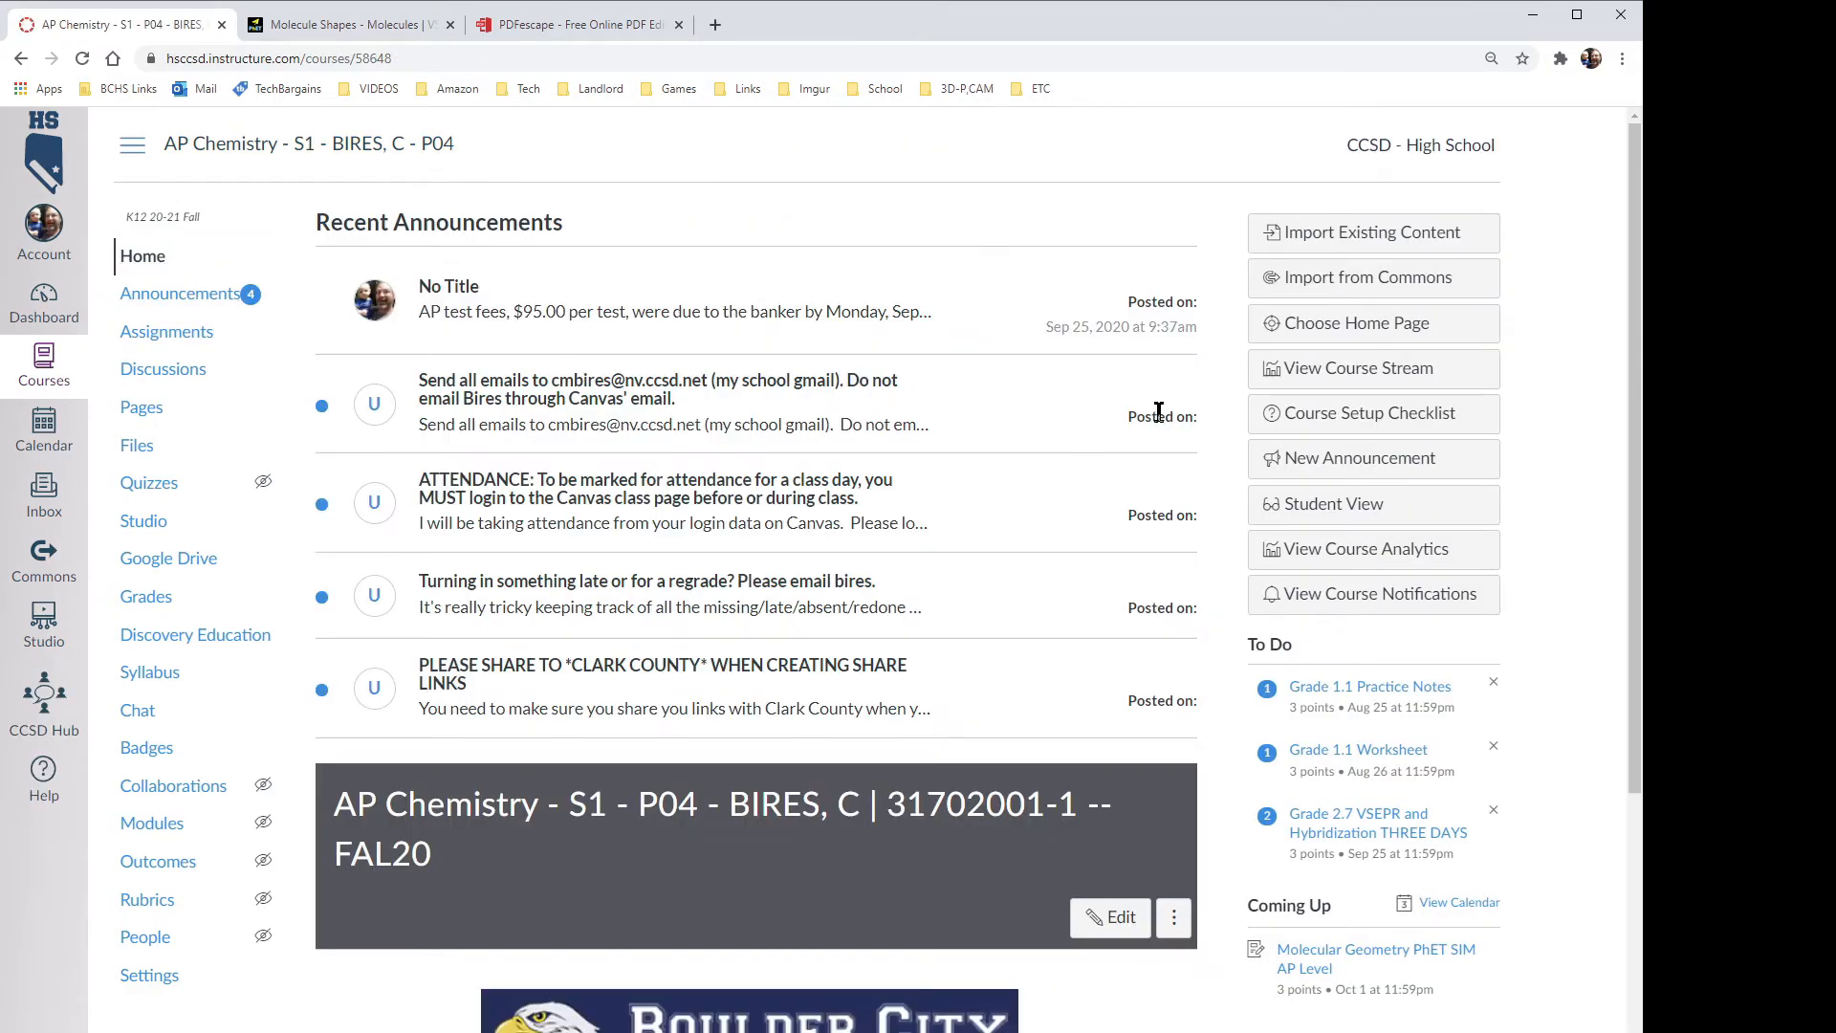
click(1340, 509)
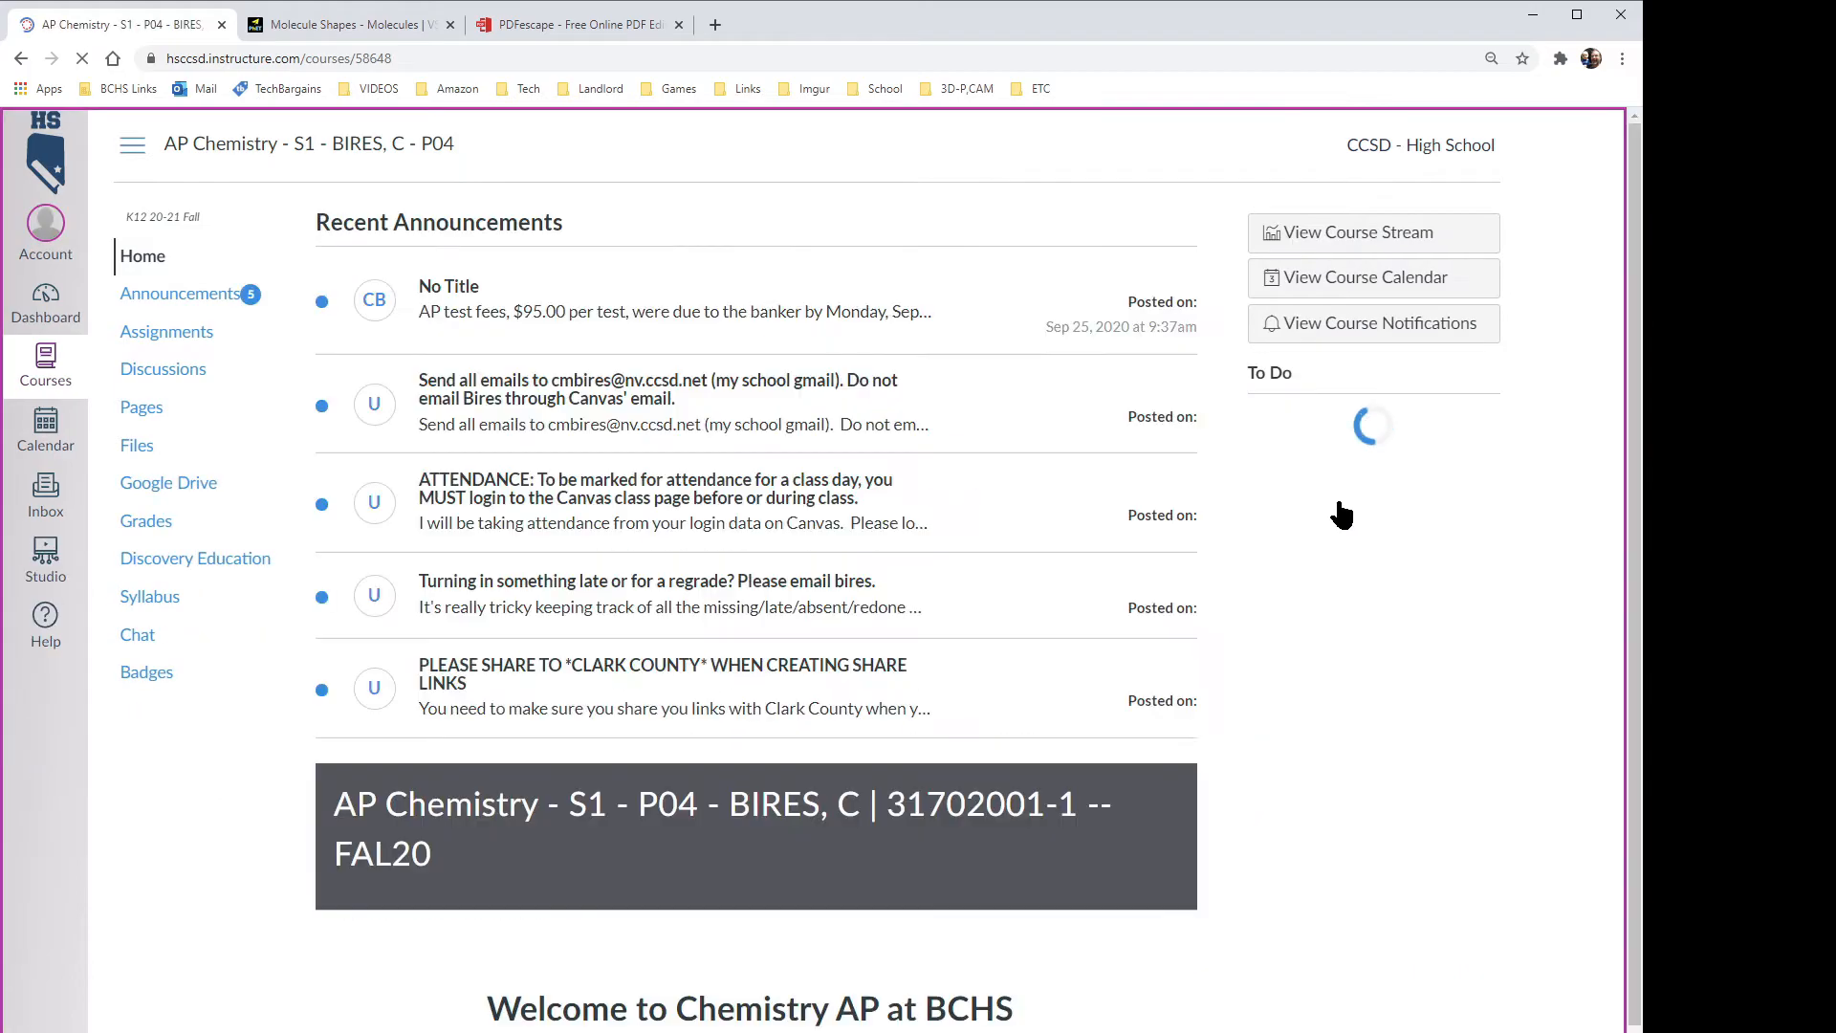
click(174, 323)
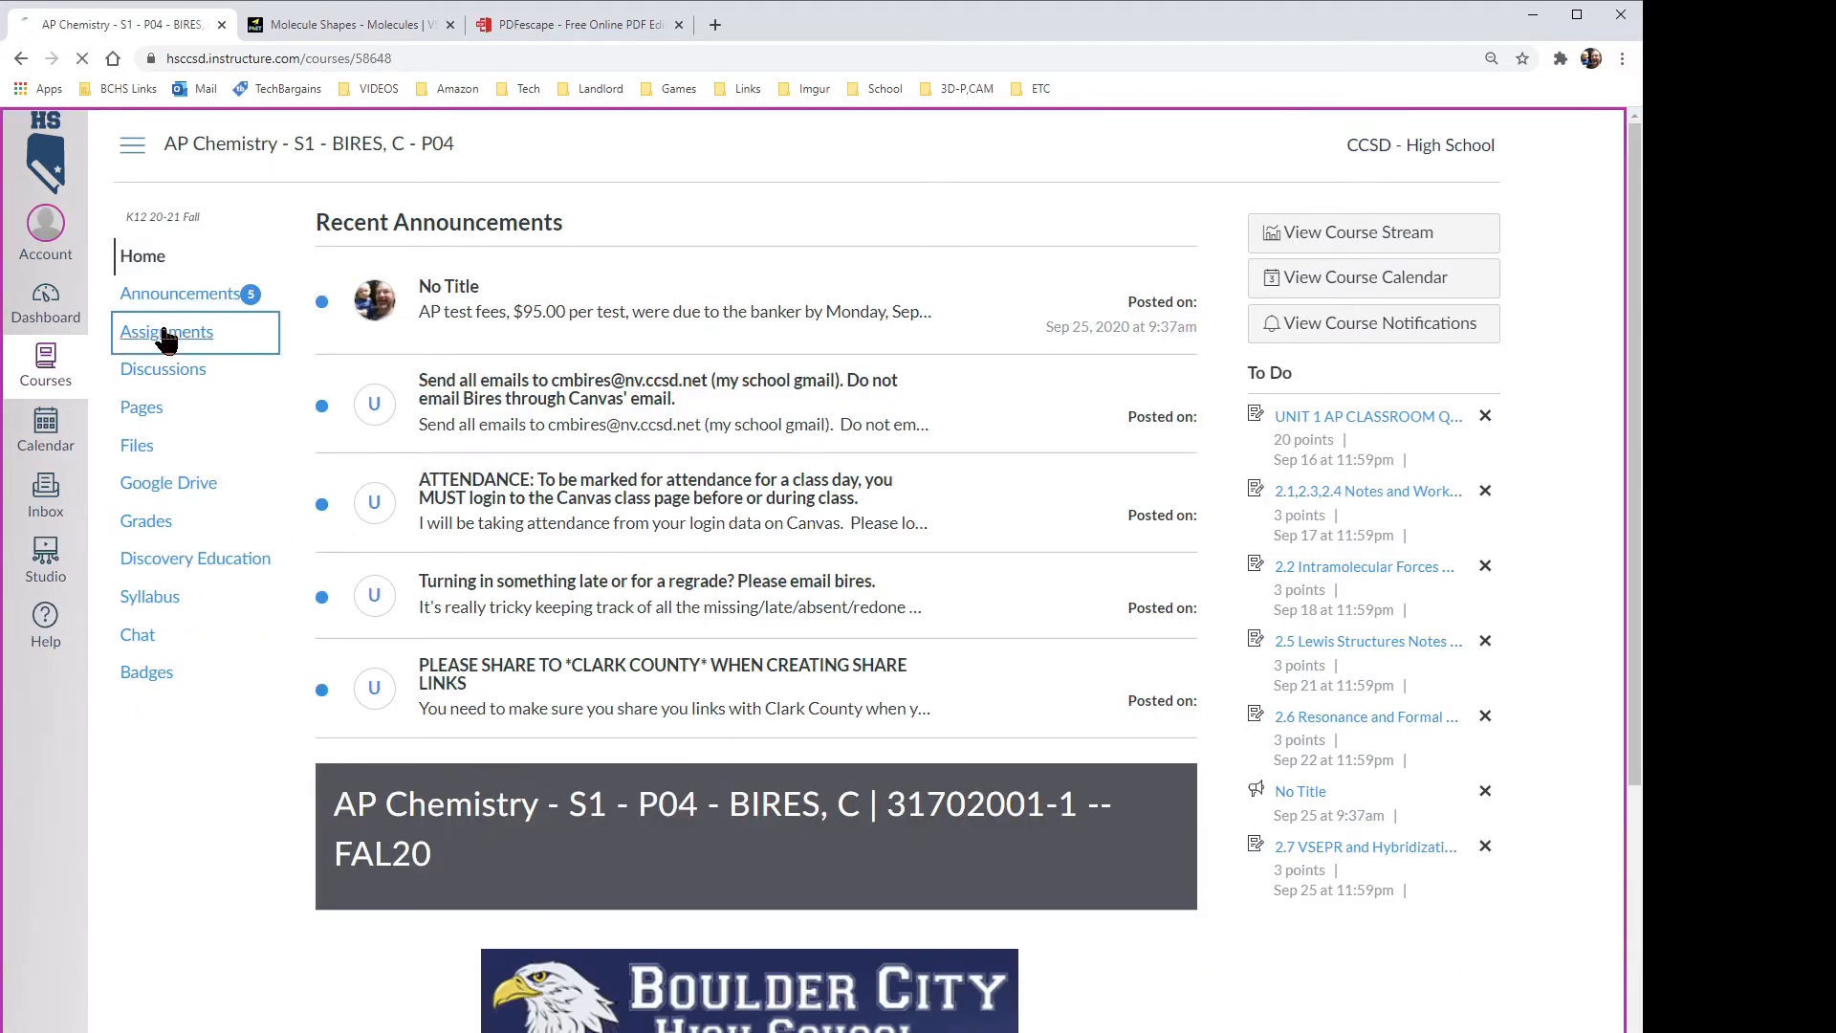
scroll(628, 555, down, 7)
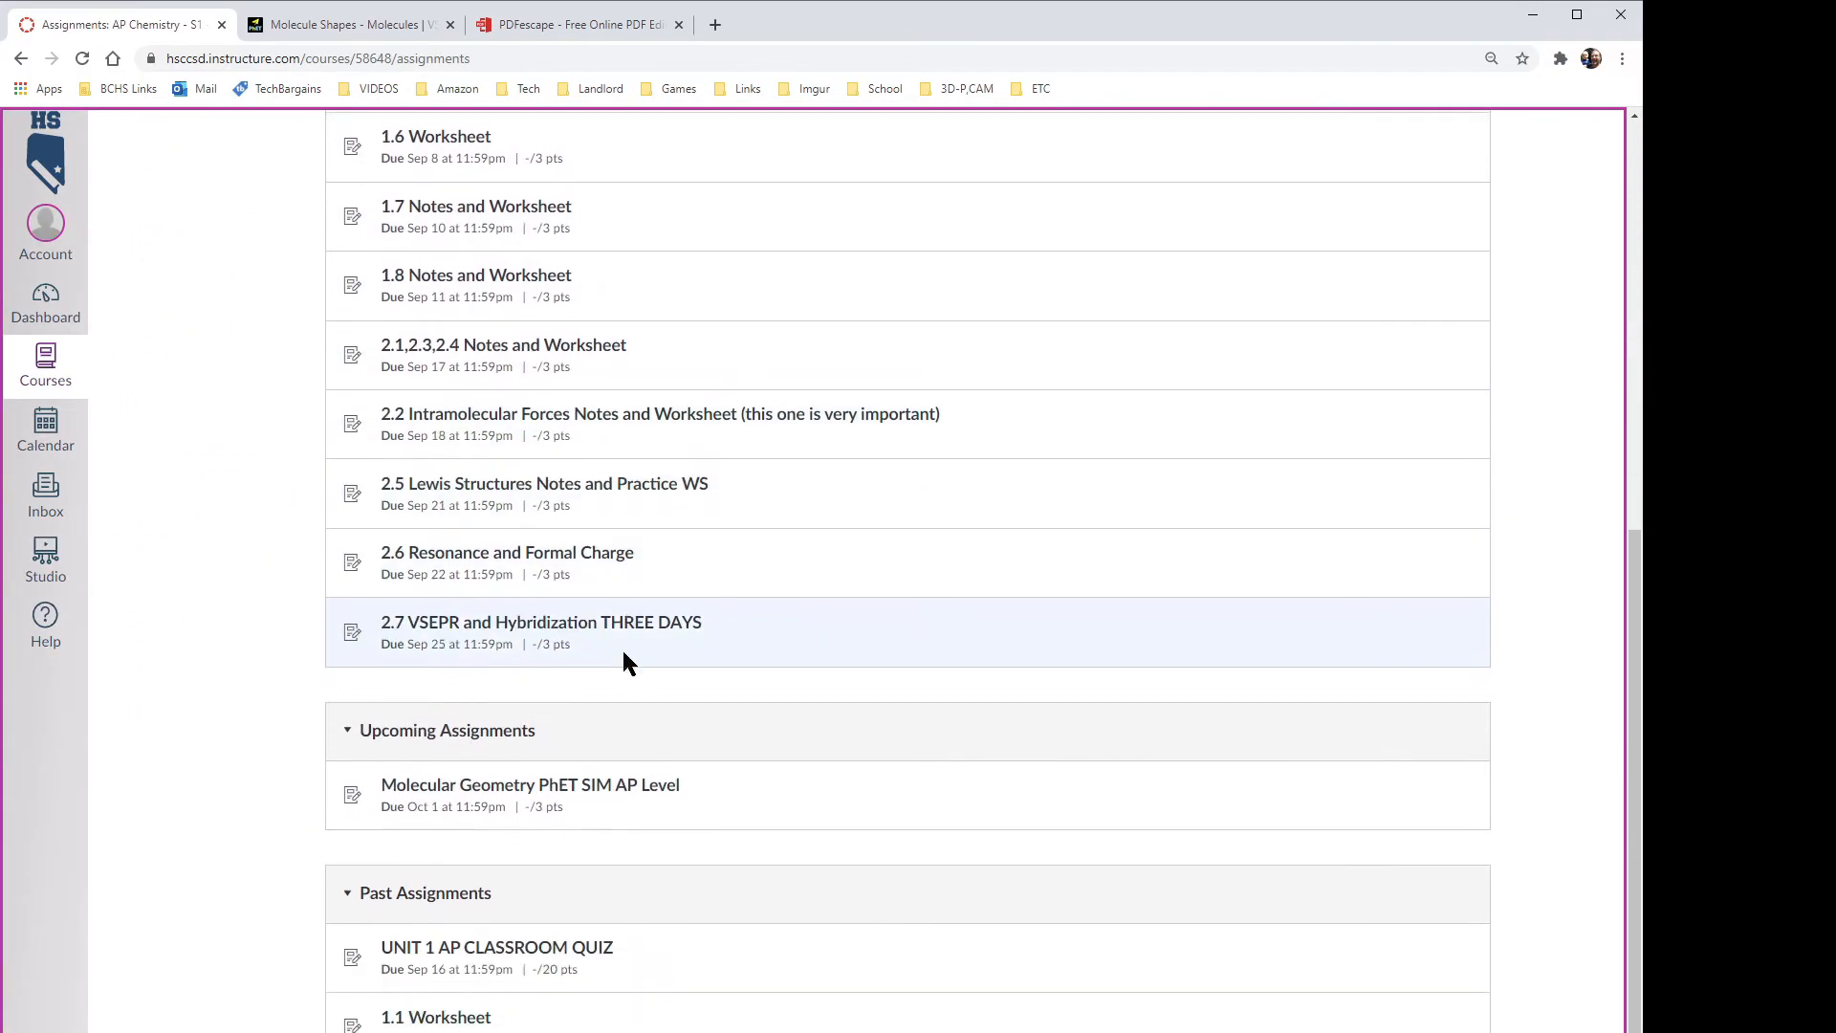
click(585, 776)
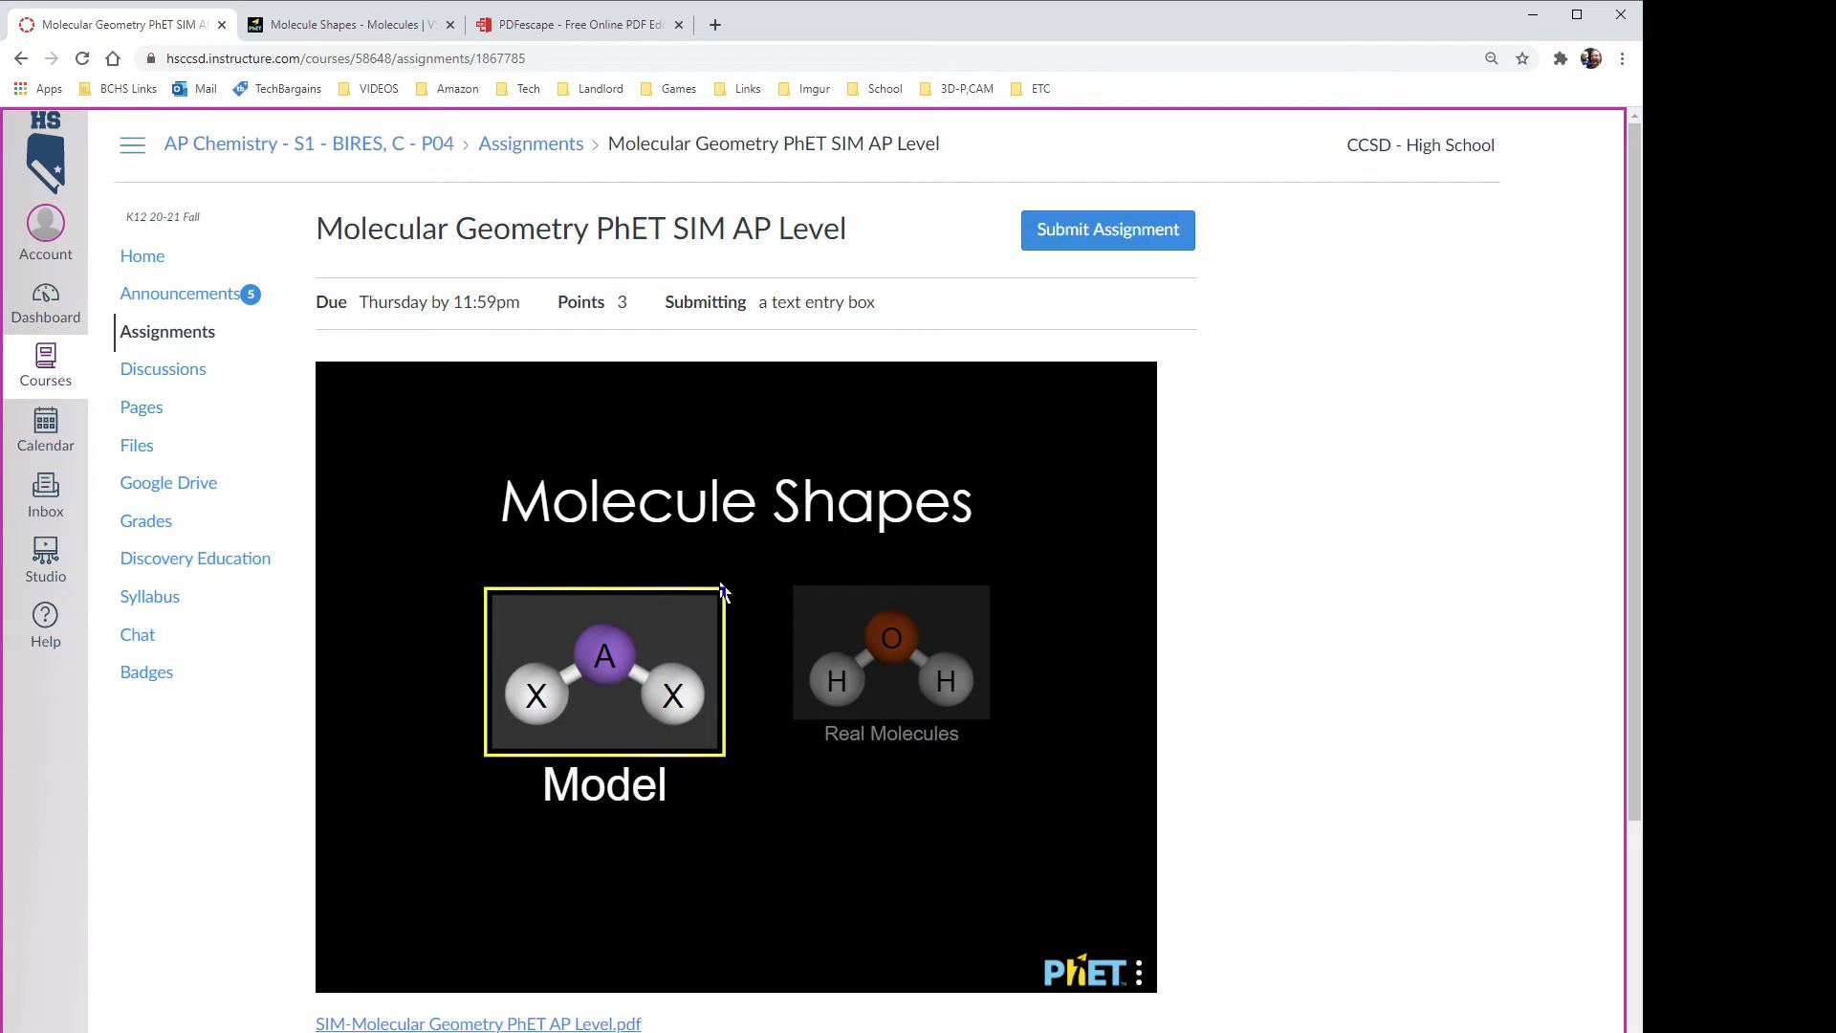
- Look through the assignment page's embedded simulation and the worksheet PDF preview as a student
scroll(1272, 775, down, 2)
scroll(1268, 765, down, 4)
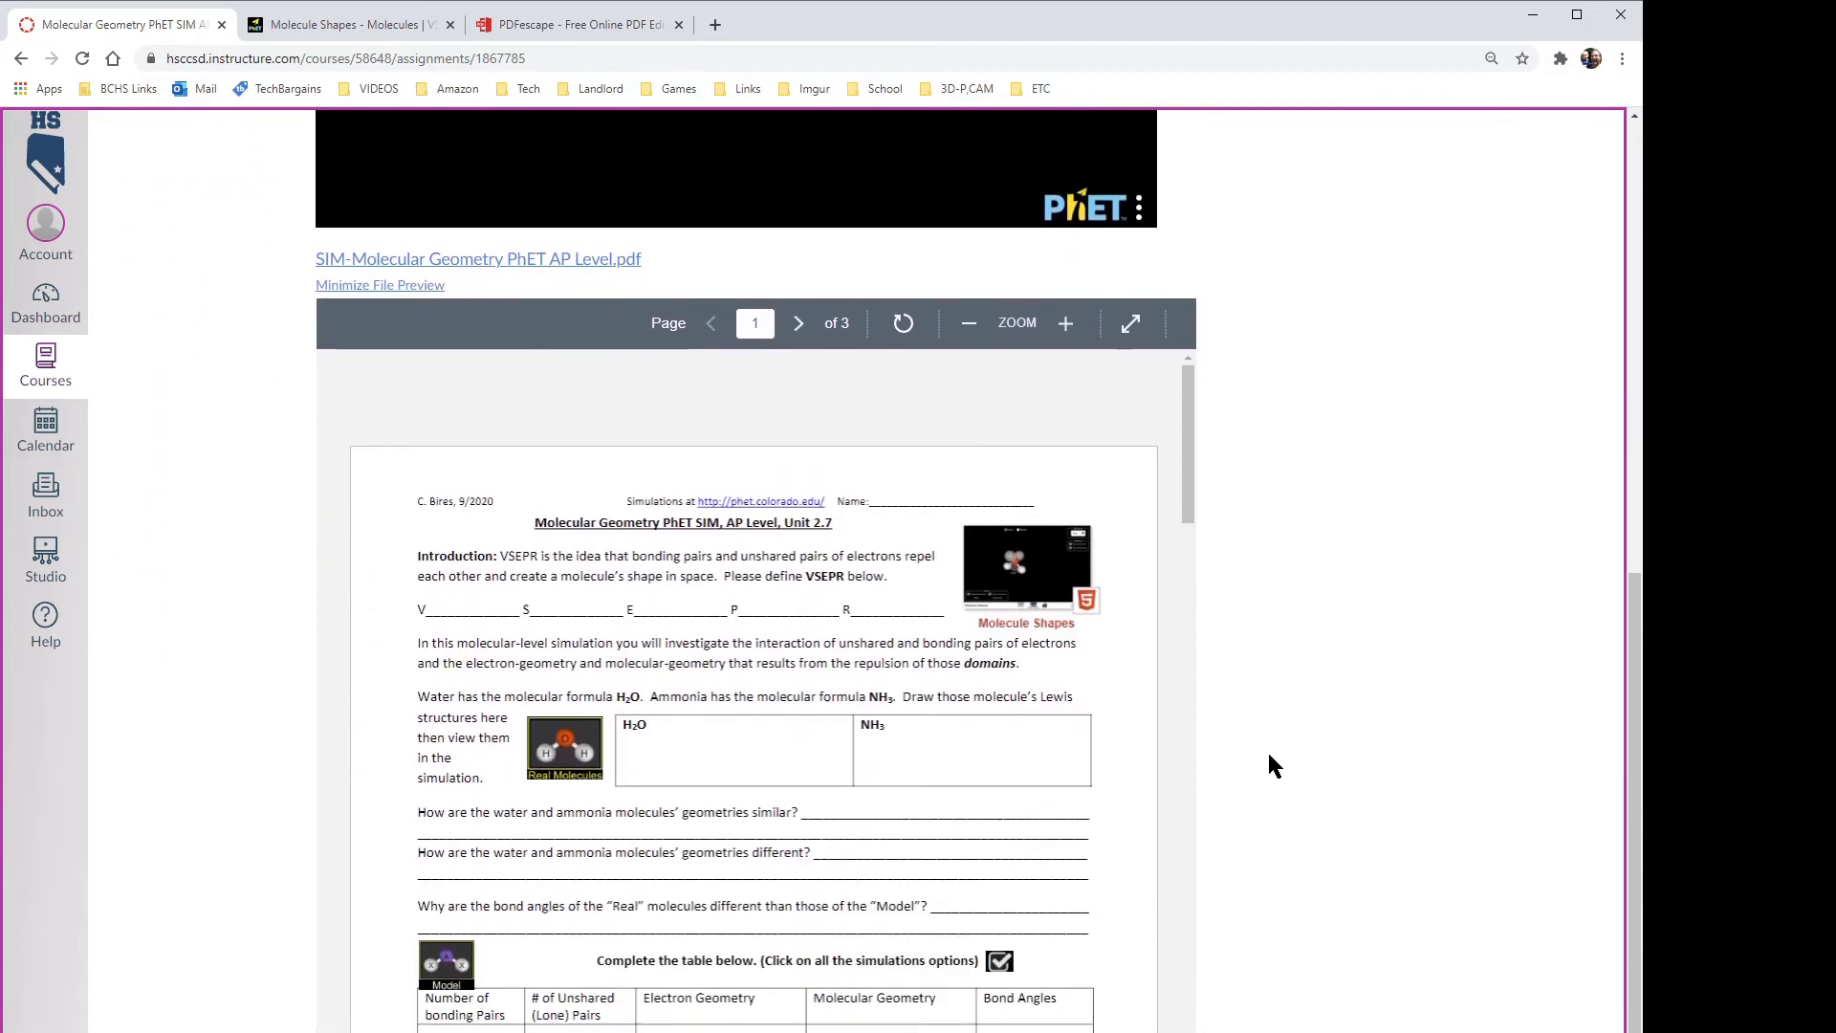
scroll(992, 784, down, 8)
scroll(991, 773, down, 15)
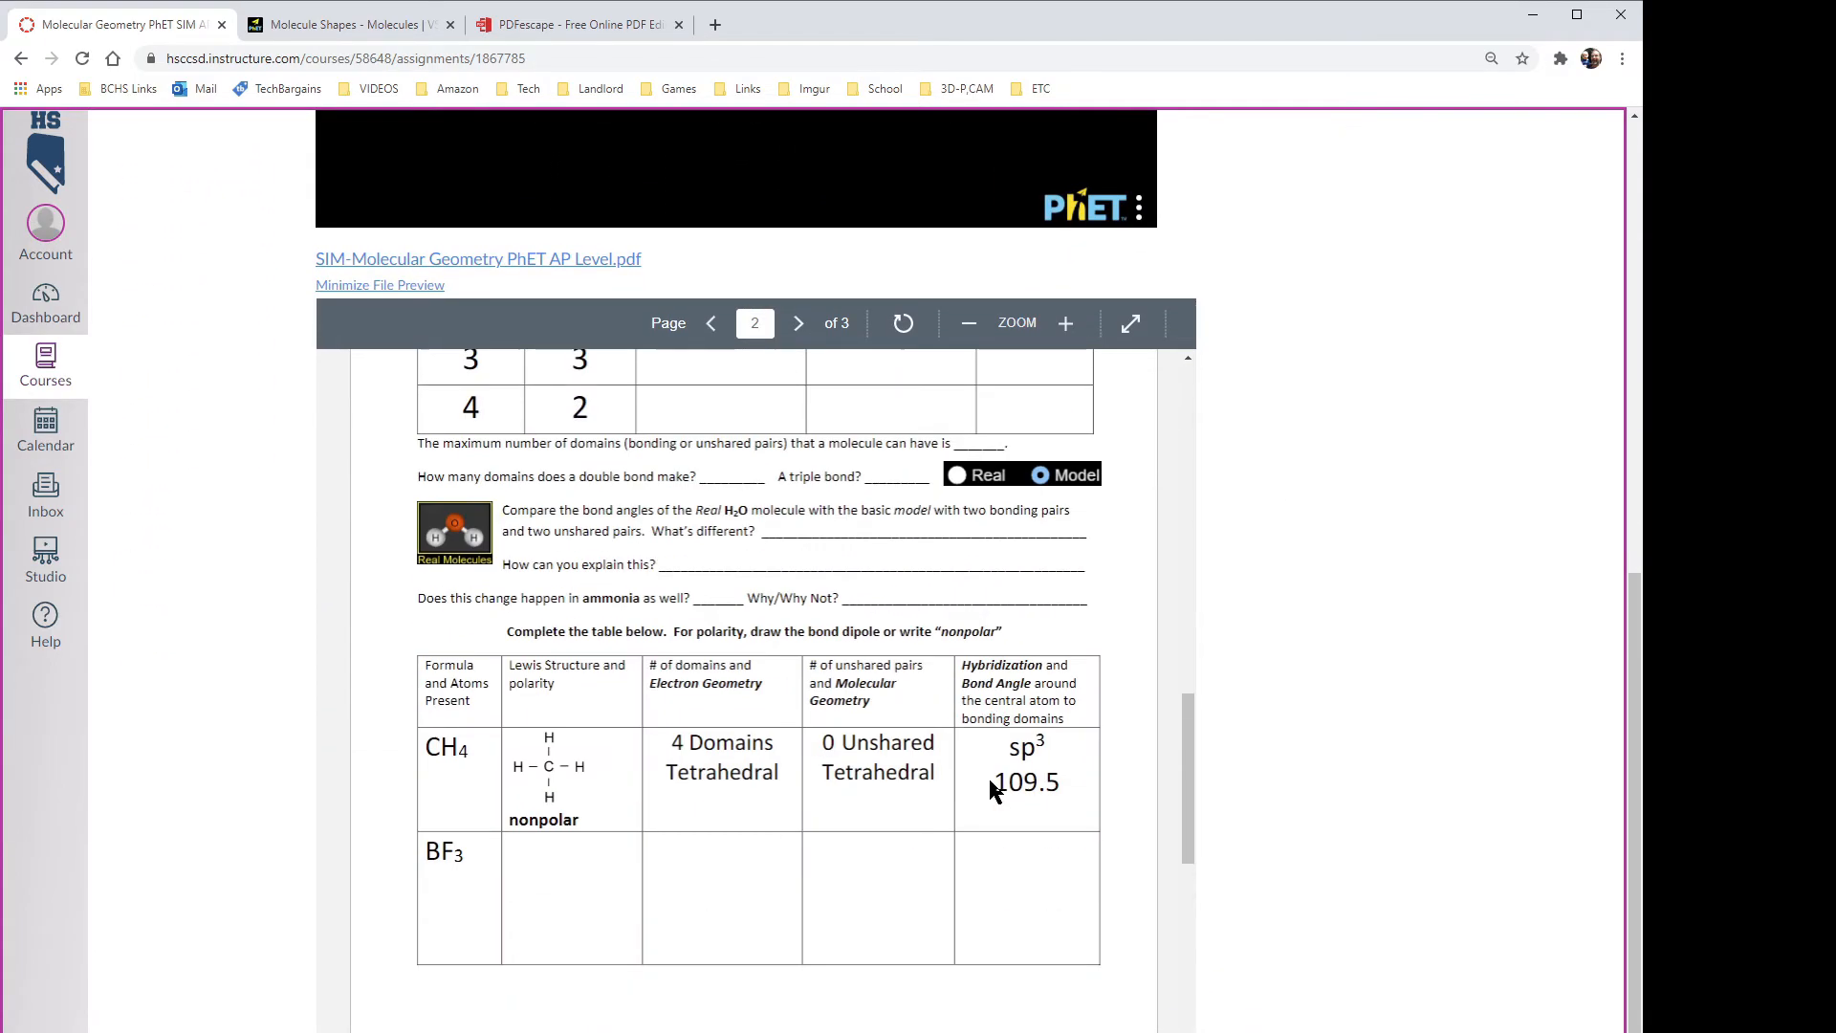
scroll(1362, 852, up, 6)
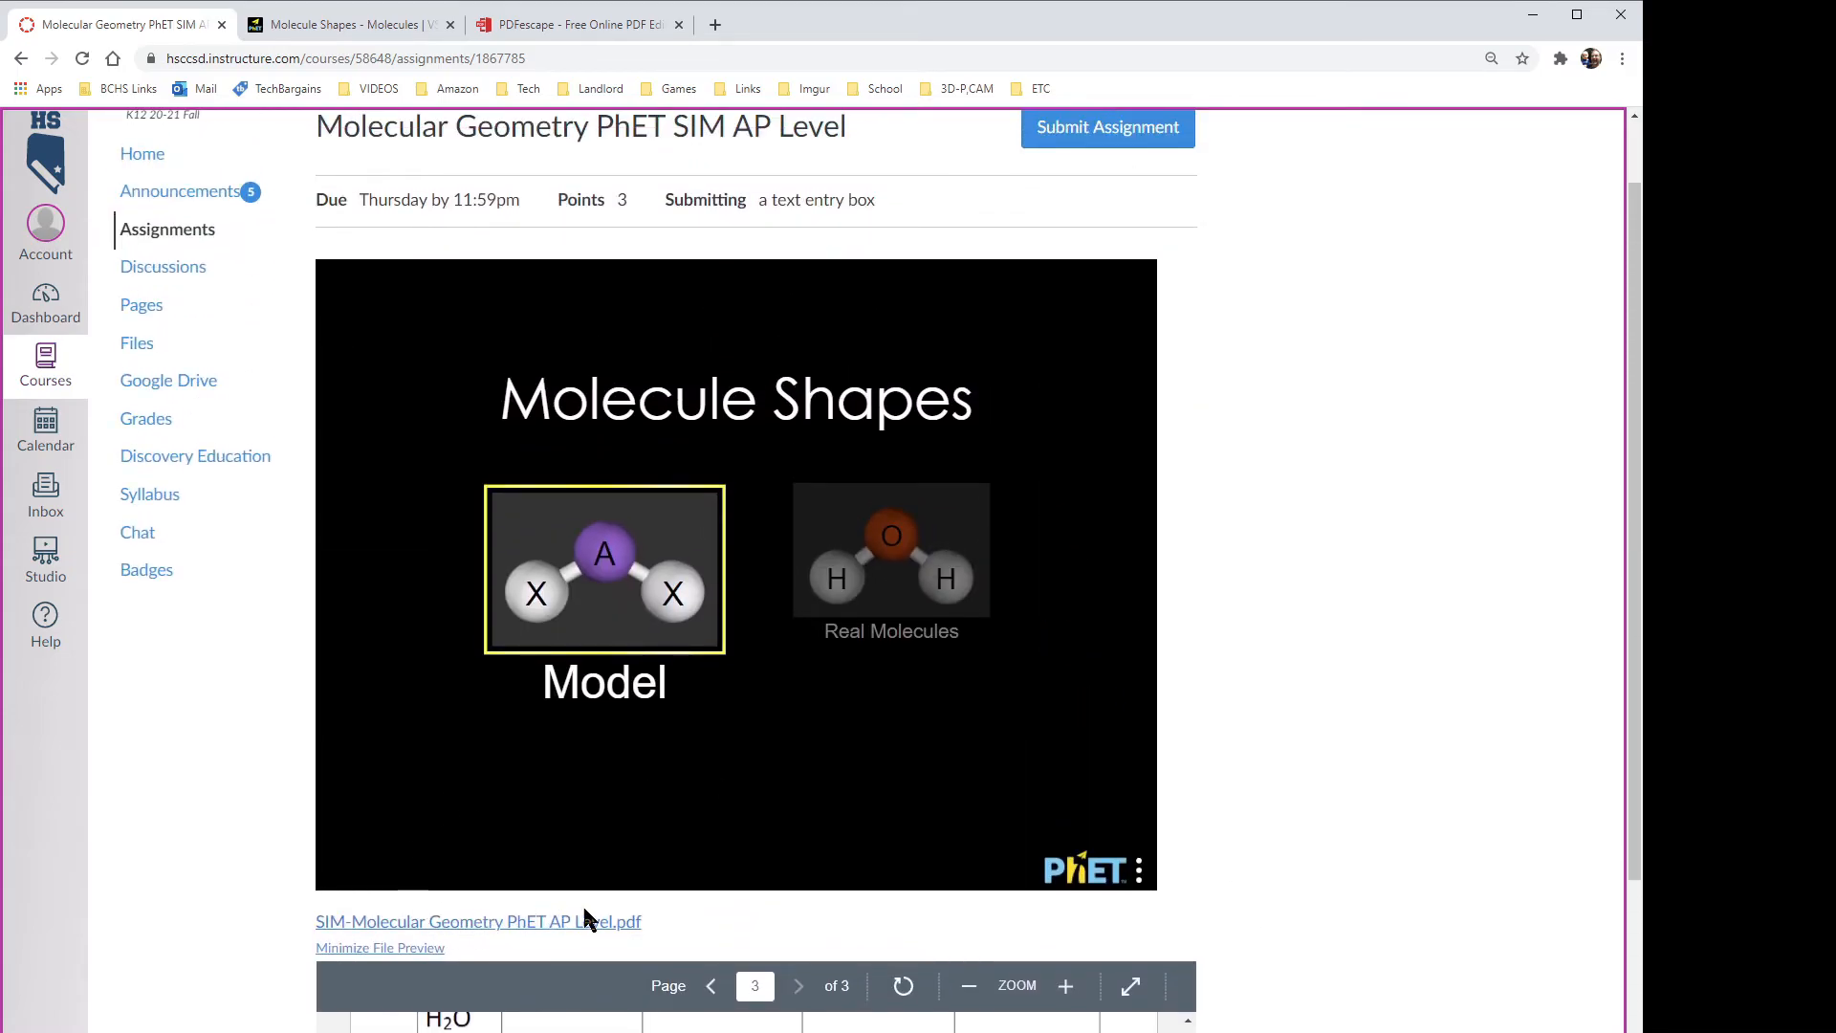
scroll(1244, 459, up, 1)
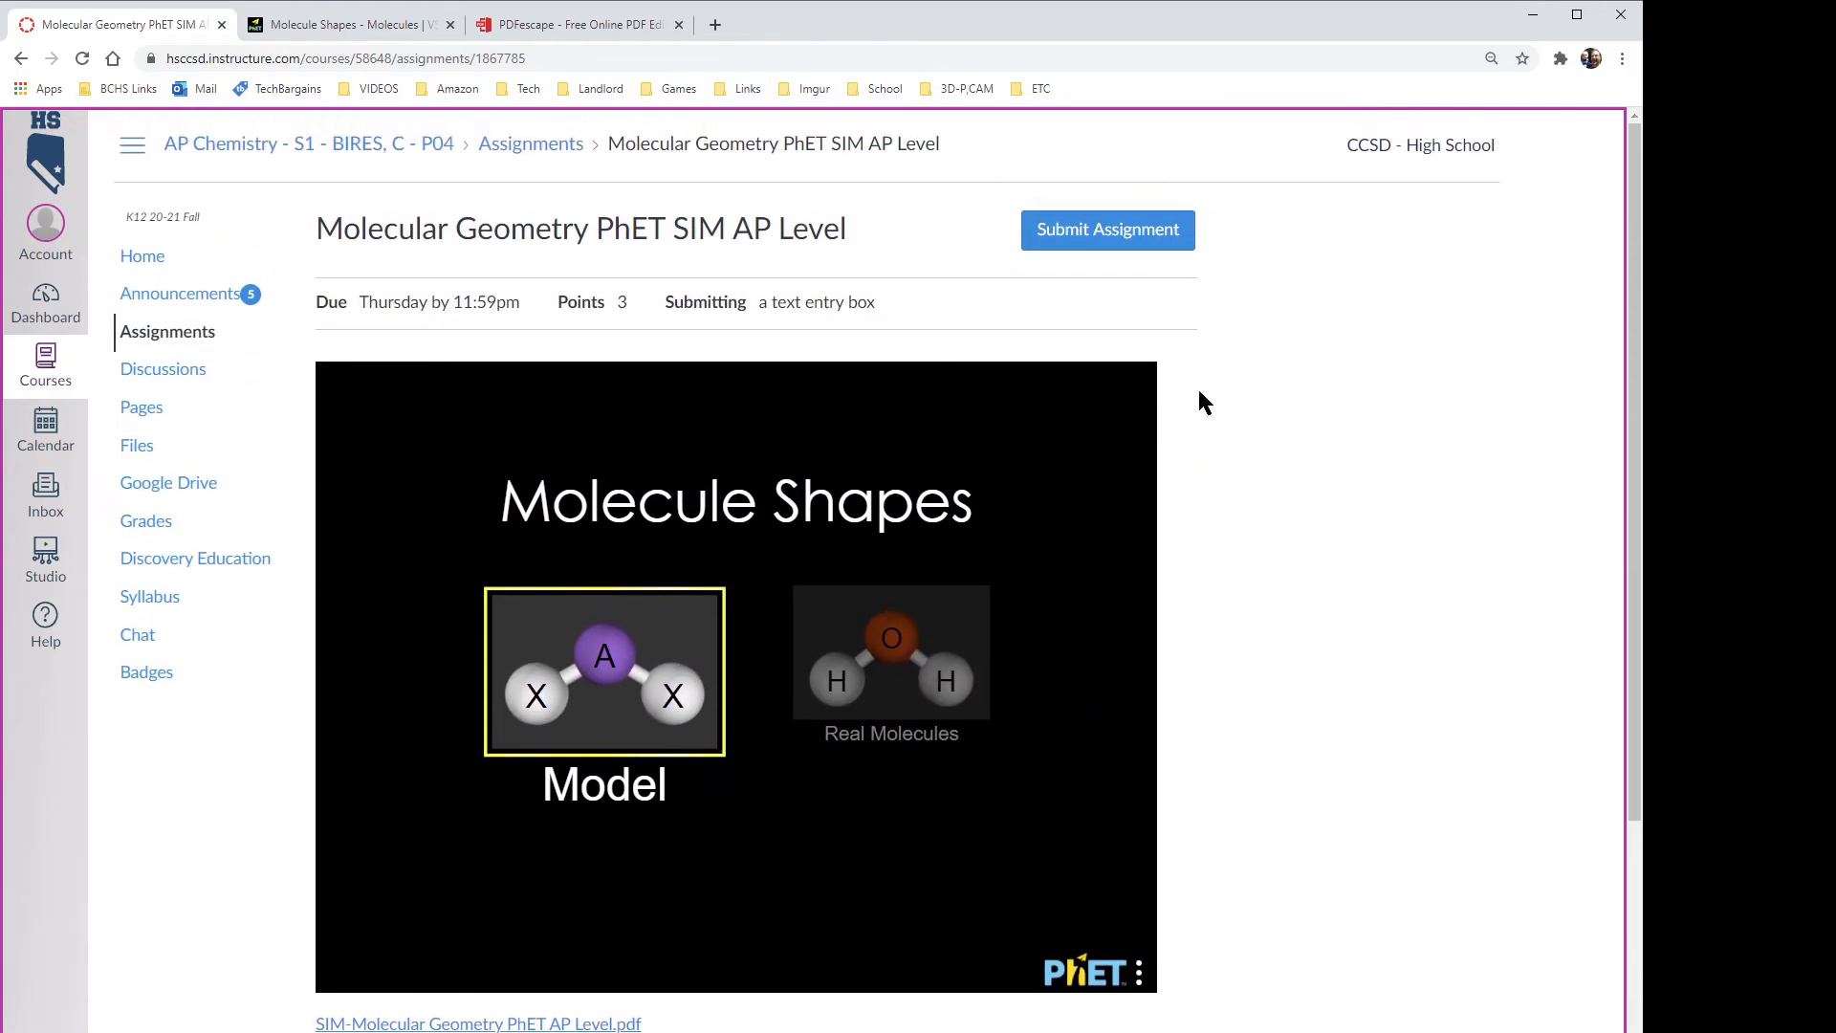
- Start submitting the assignment and place the cursor in the empty text entry box
click(1109, 251)
click(428, 839)
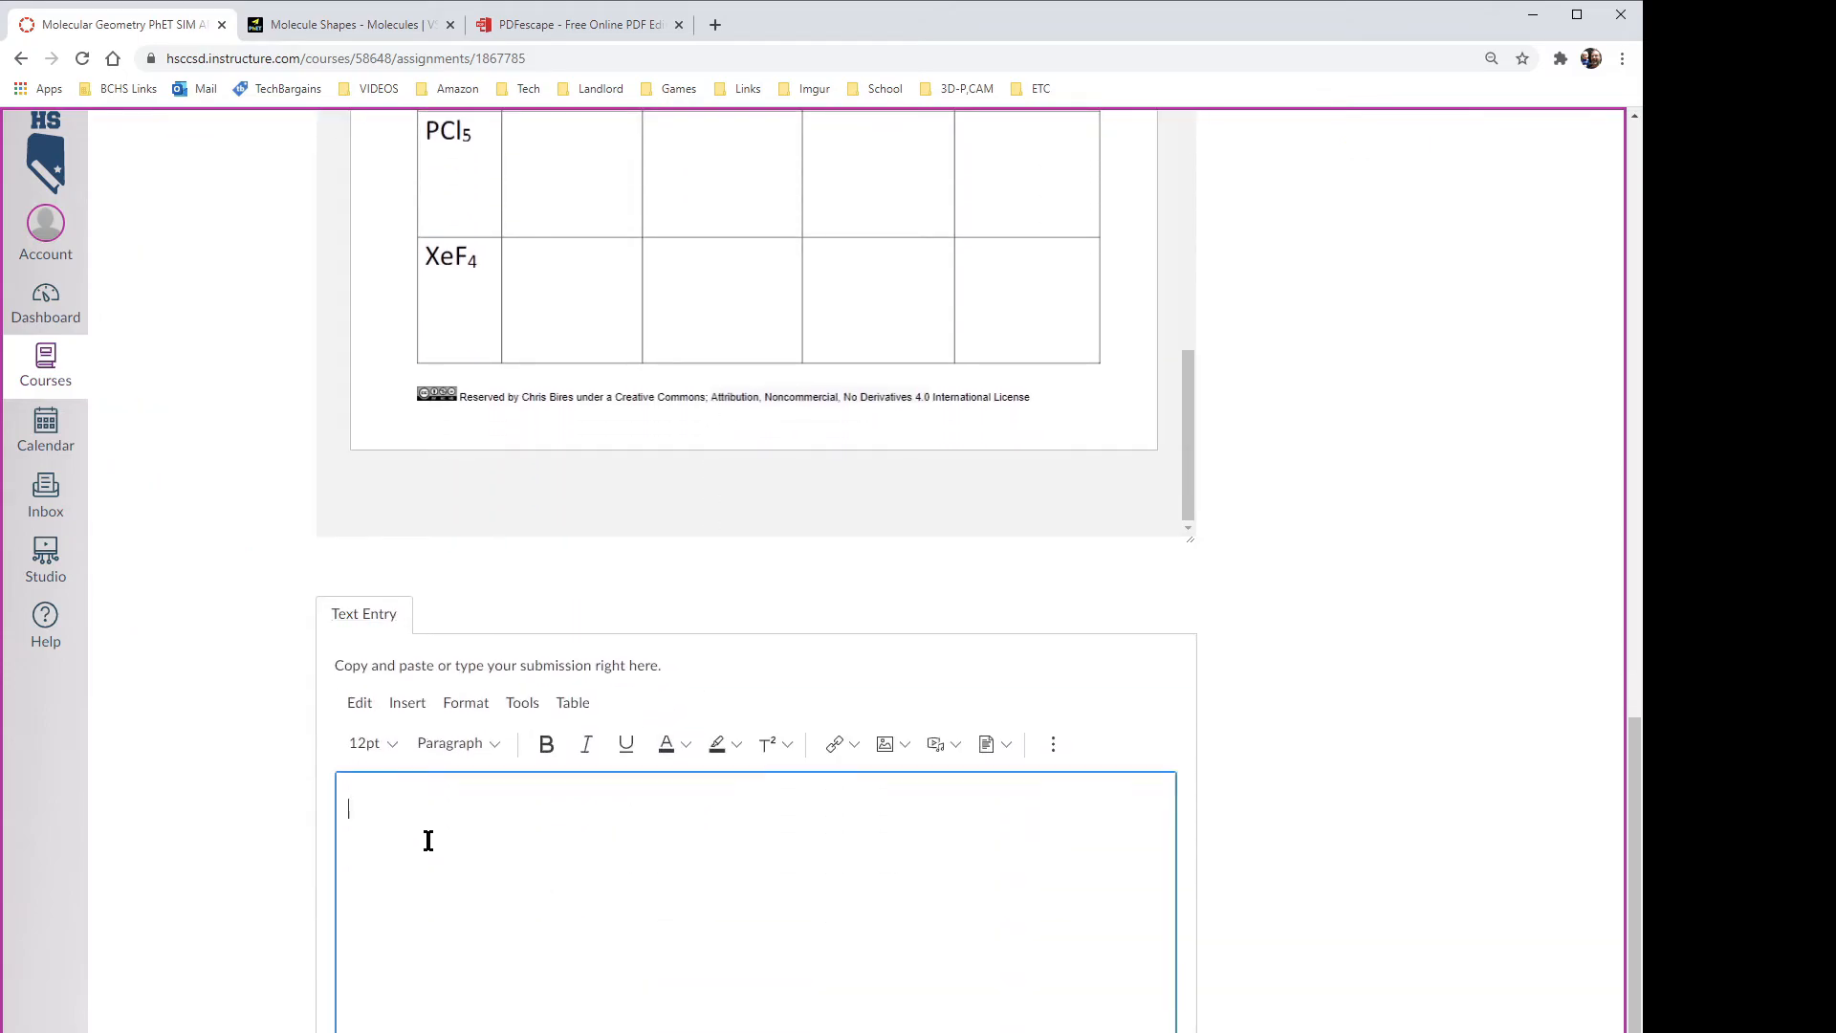
scroll(532, 807, up, 5)
scroll(565, 669, down, 2)
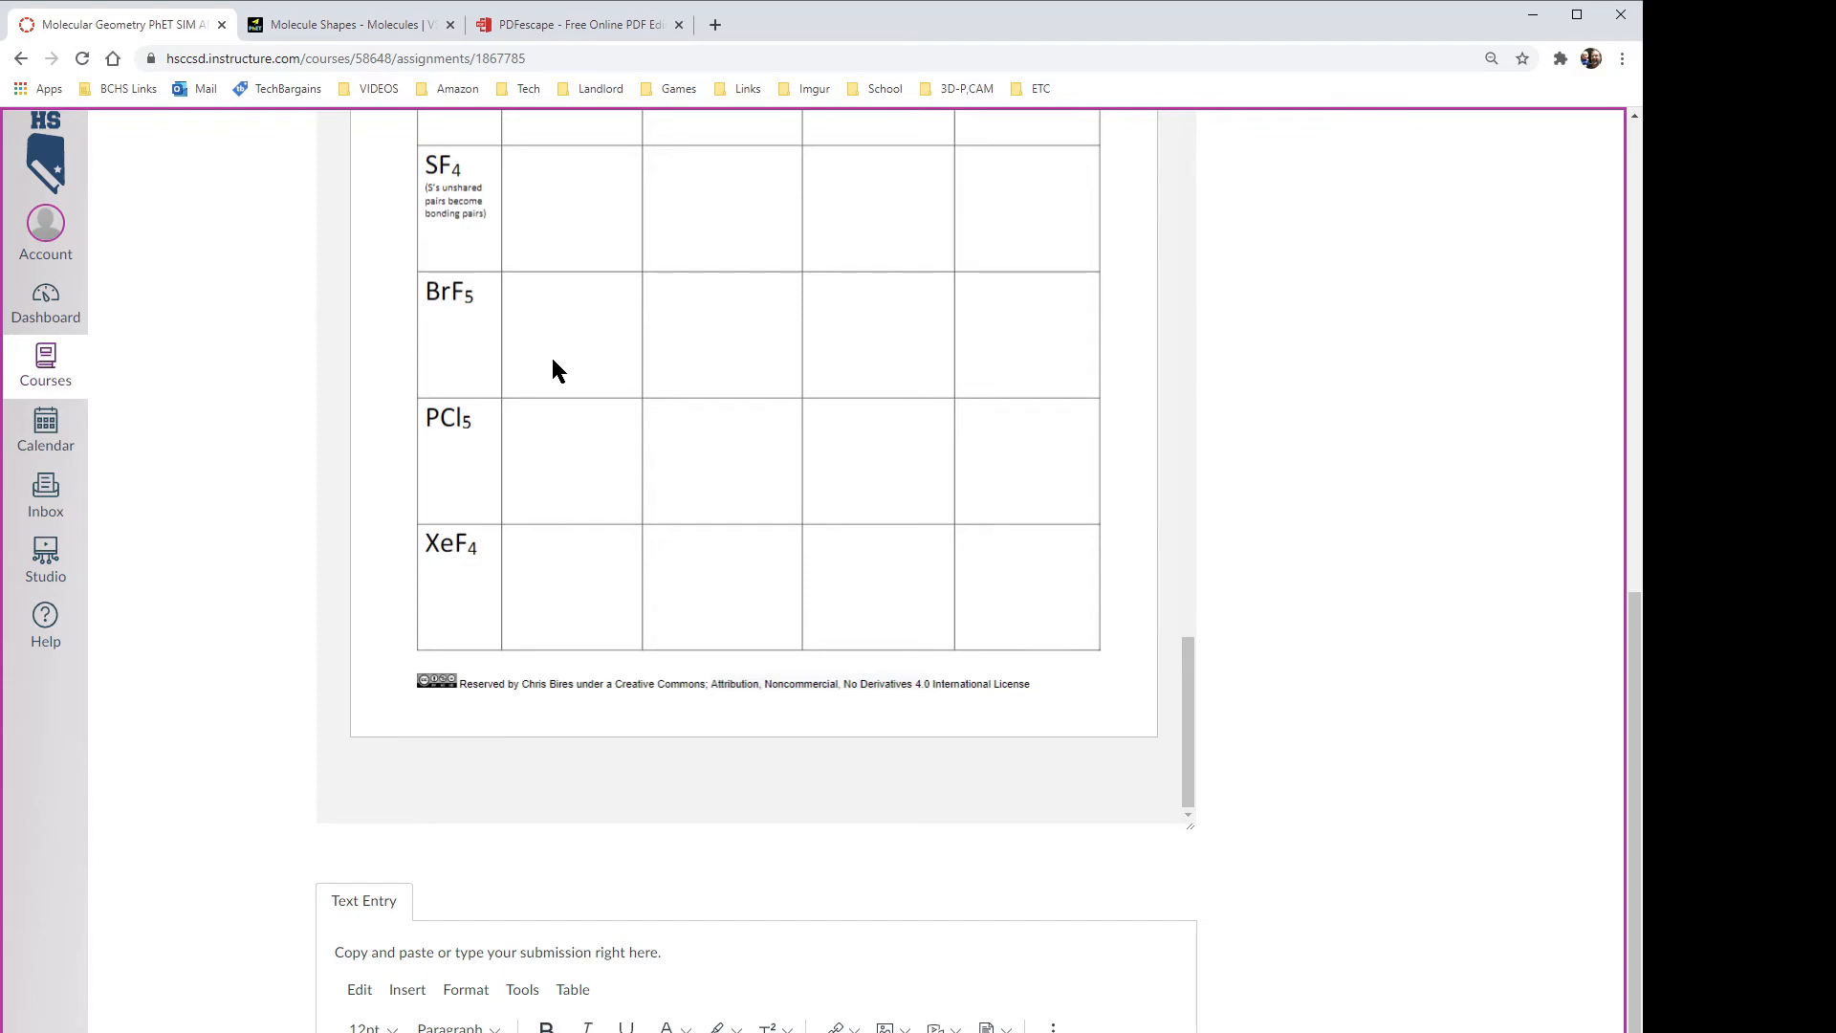
scroll(486, 803, down, 3)
click(417, 880)
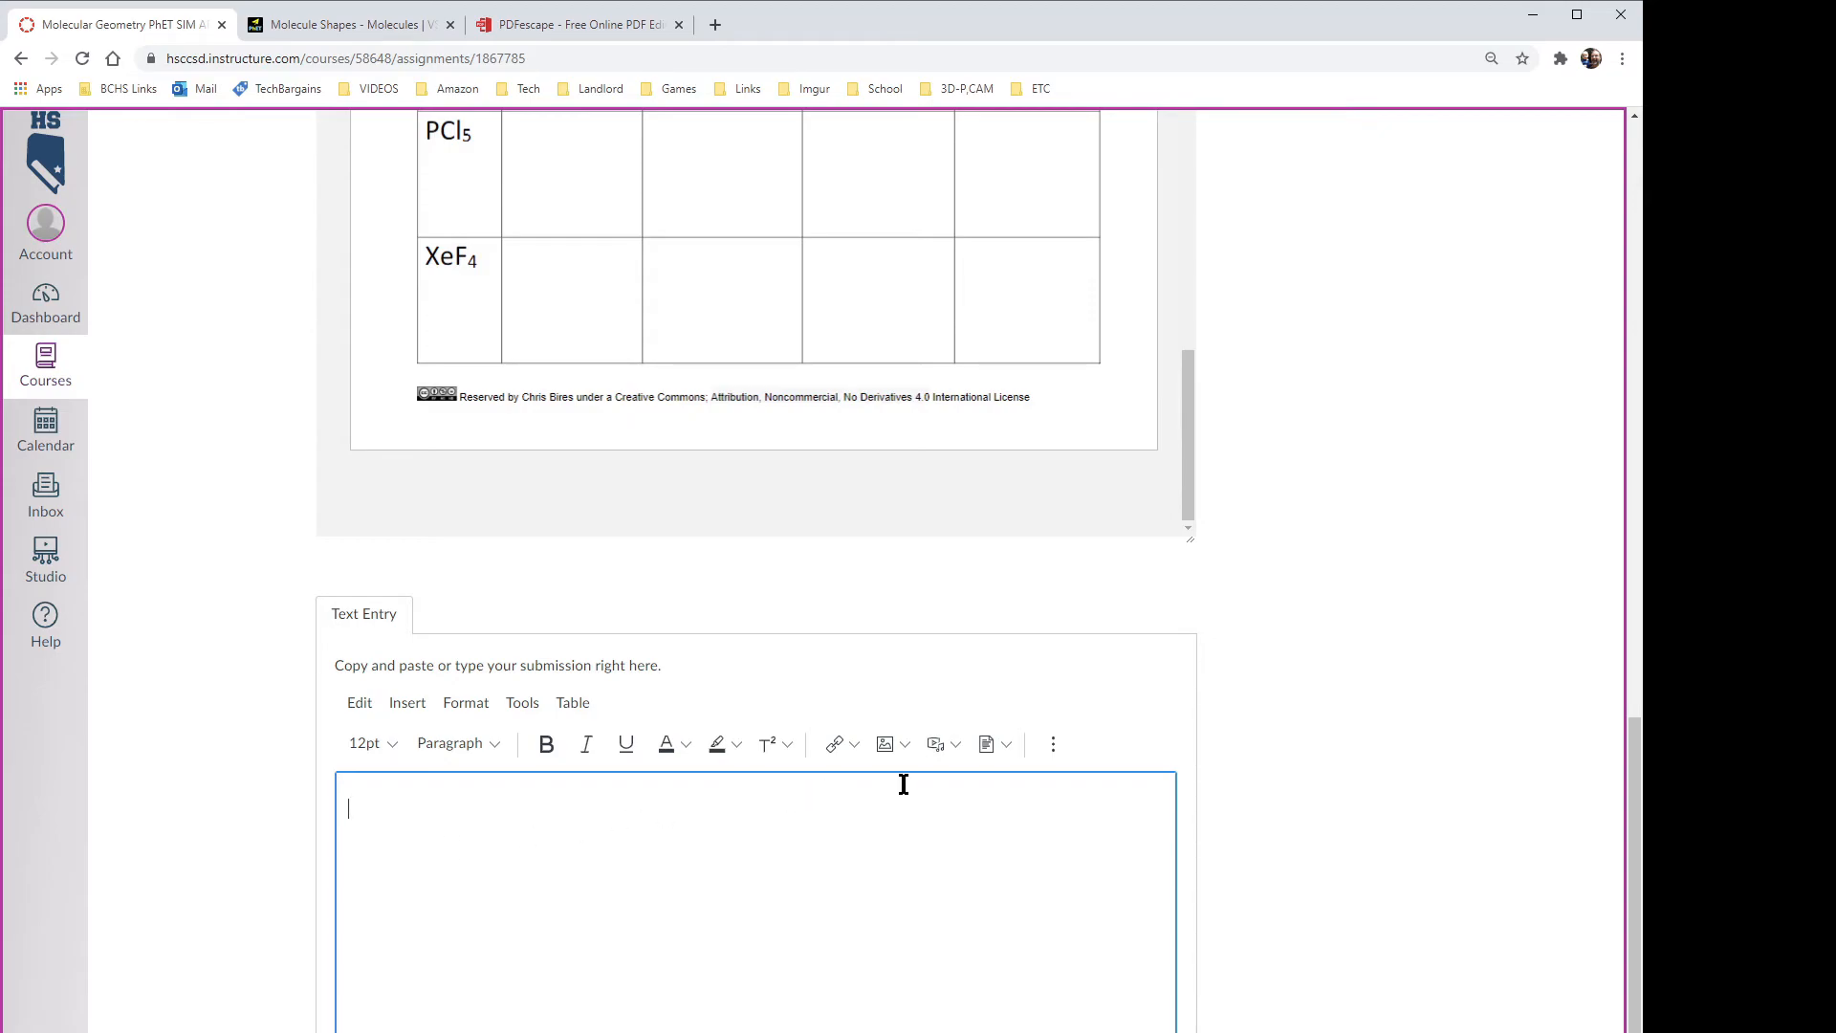
- Upload SIM-Molecular Geometry PhET AP Level.pdf from the computer as a document into the submission text
click(1001, 748)
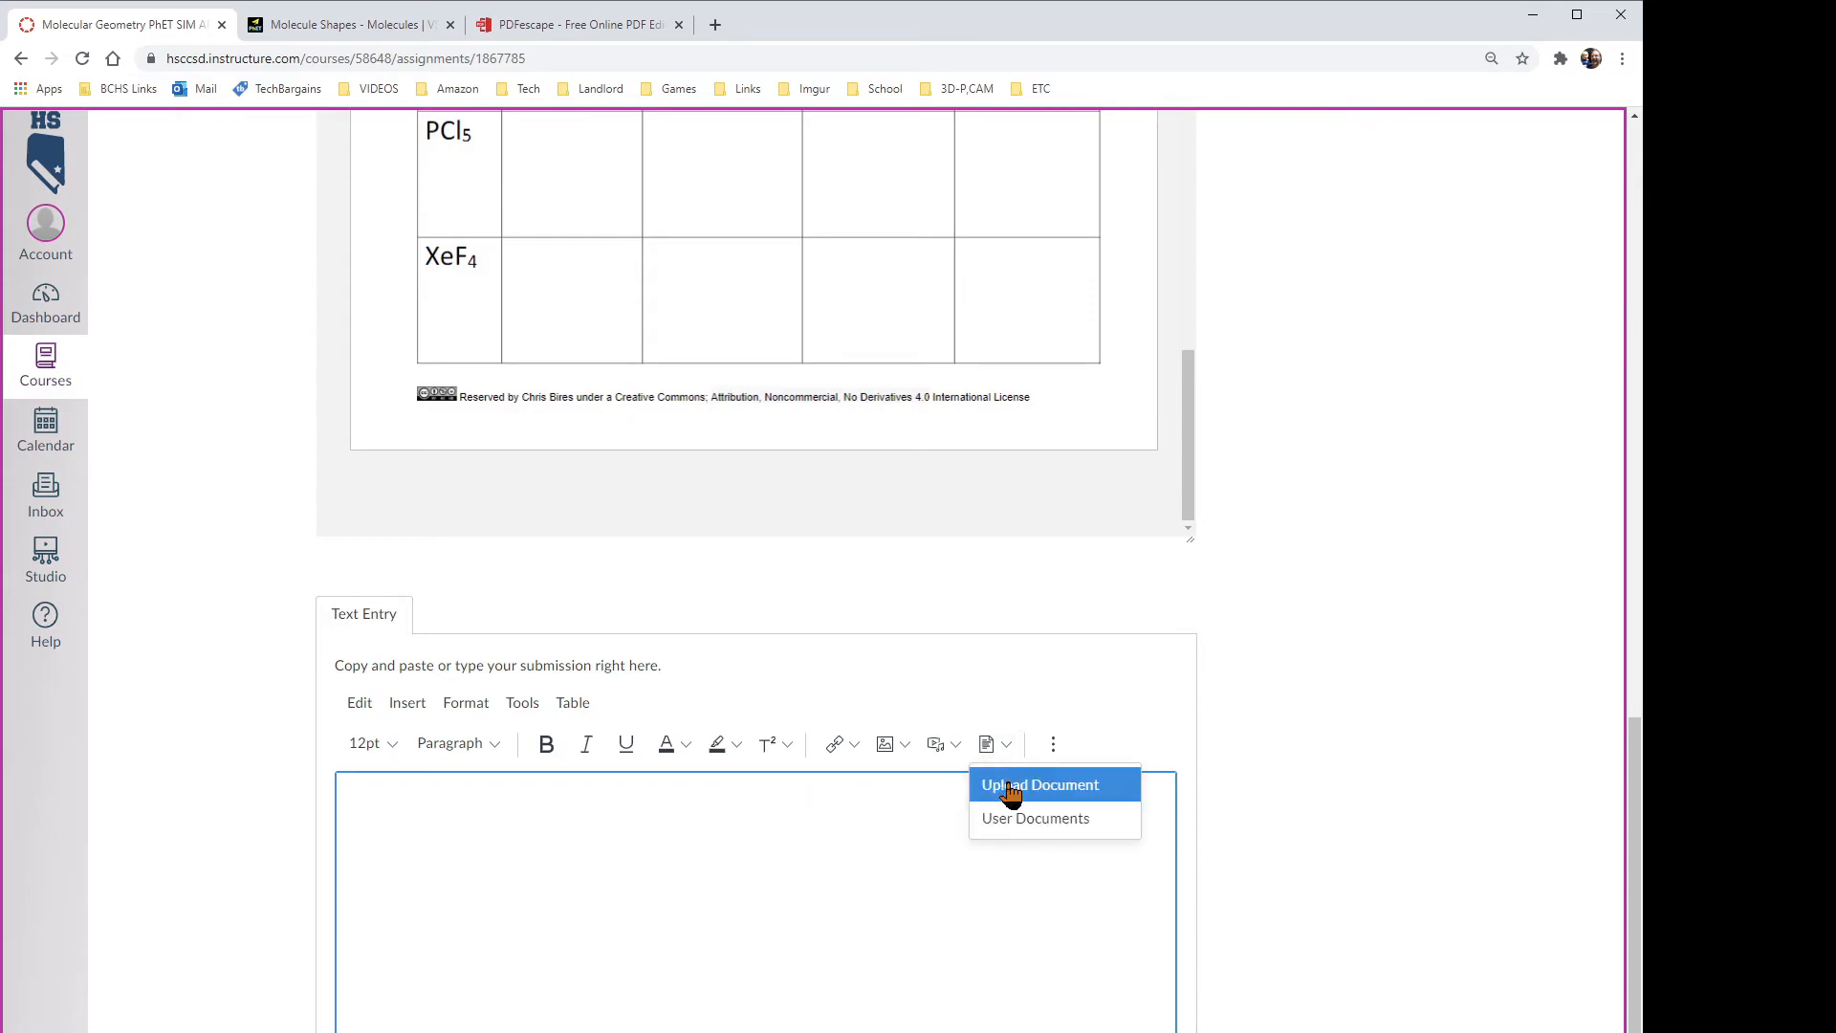
click(1005, 781)
click(822, 555)
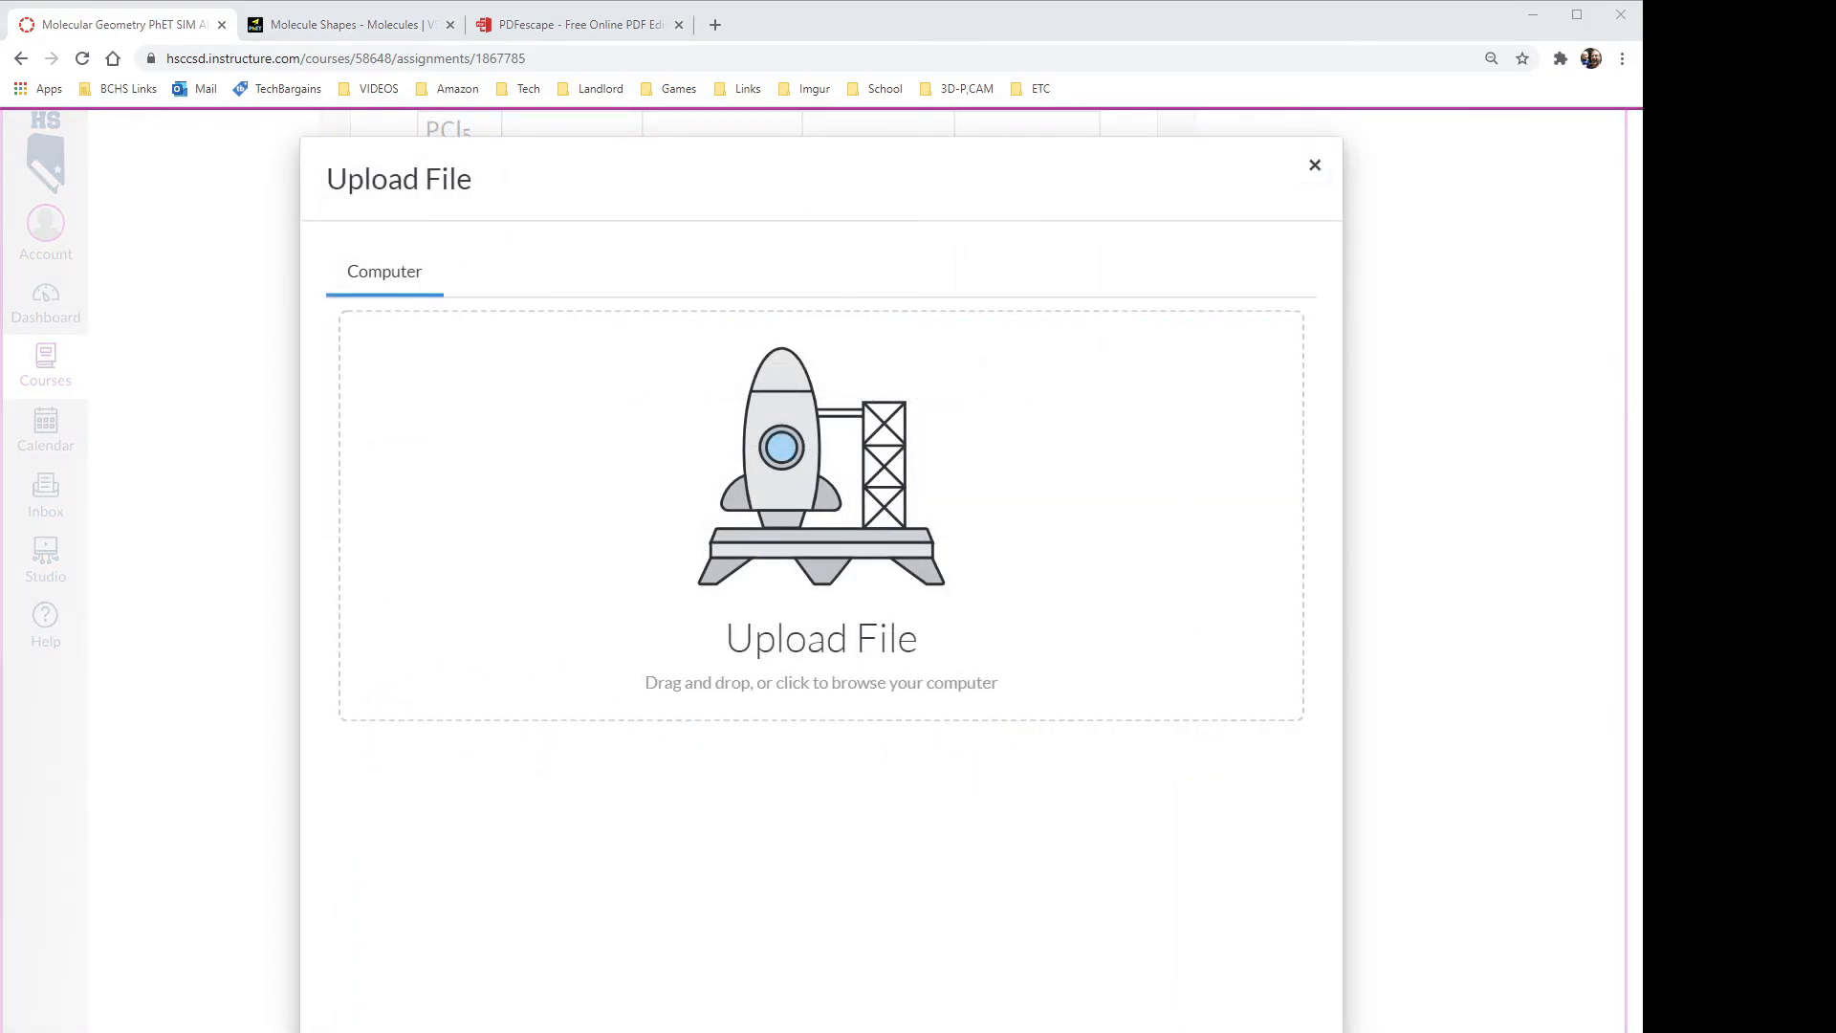
double_click(346, 458)
click(1280, 1029)
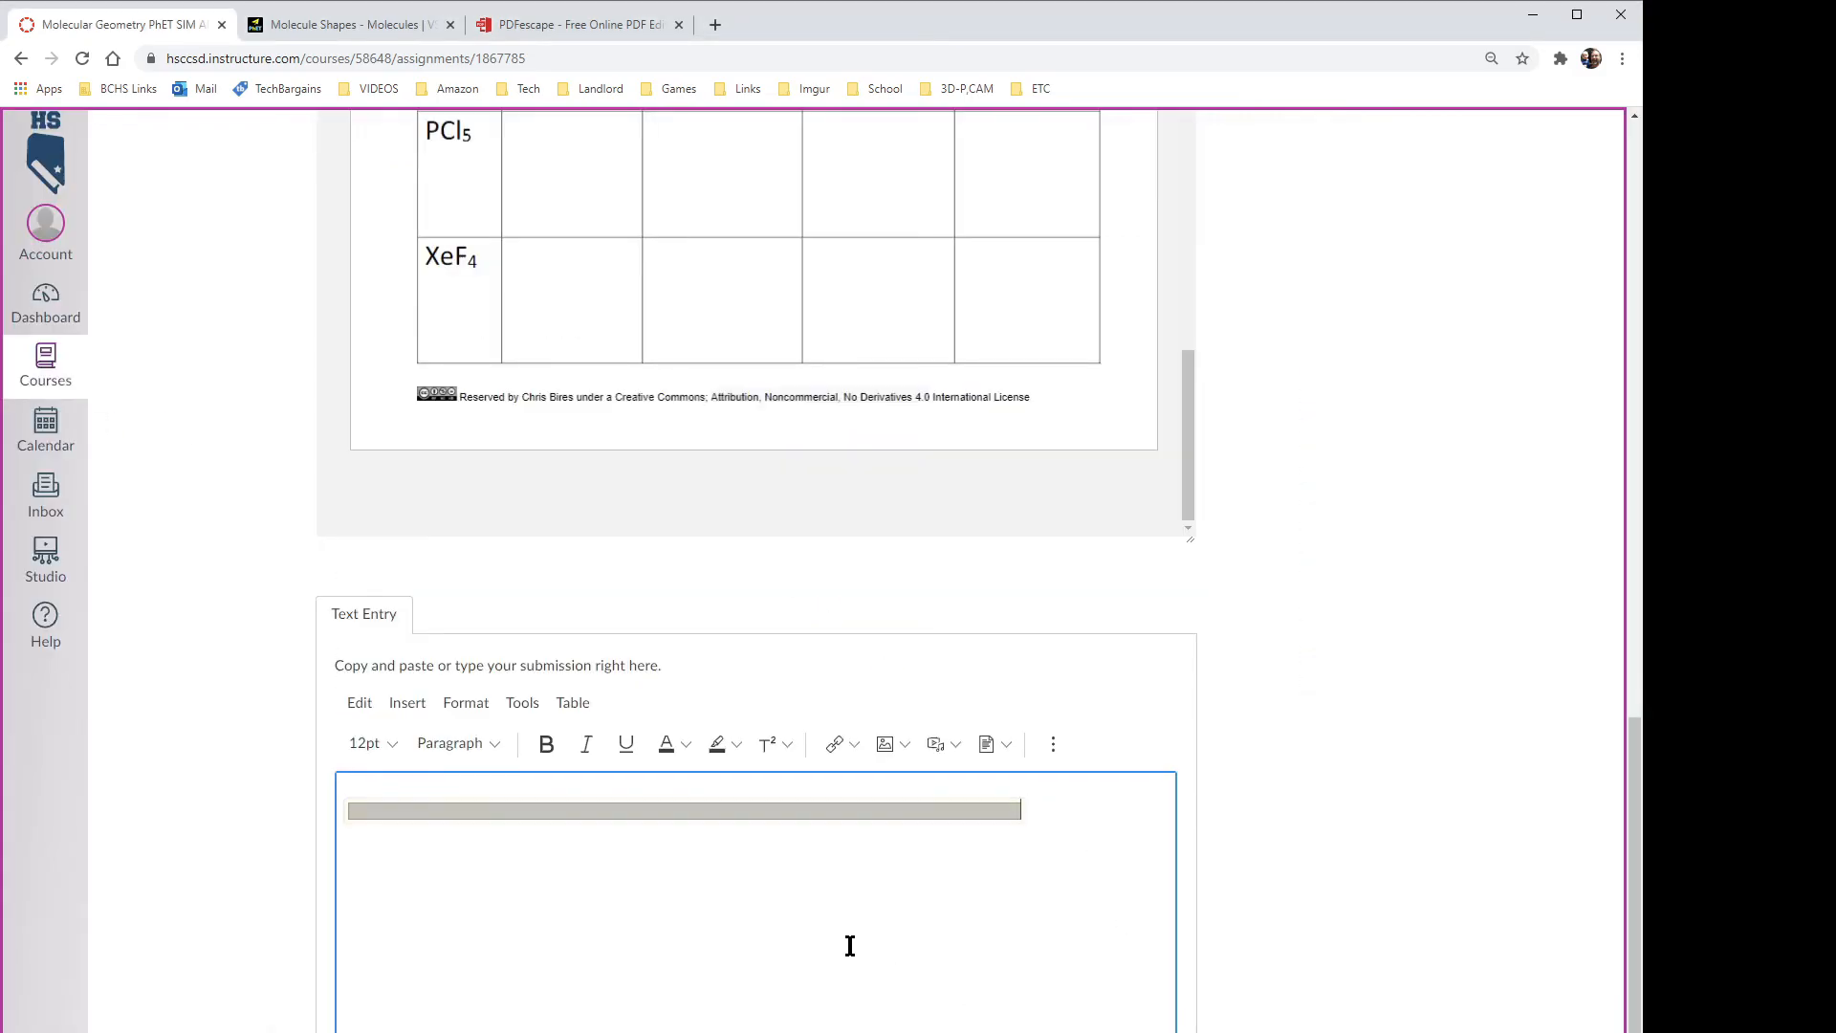
- Set the uploaded PDF's link to automatically open an in-line preview, and submit the assignment
click(483, 808)
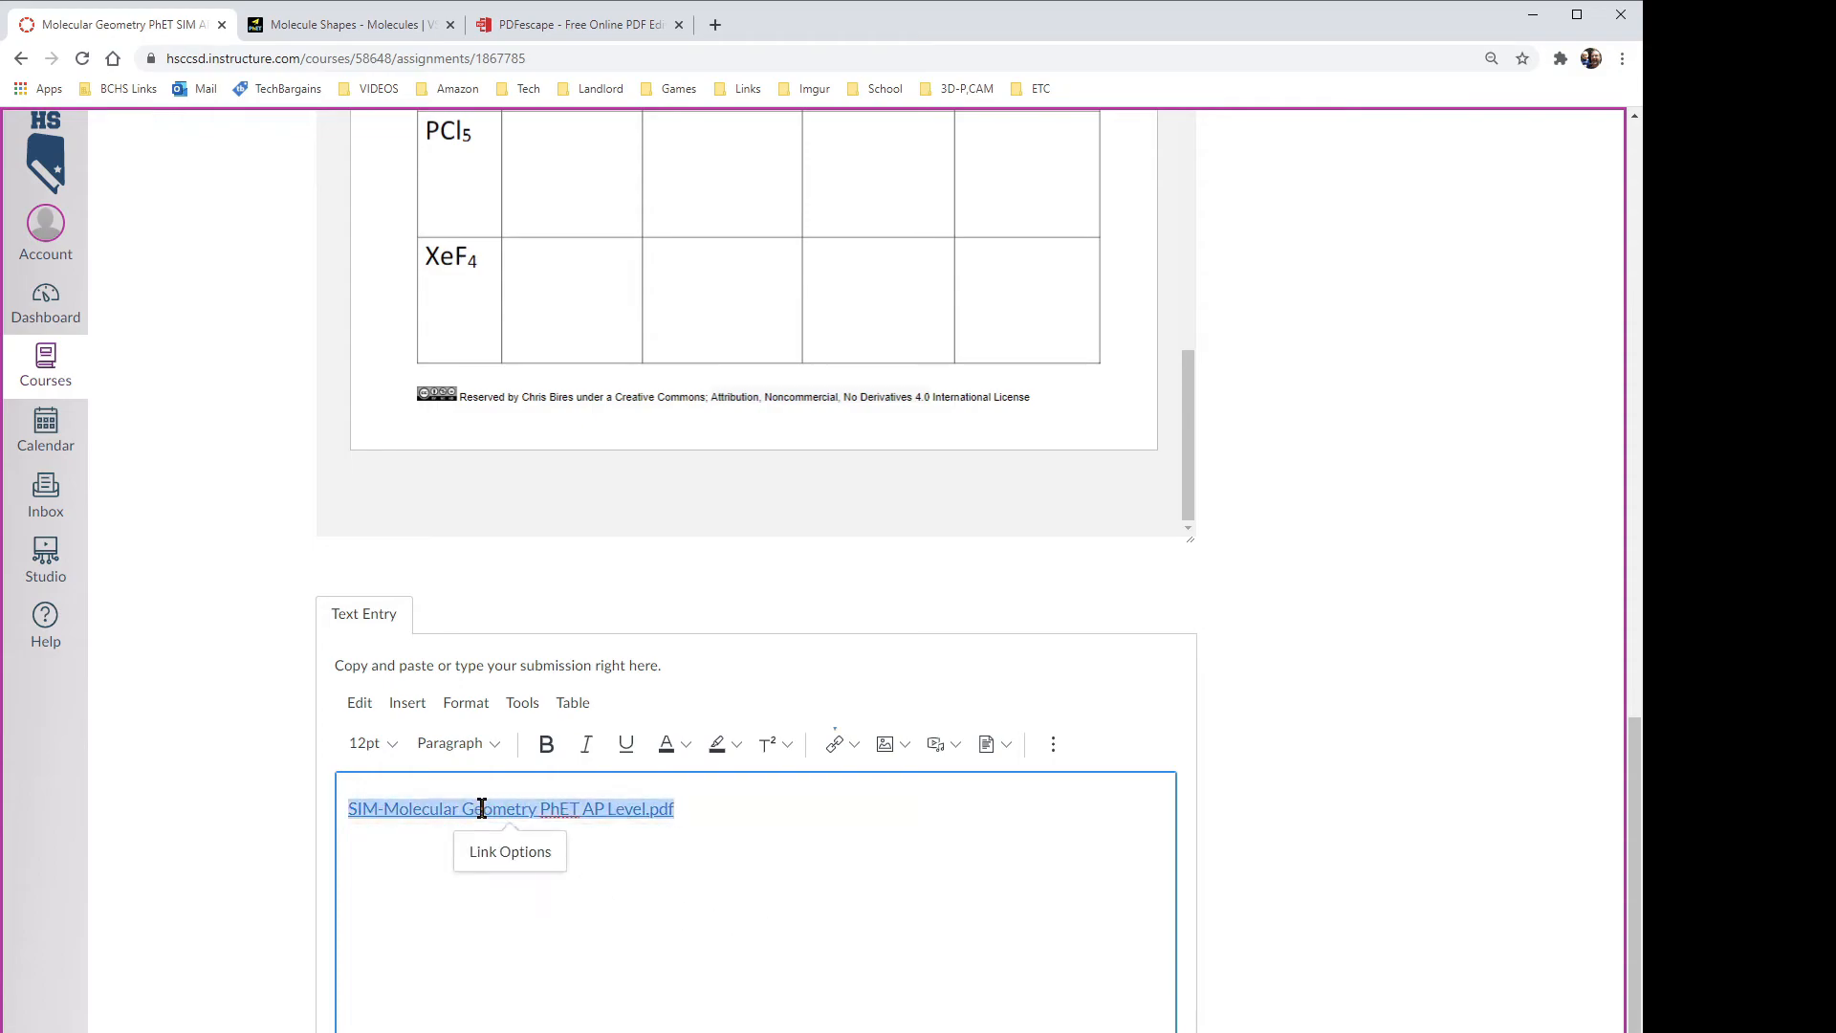
click(508, 854)
click(1326, 510)
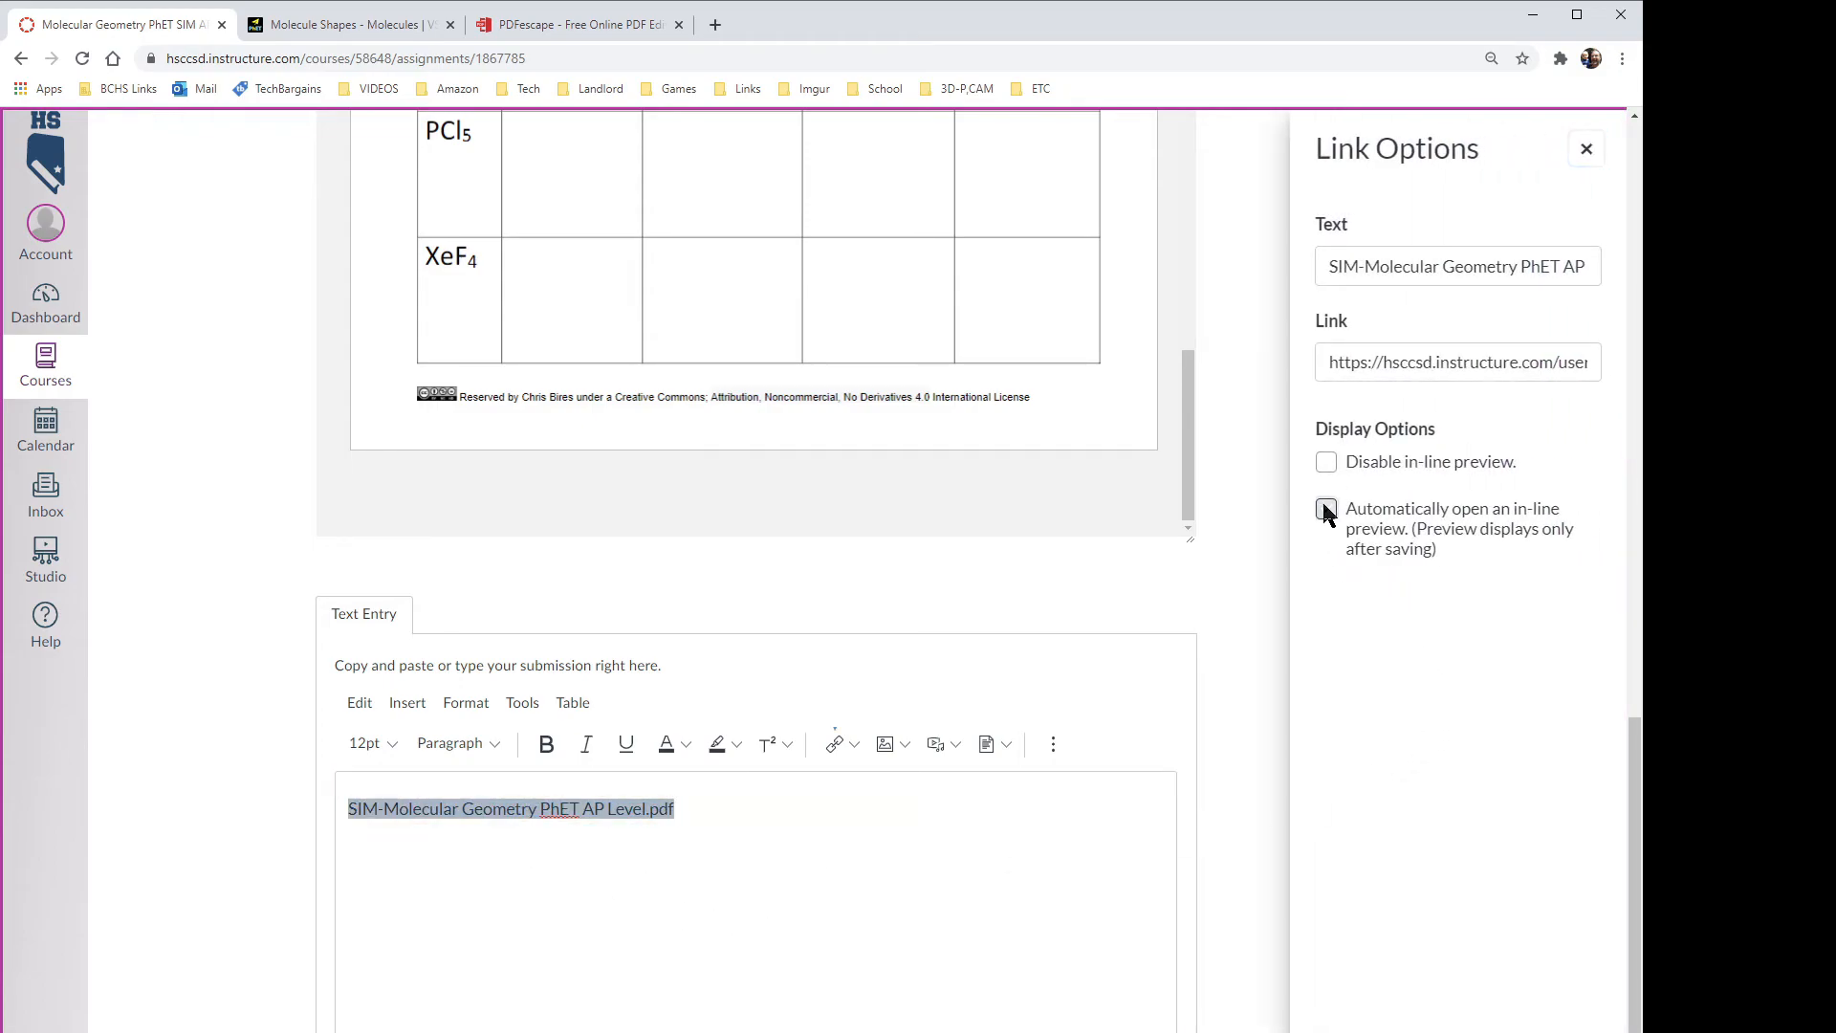
scroll(1512, 1012, down, 1)
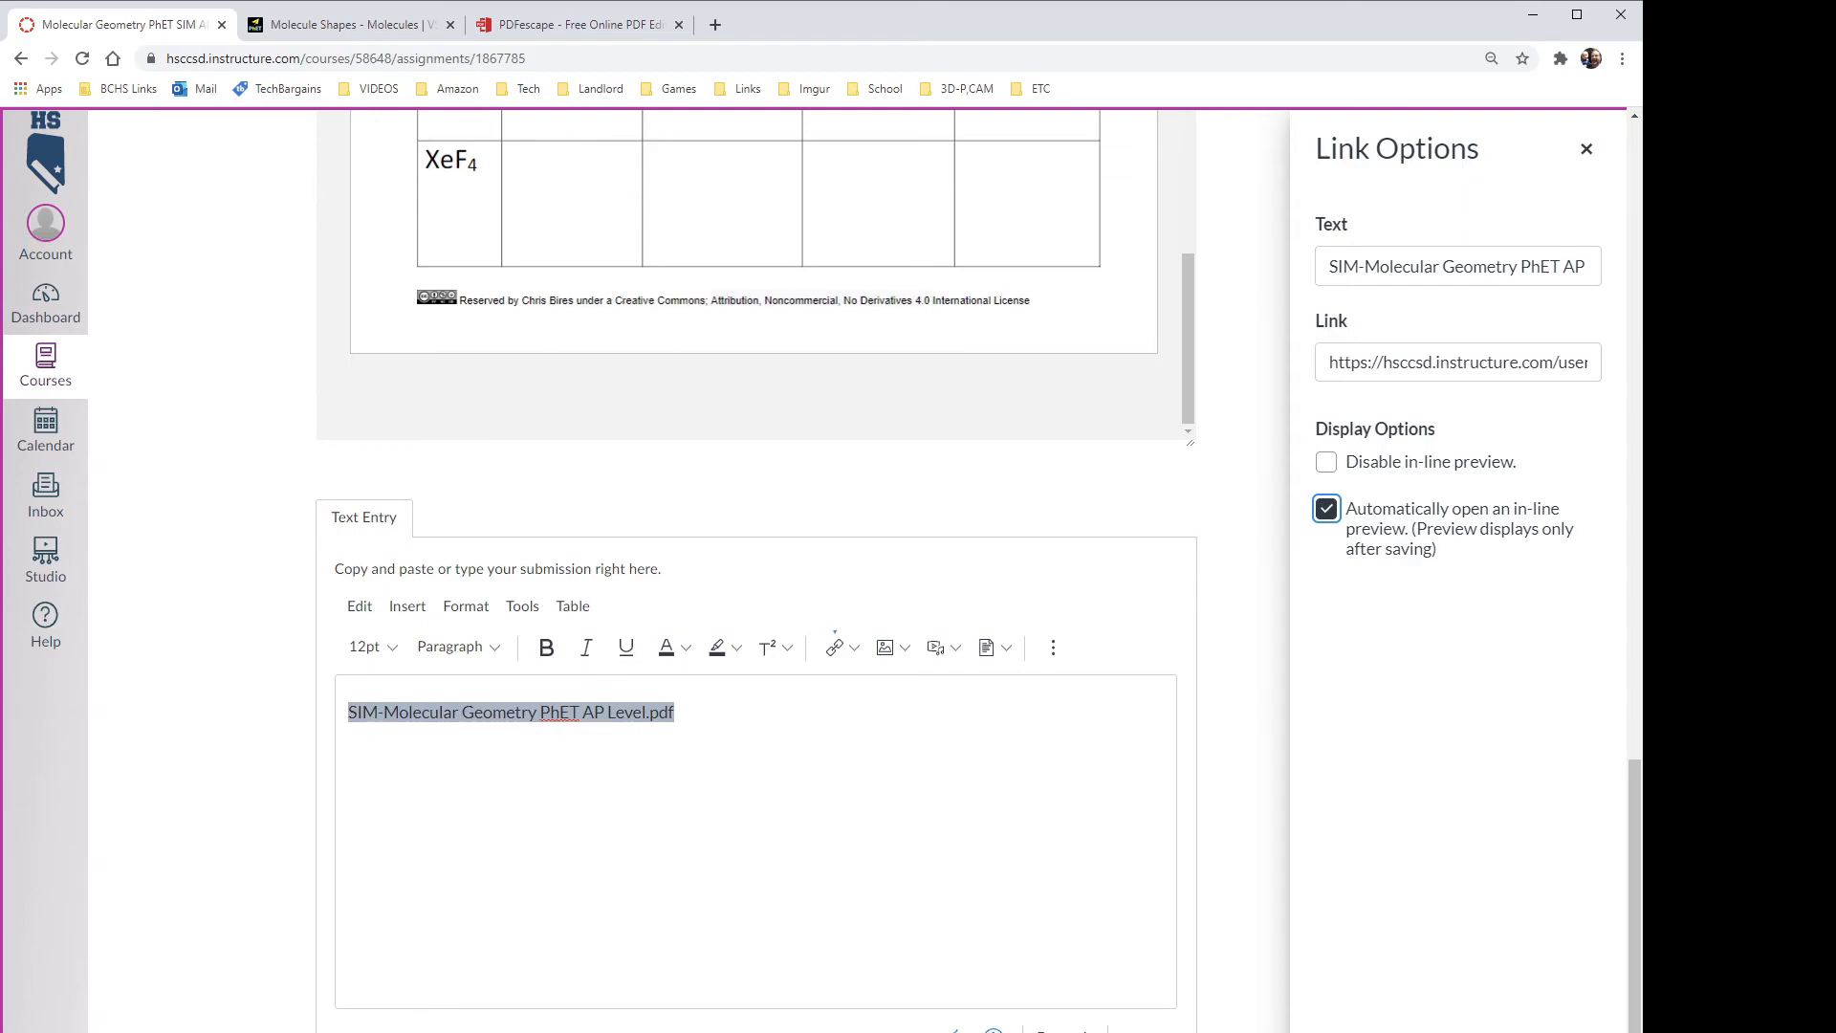
scroll(758, 586, up, 1)
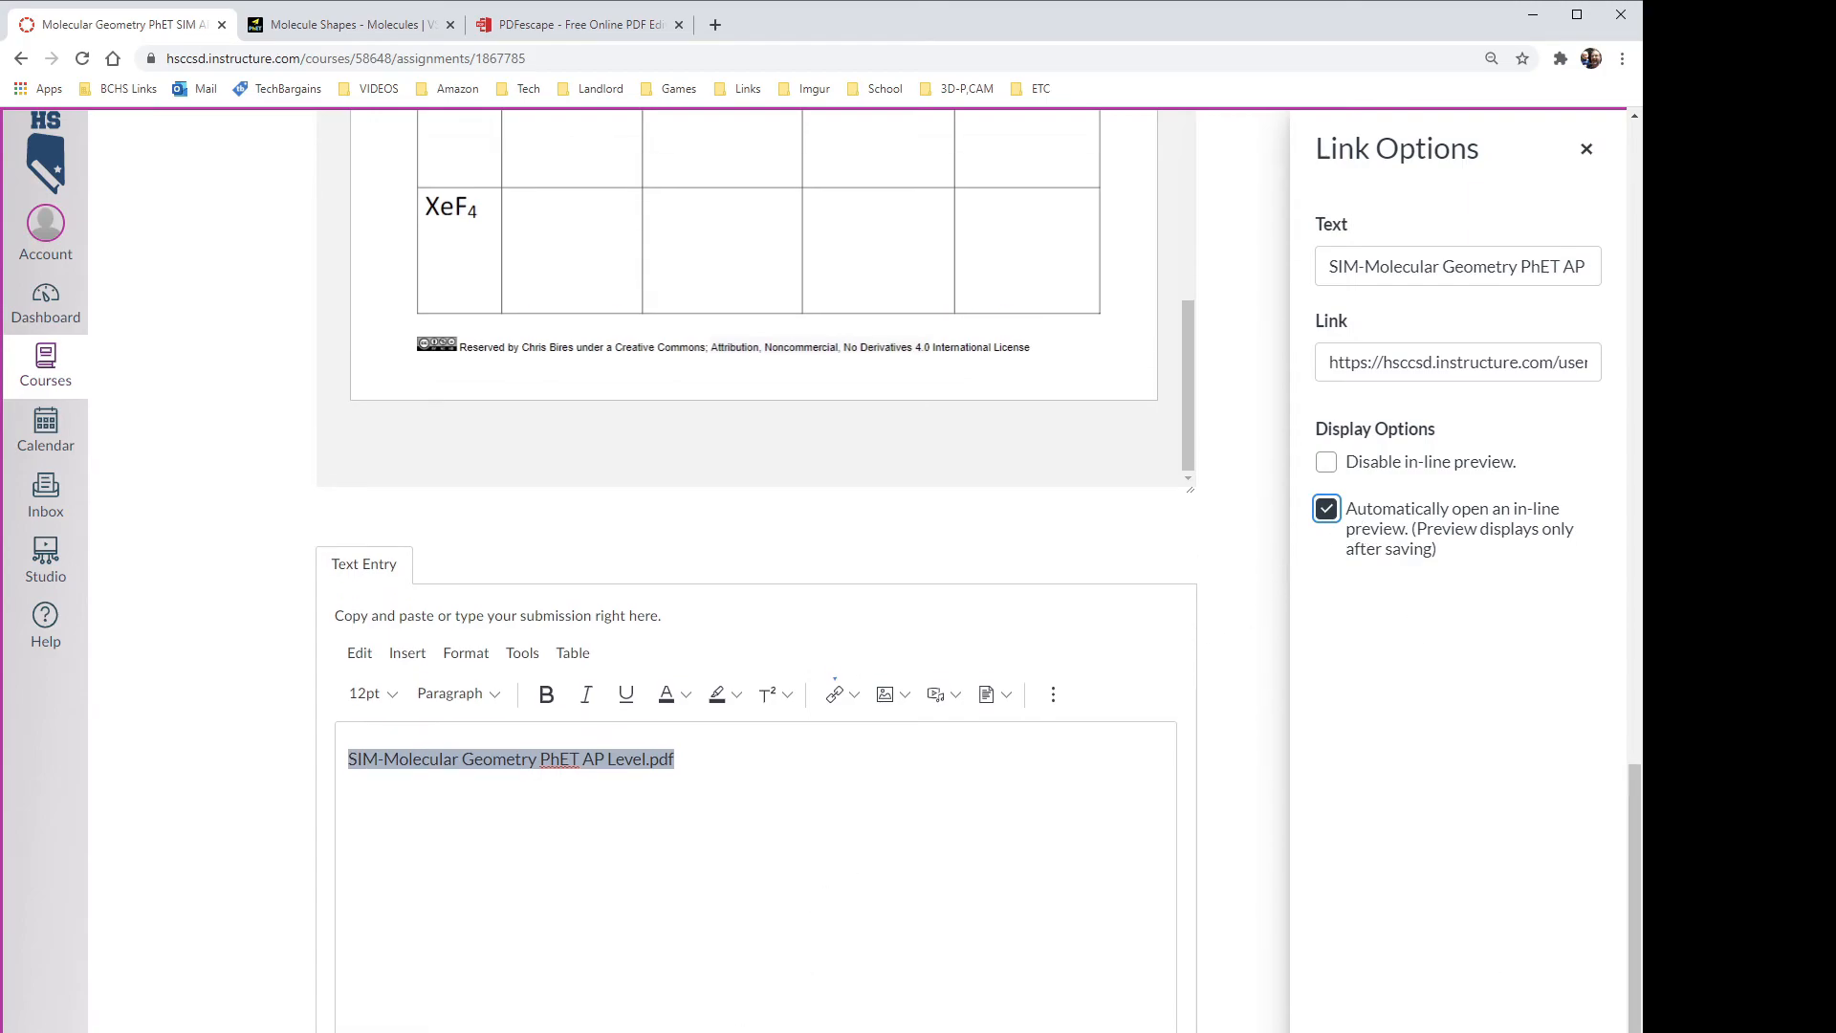
key(Return)
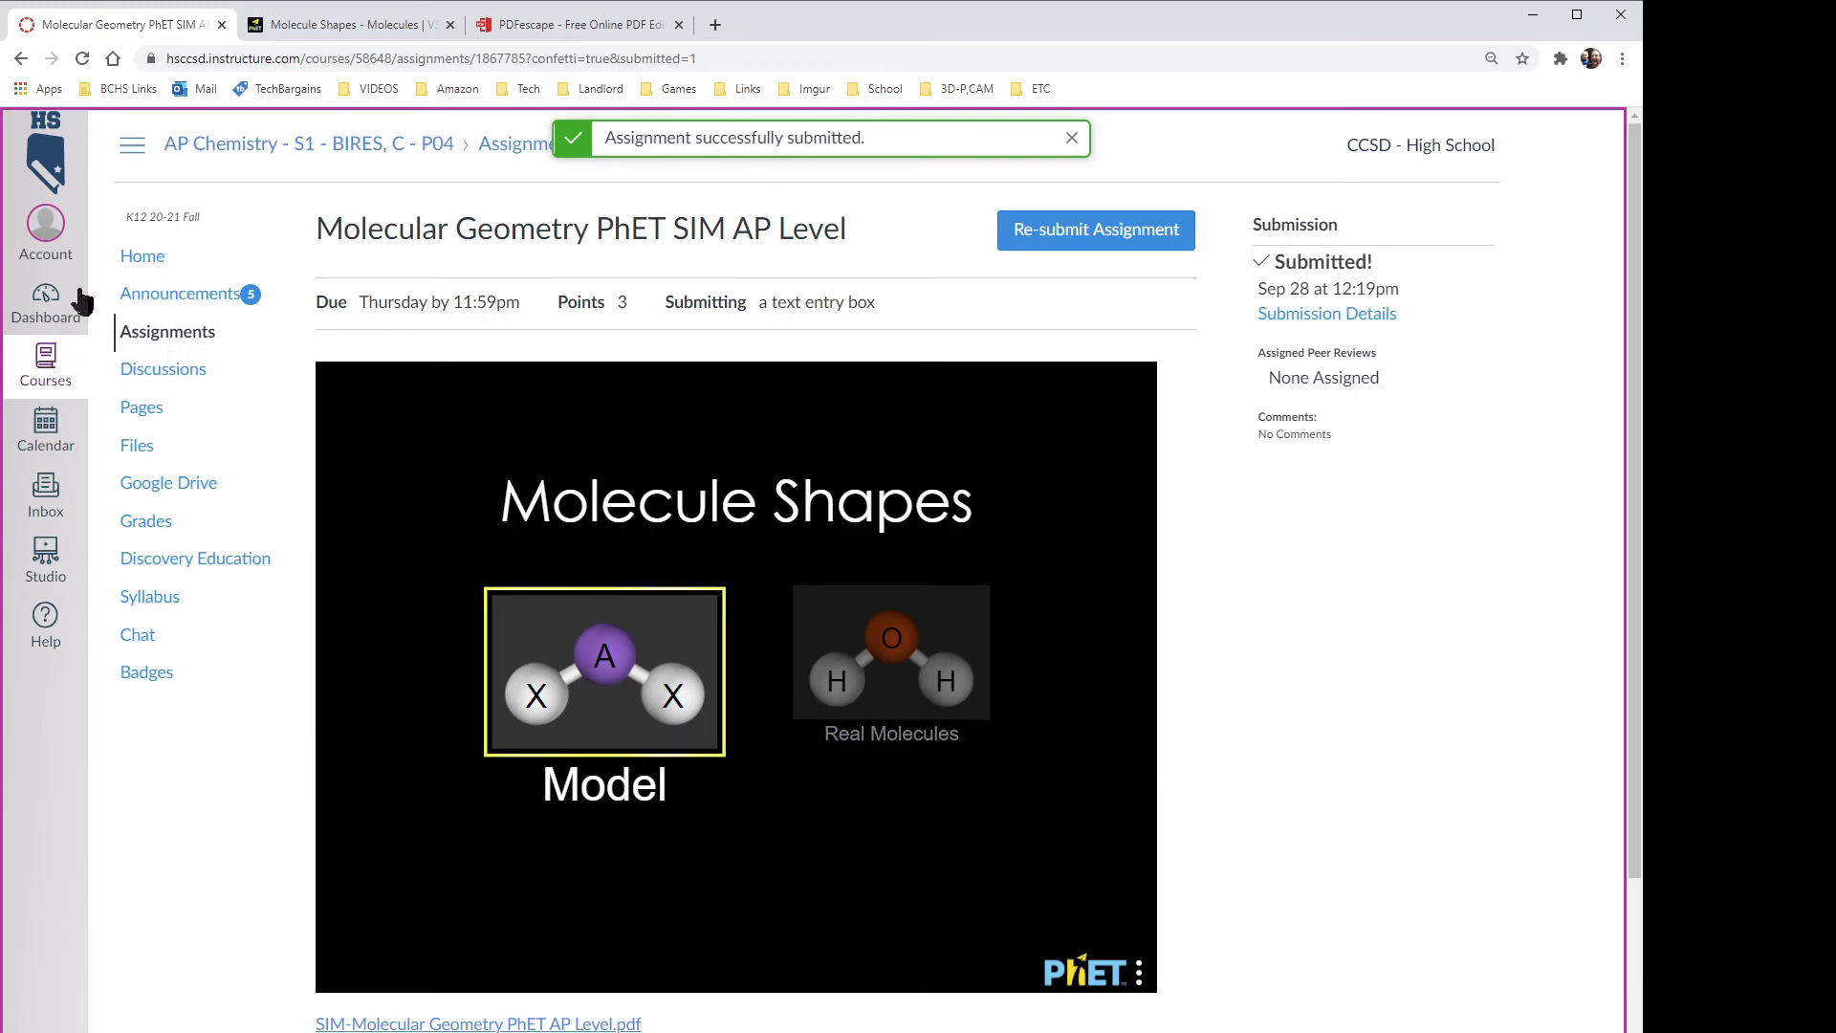
- Return to the course home, leave Student View, and open the Molecular Geometry PhET SIM AP Level assignment as the teacher
click(143, 255)
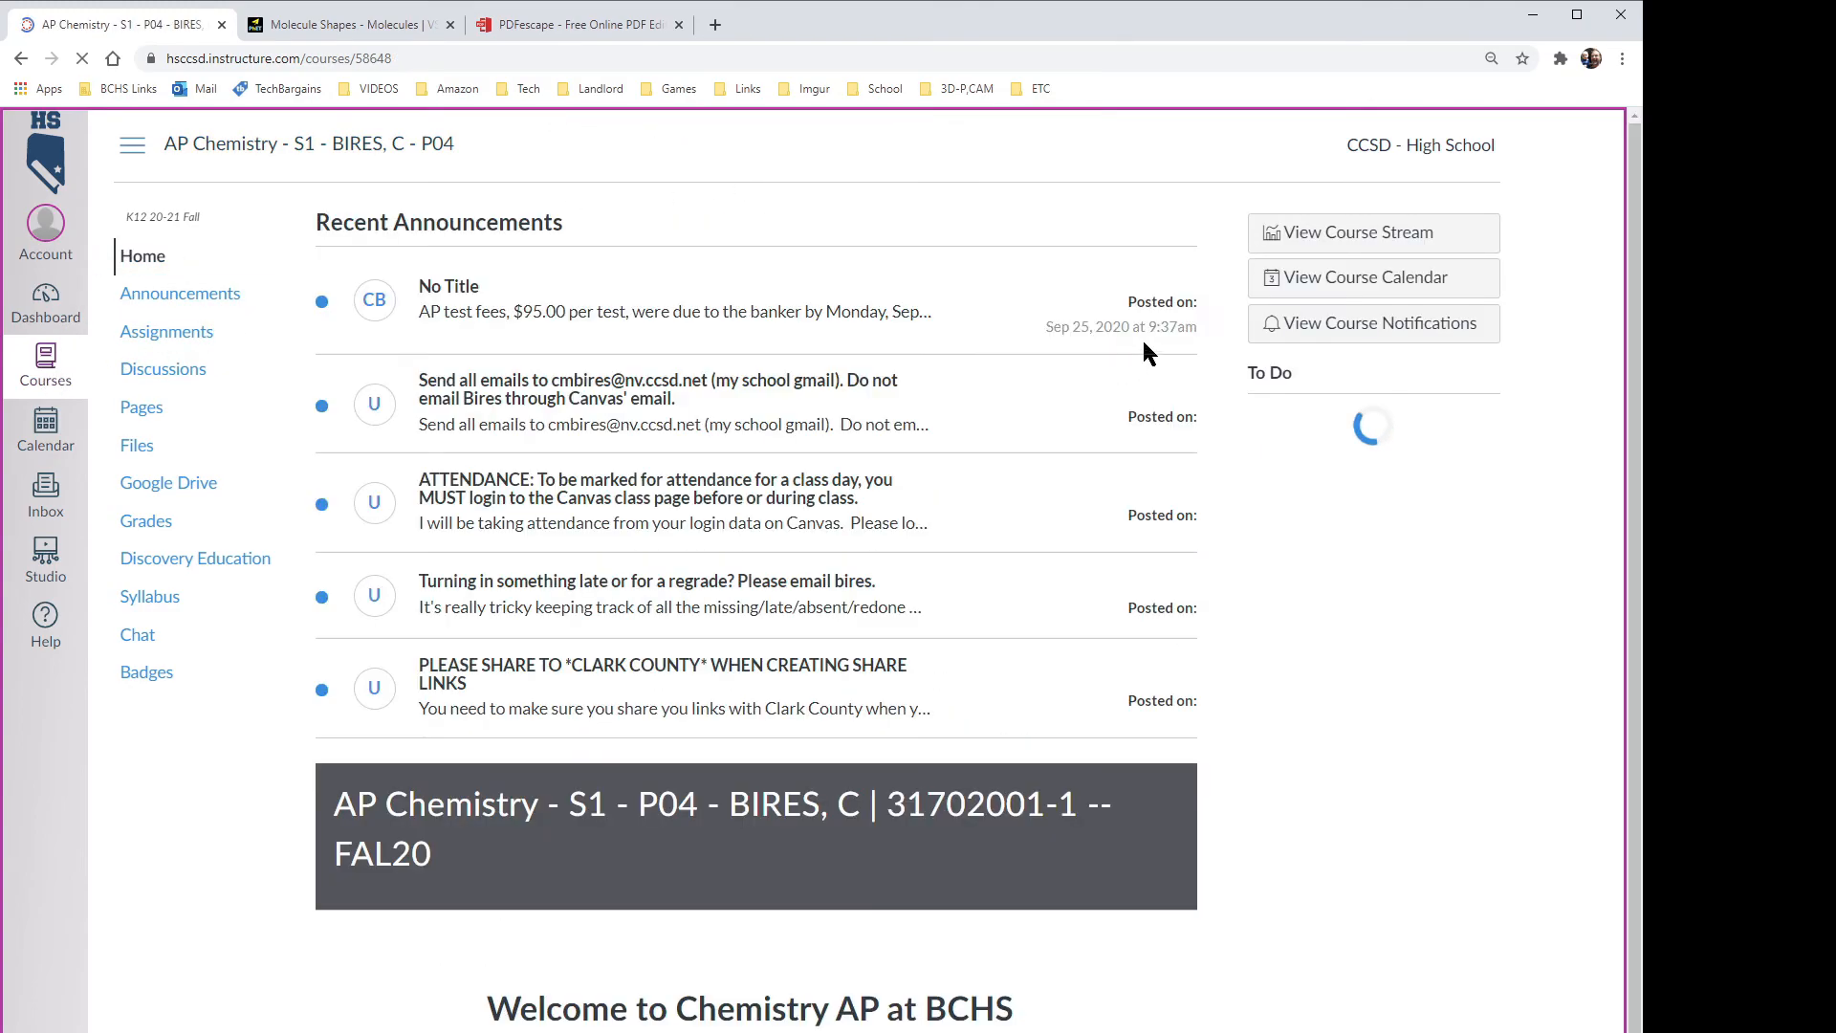
key(F5)
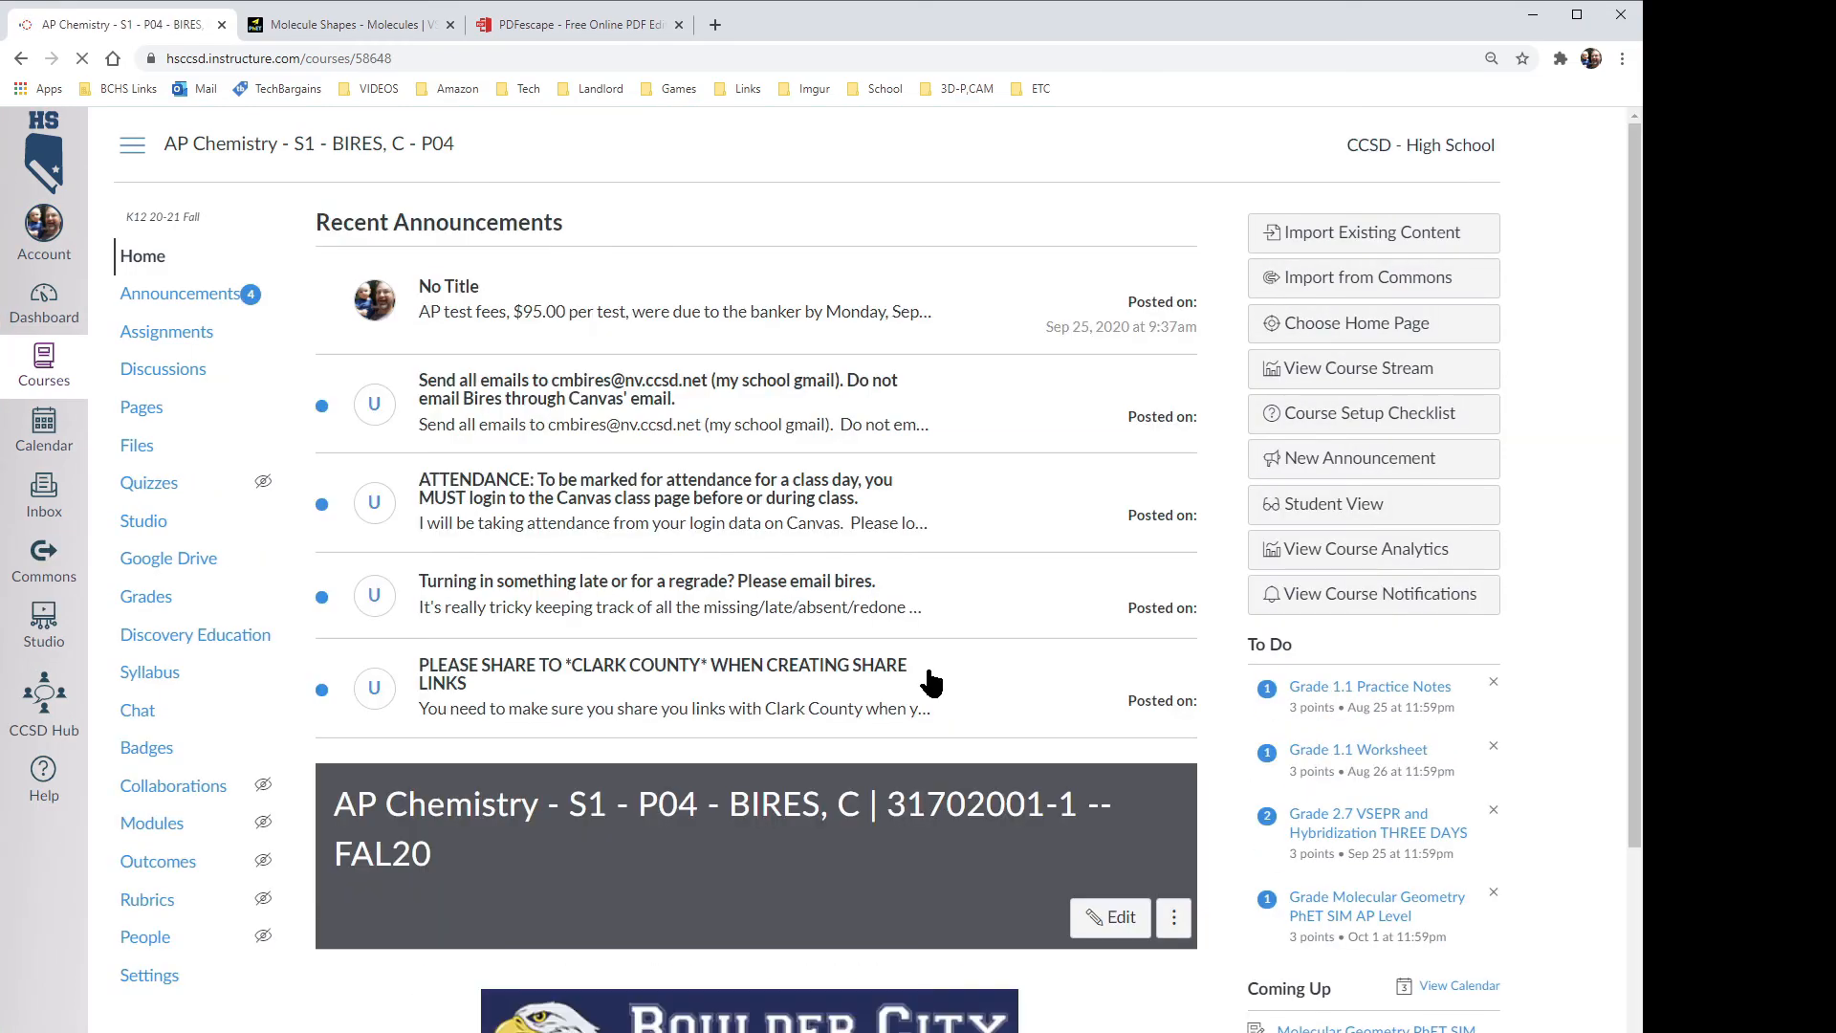
click(144, 318)
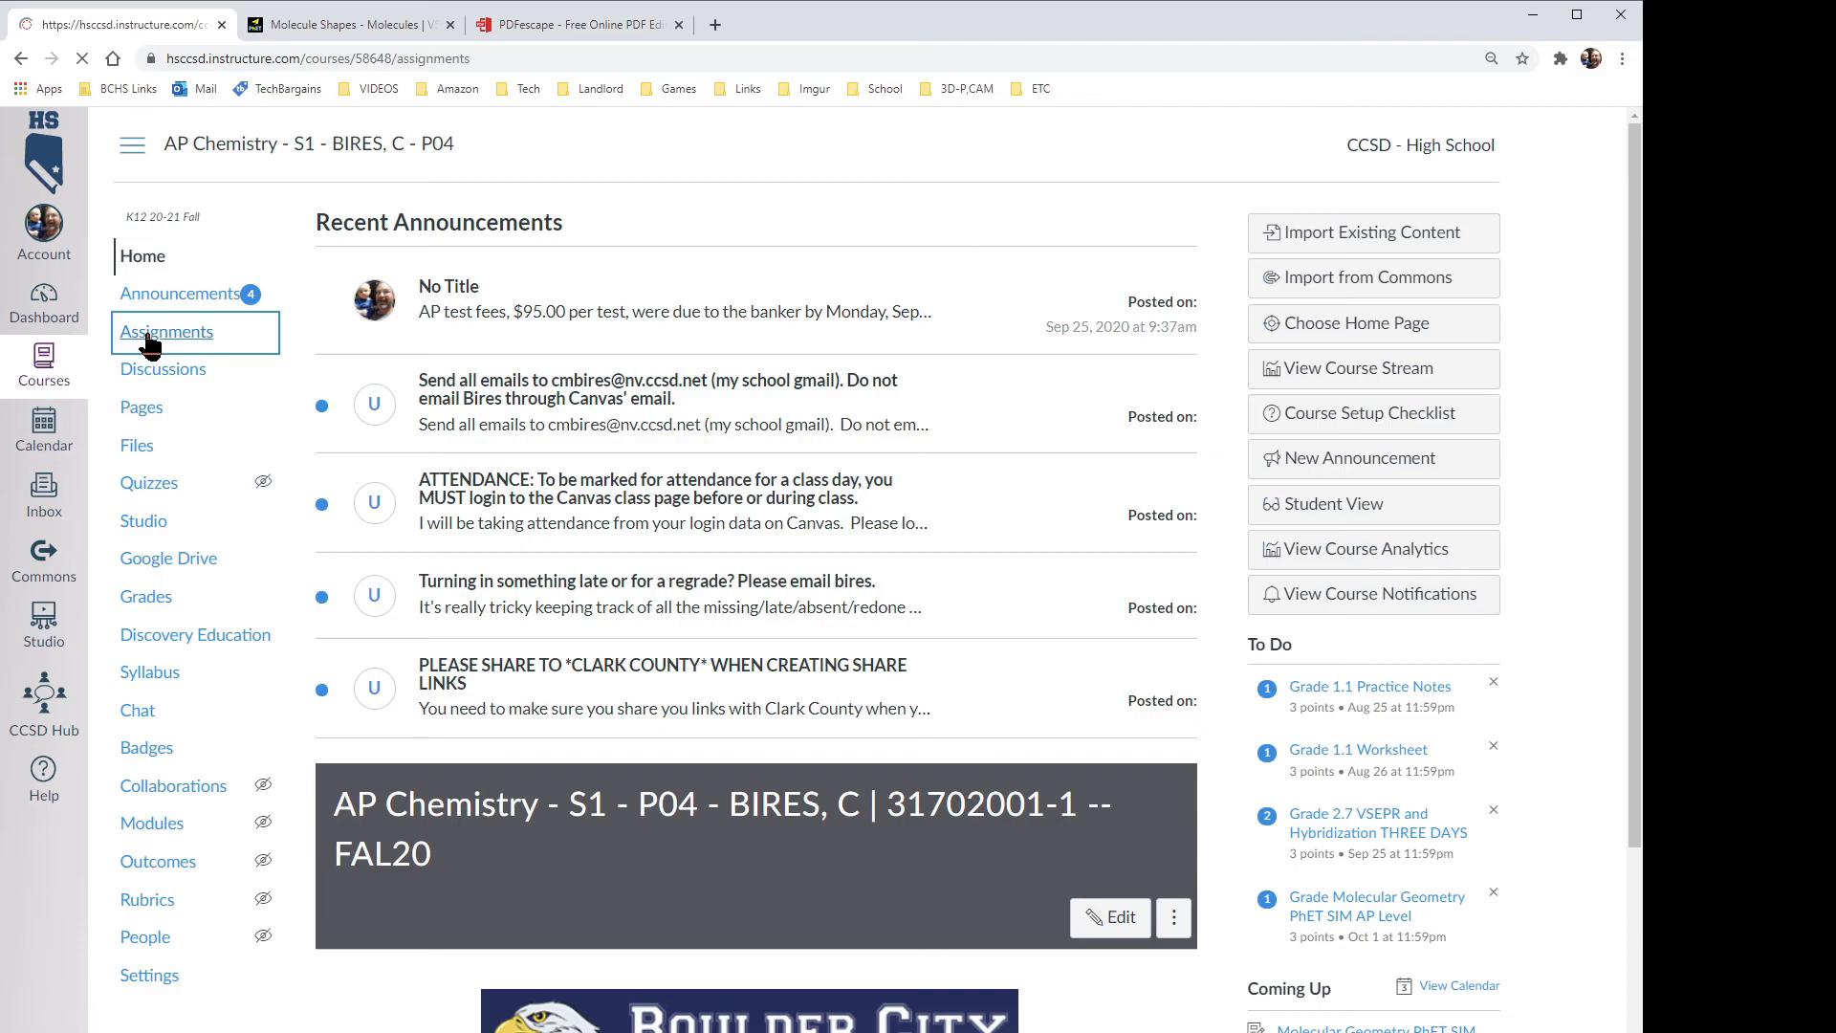
scroll(771, 628, down, 6)
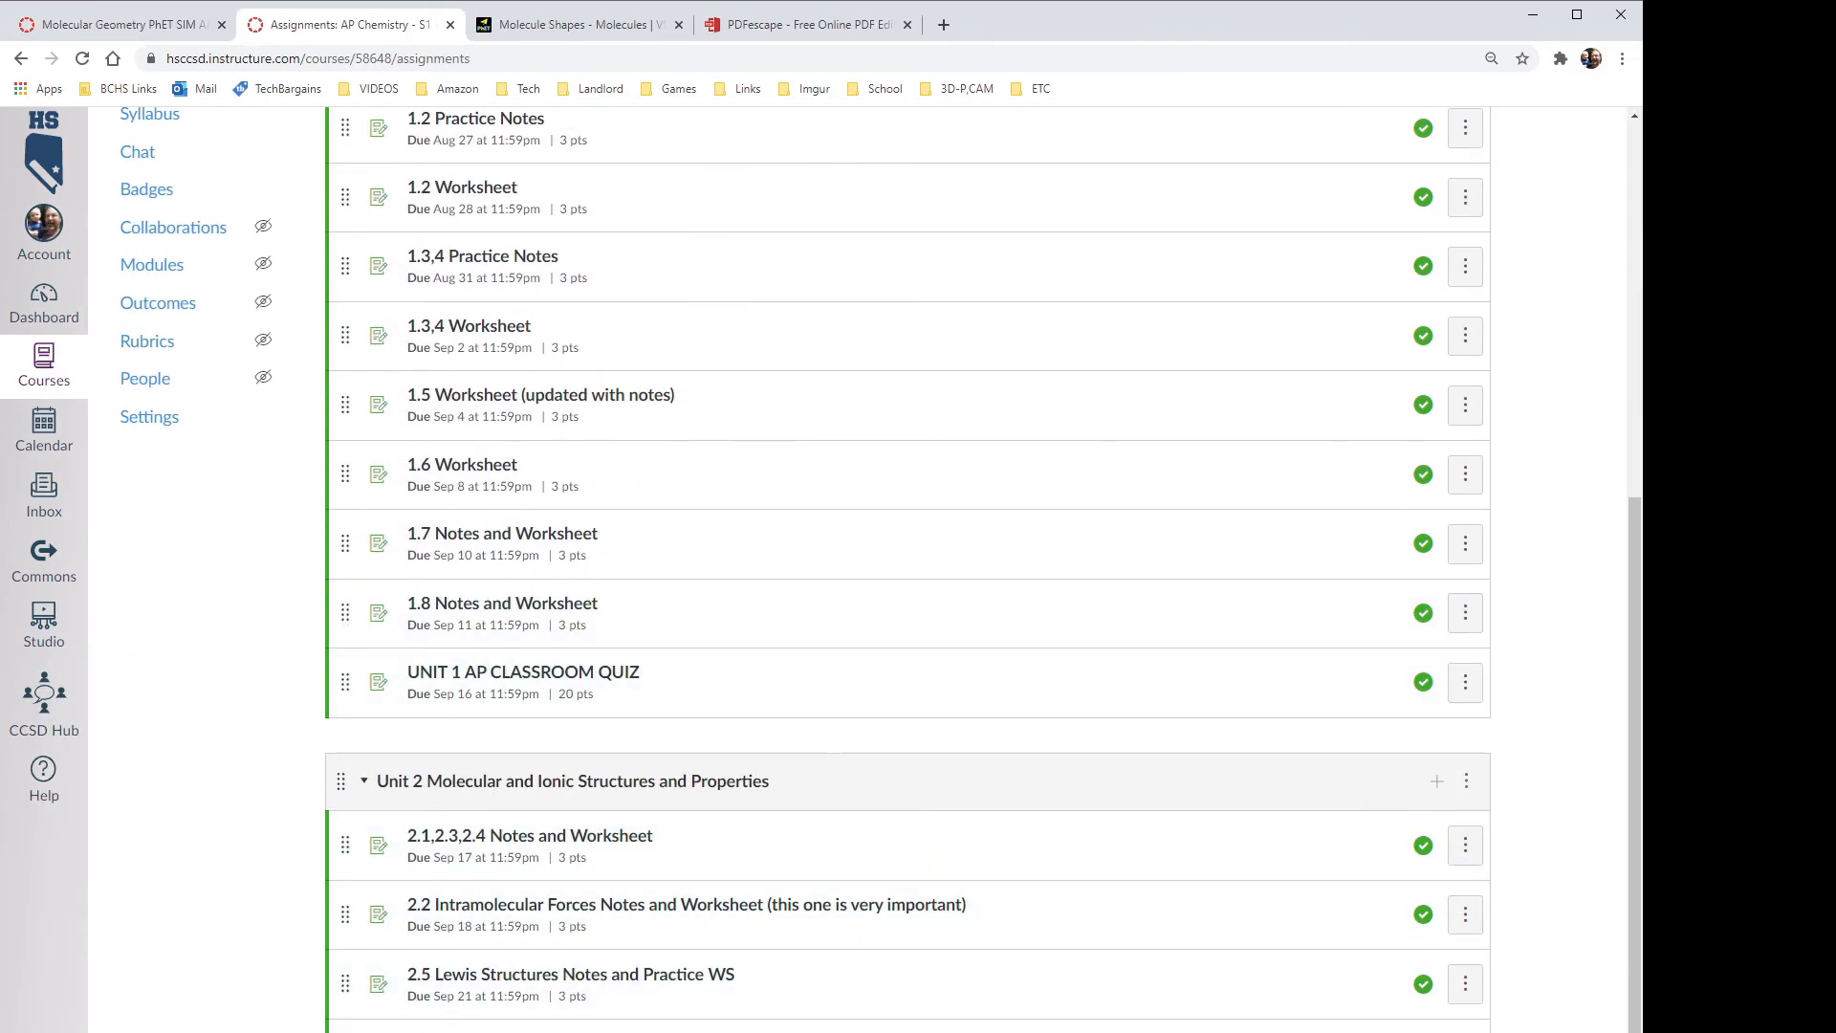
click(603, 1031)
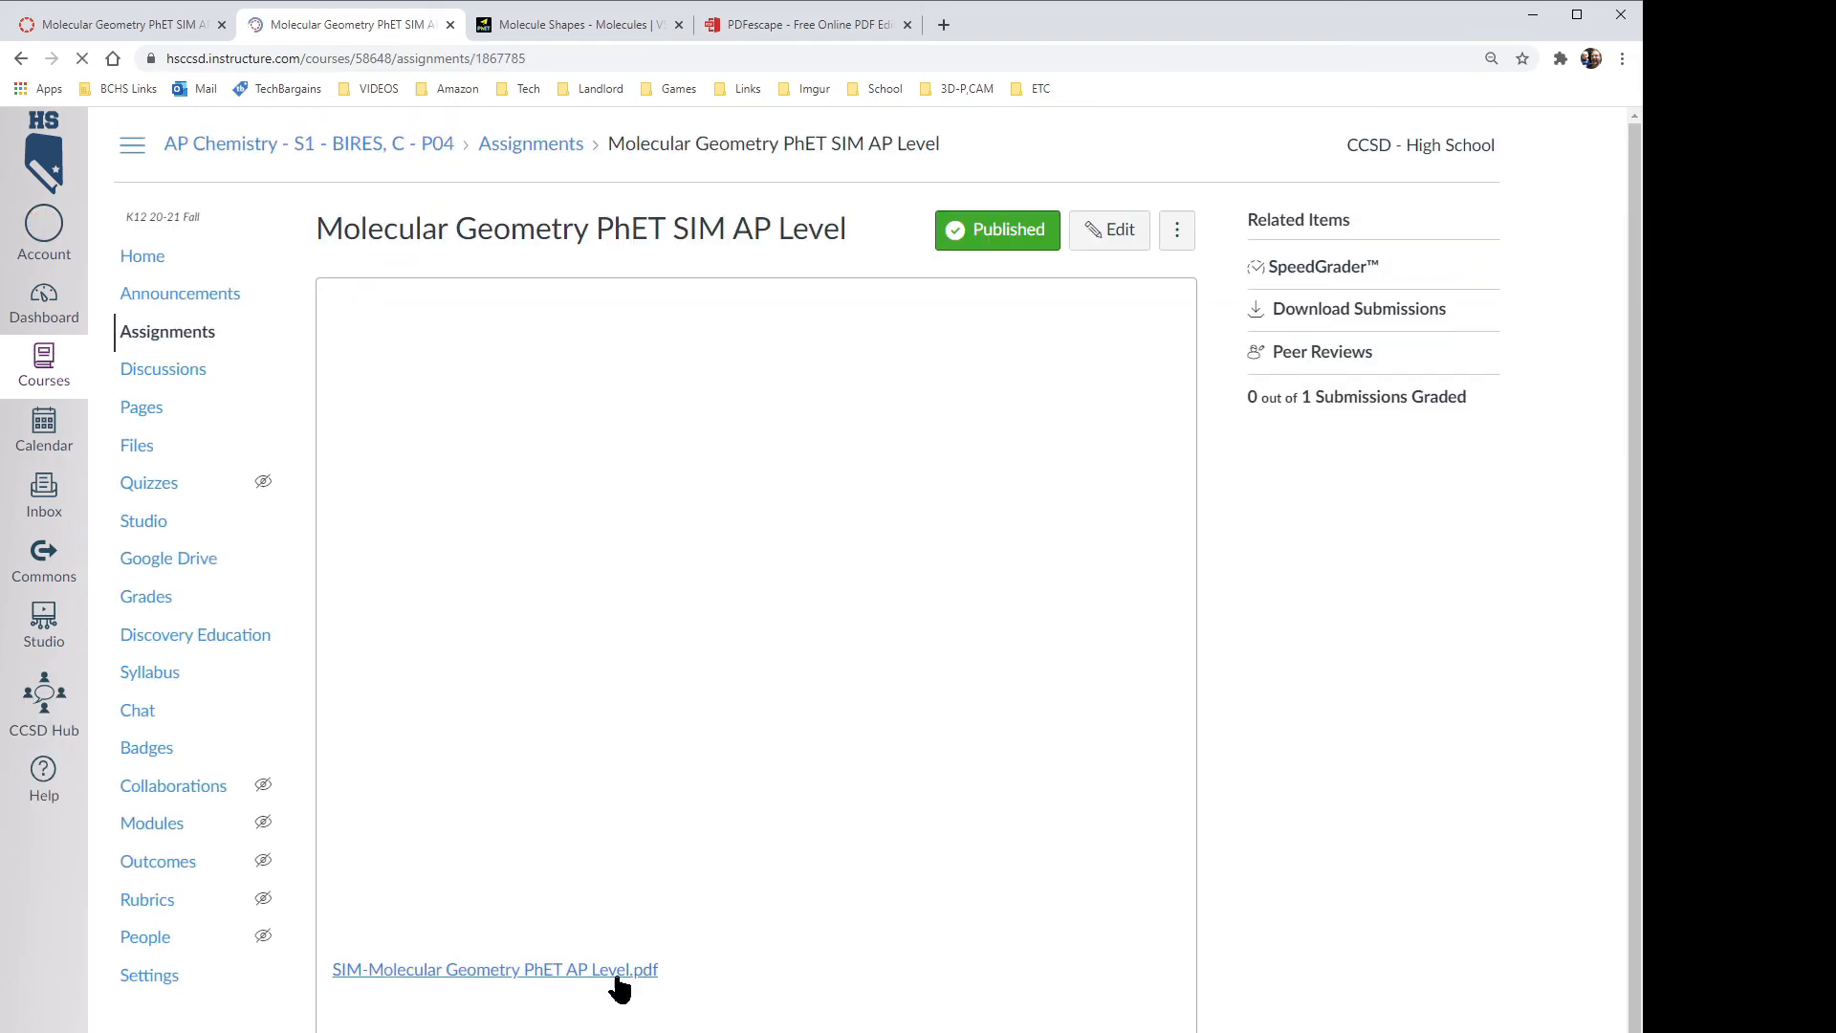
- Open the assignment's submission in SpeedGrader and examine the test student's answers on the first two worksheet pages
scroll(884, 625, down, 1)
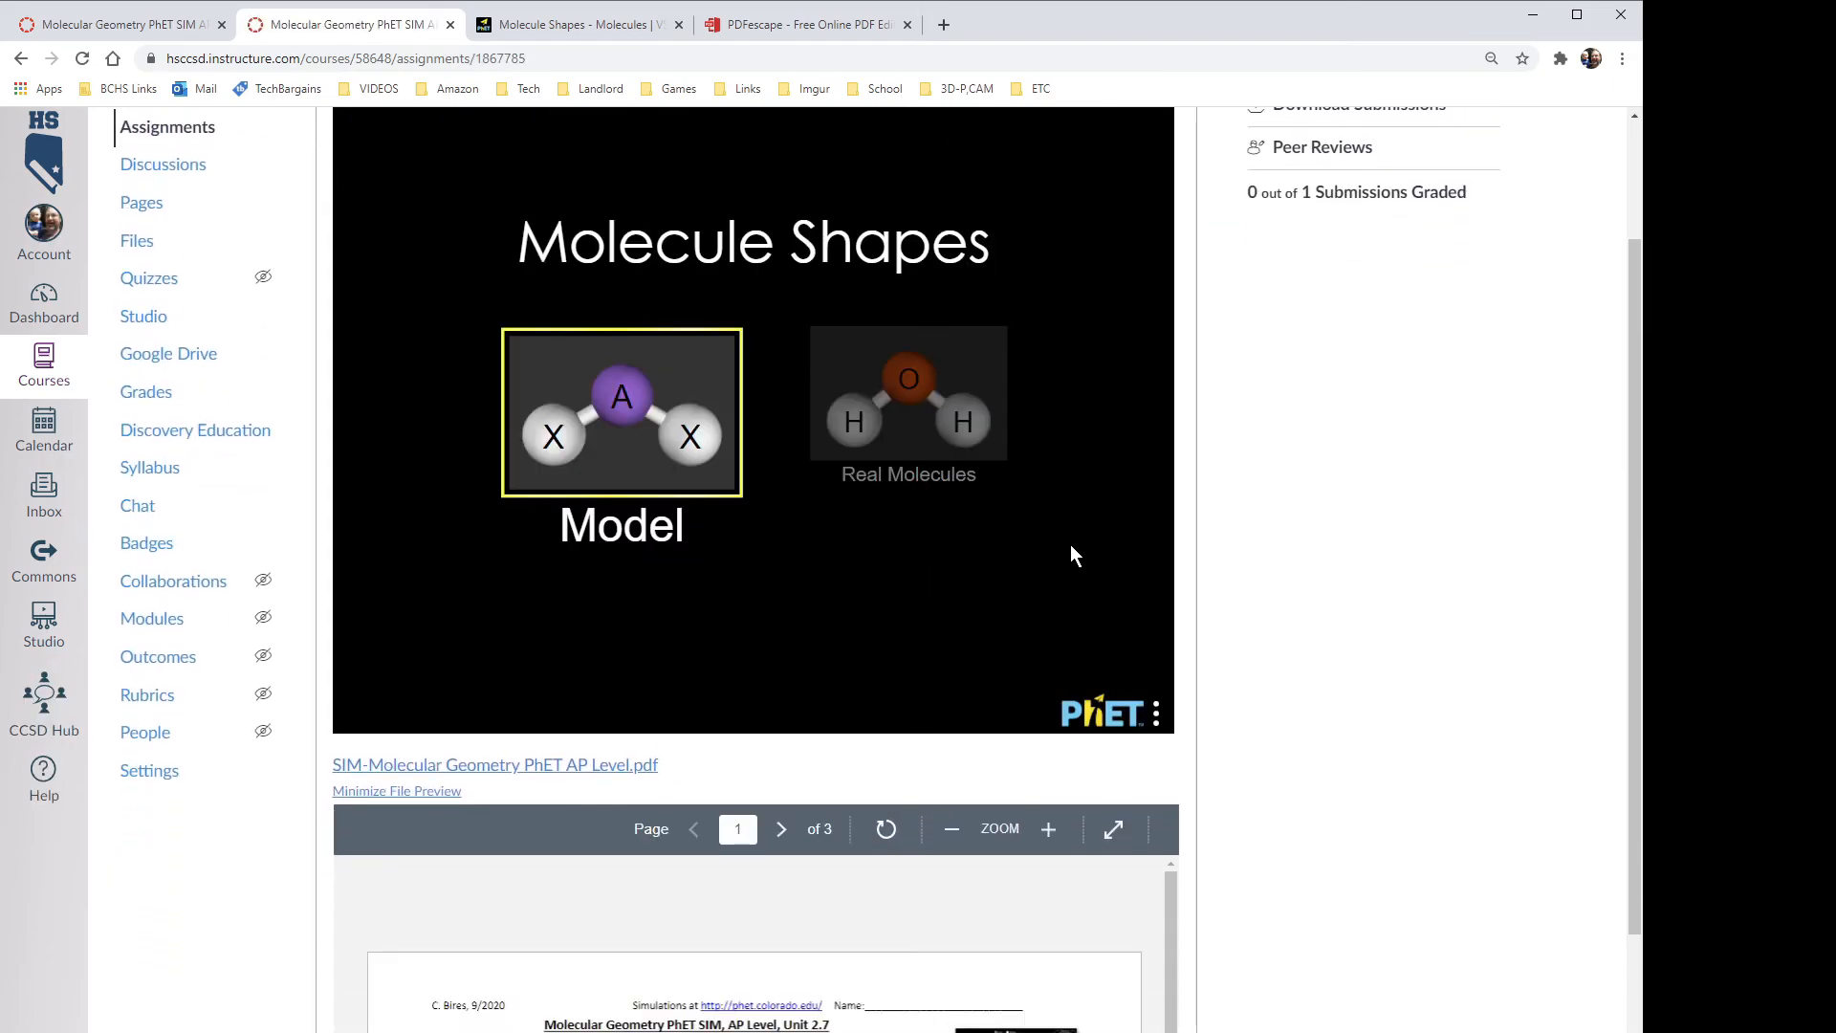
scroll(1070, 543, up, 1)
click(1330, 266)
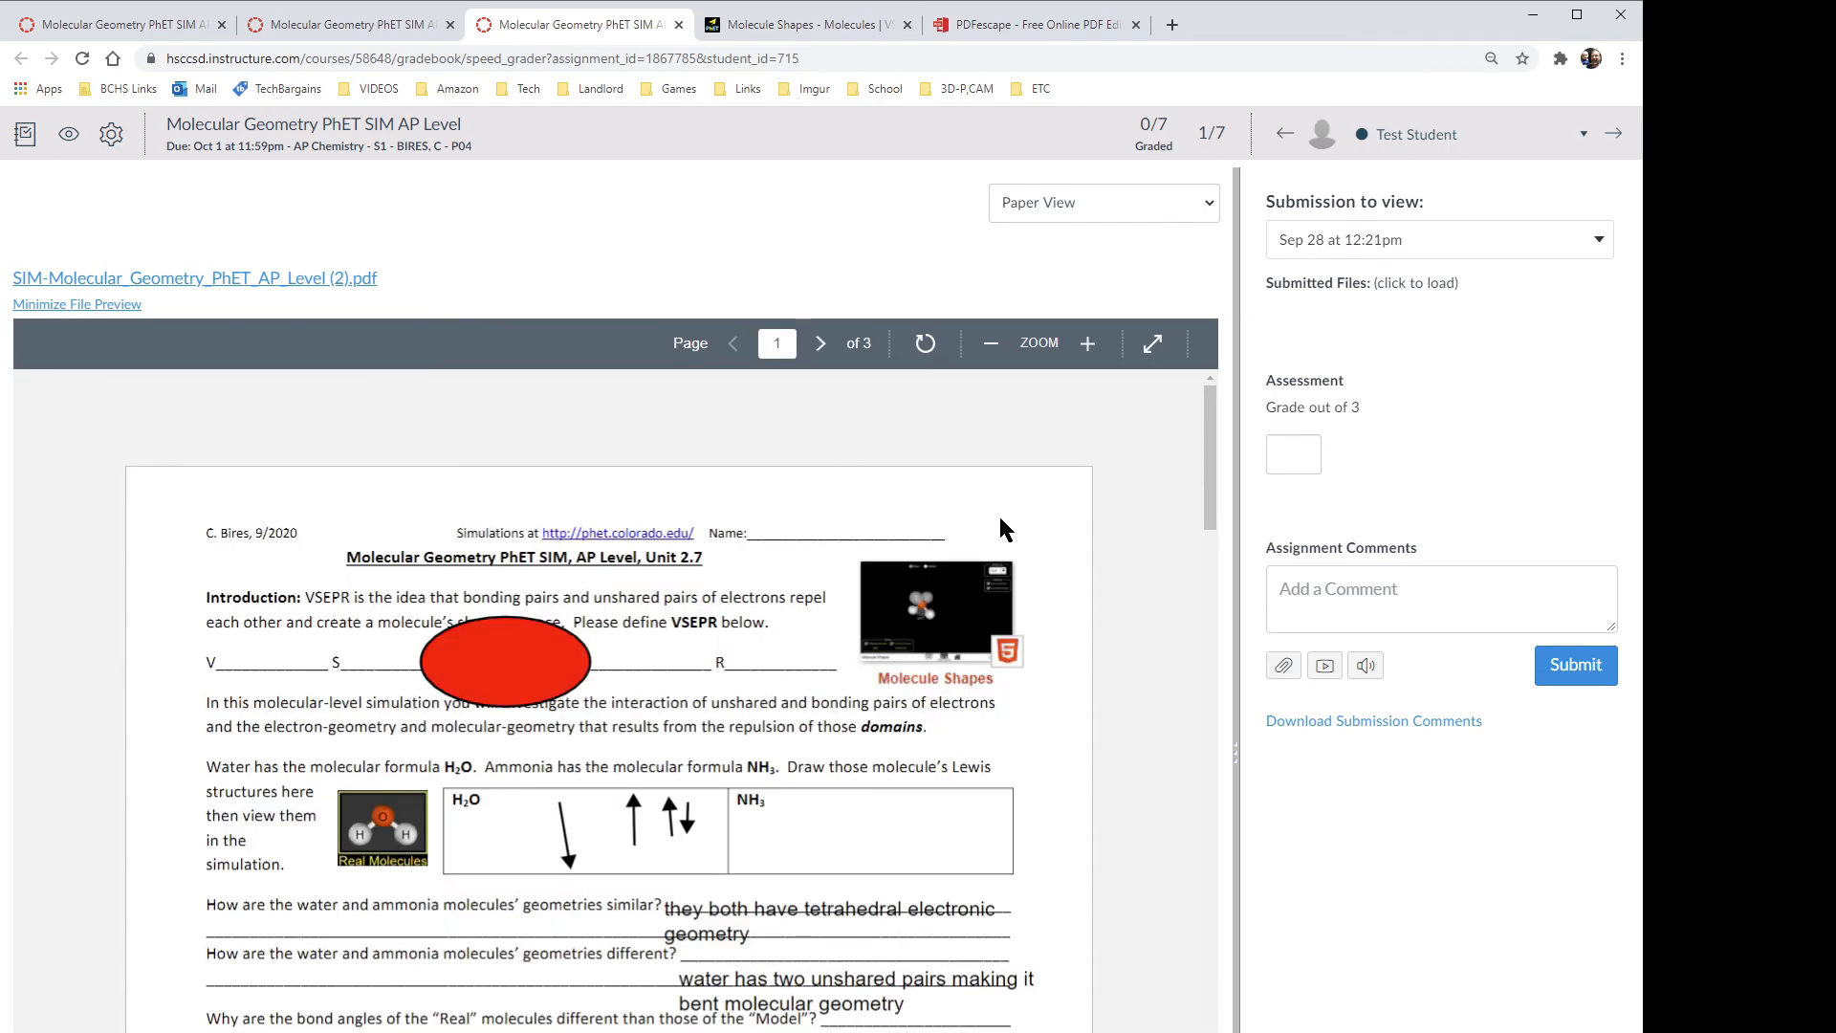
scroll(660, 566, down, 3)
scroll(670, 566, up, 2)
scroll(737, 659, down, 3)
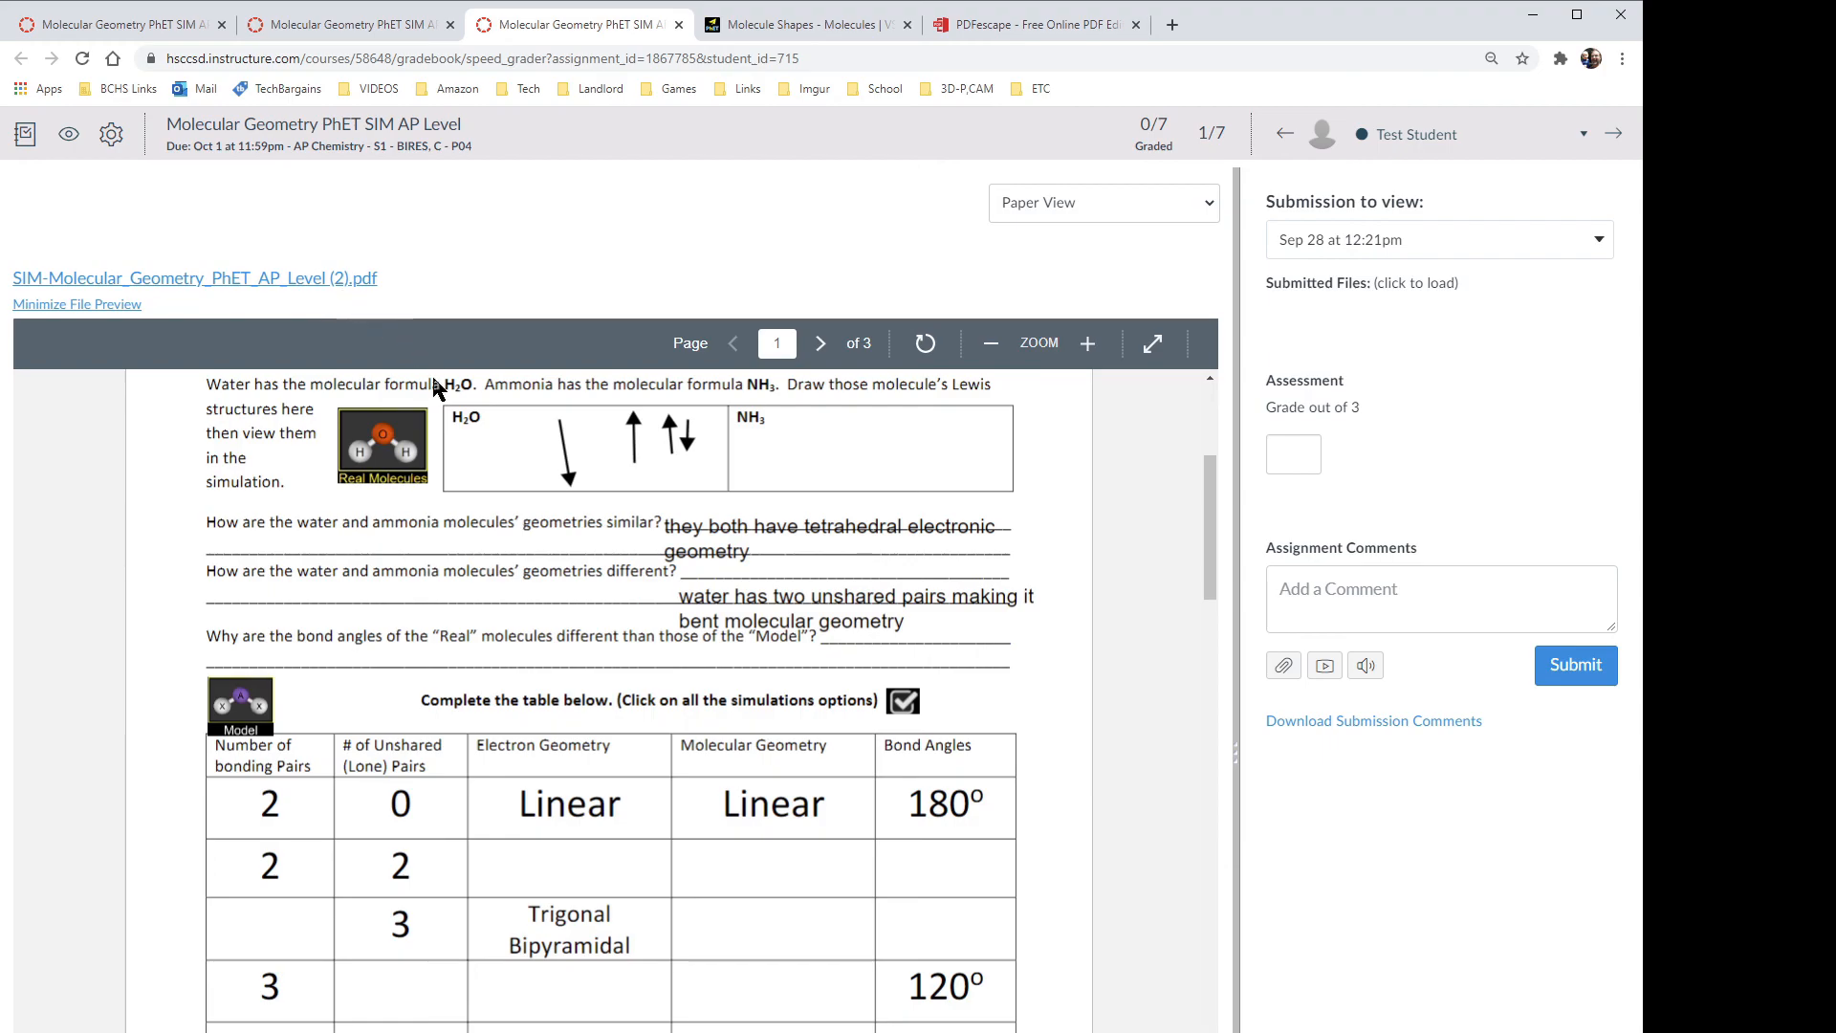
scroll(625, 654, down, 3)
scroll(626, 654, down, 12)
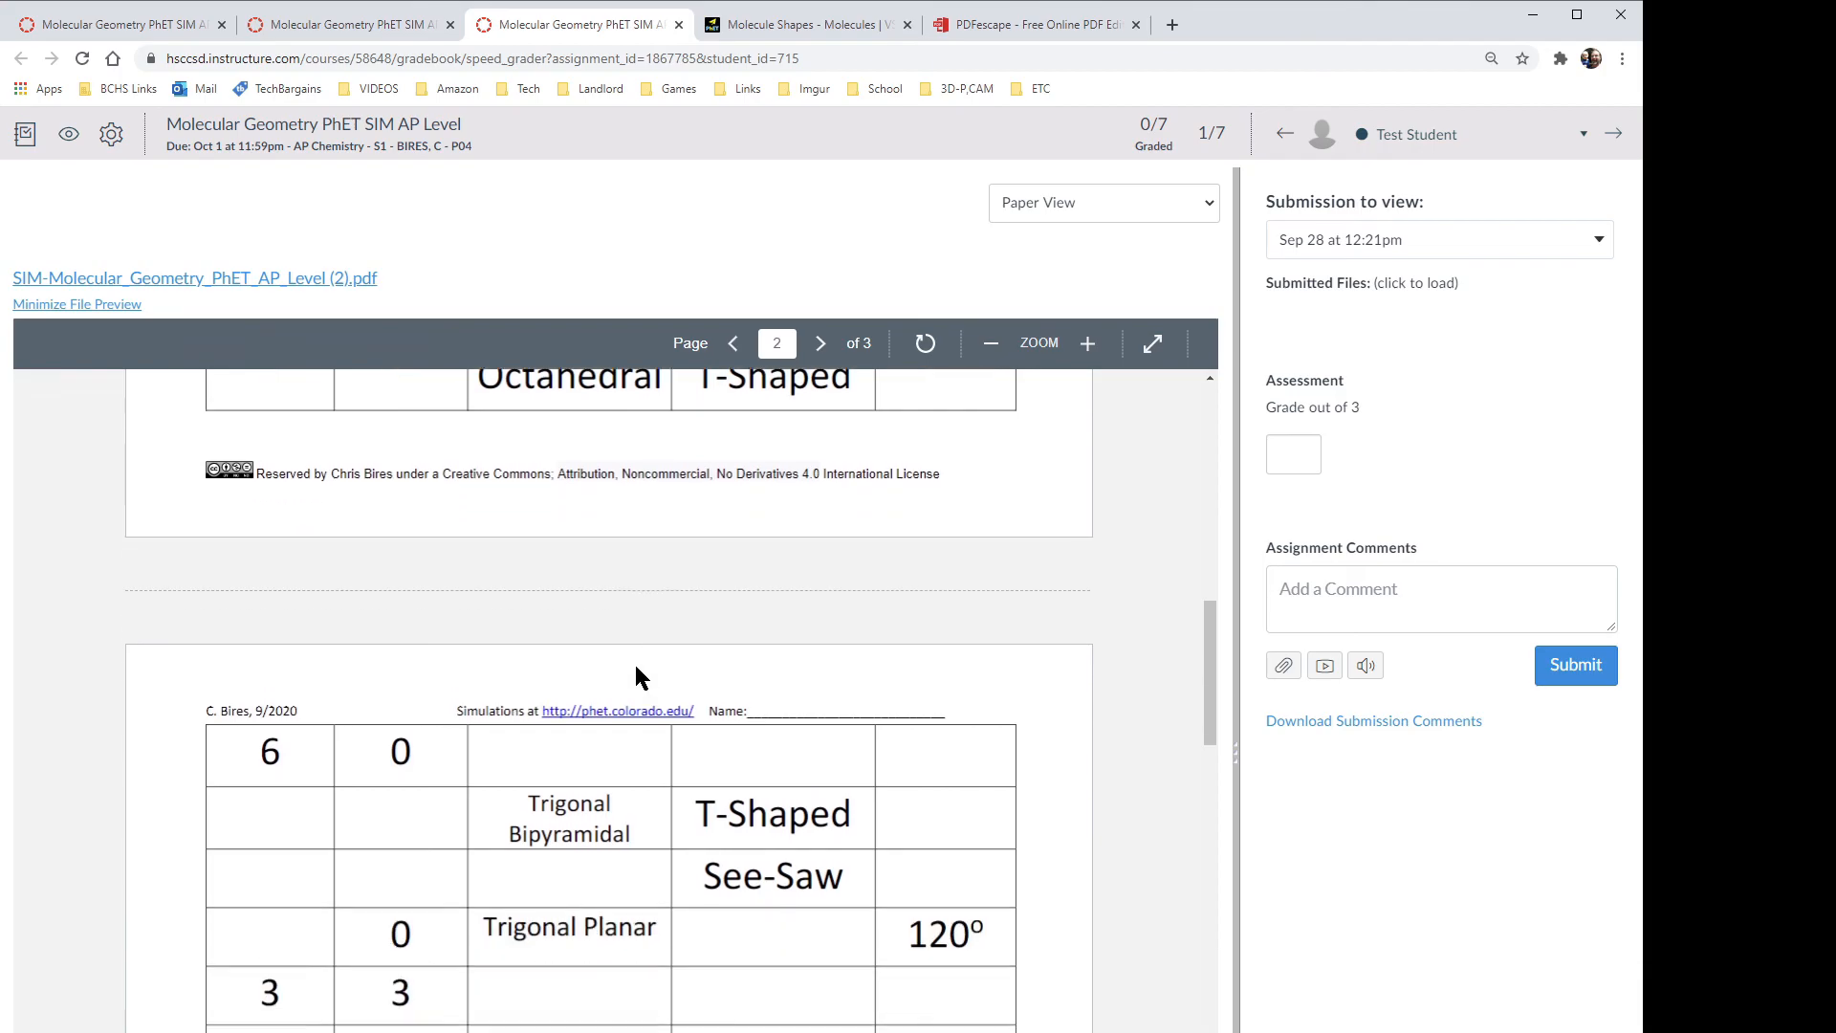
scroll(635, 670, down, 1)
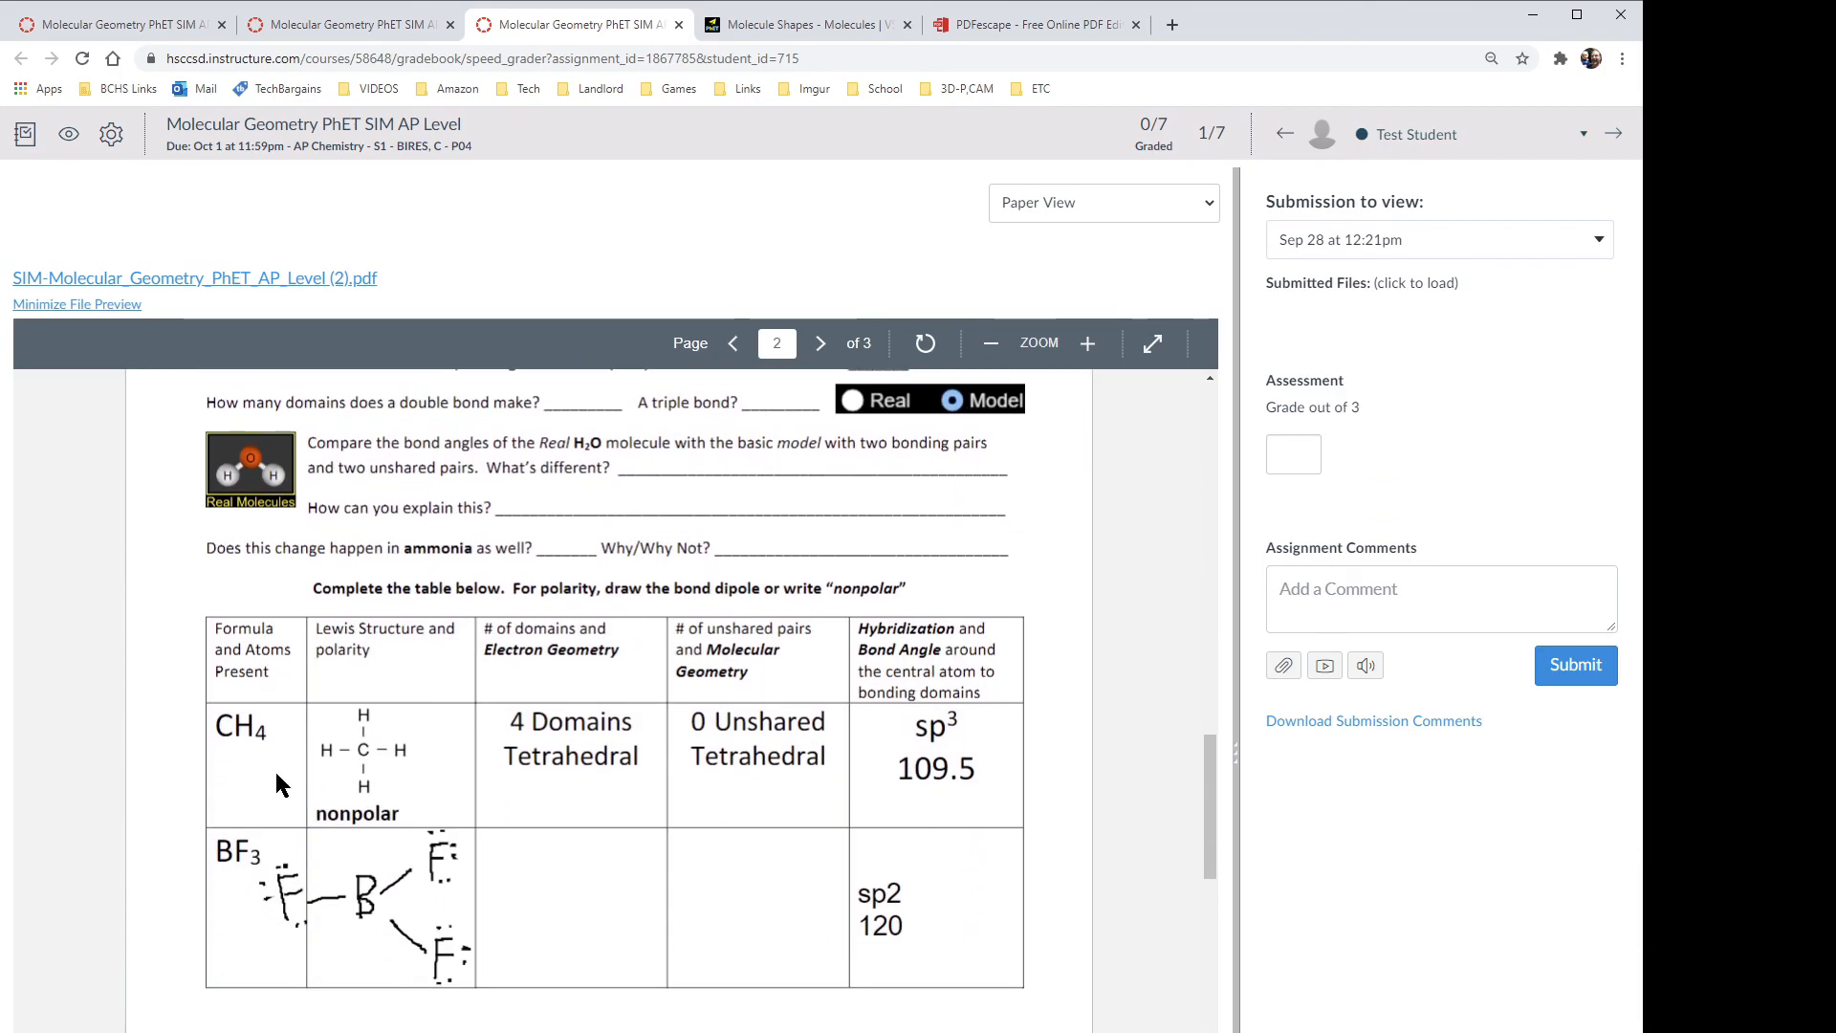